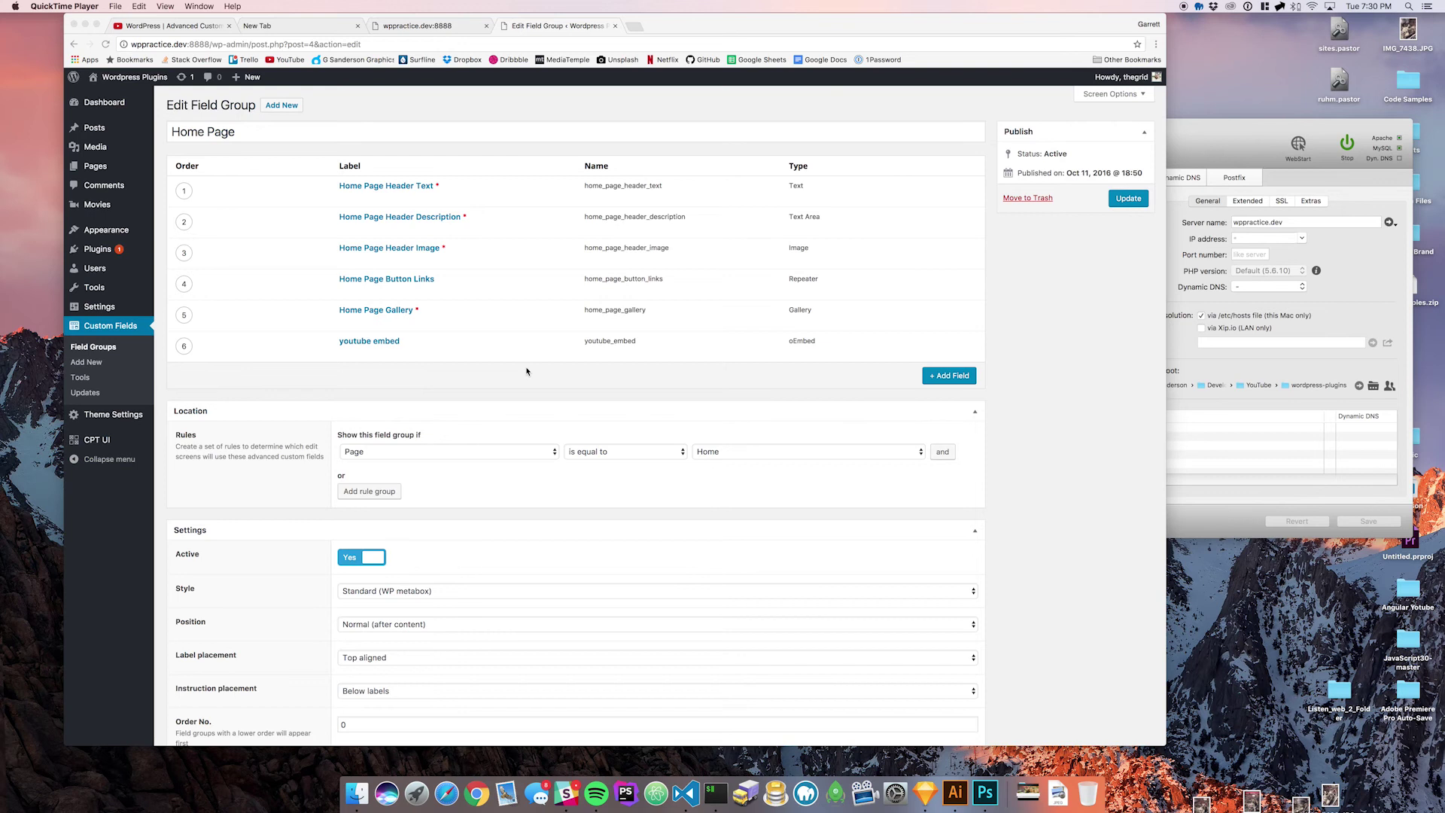
- Add a new field to the end of the Home Page field group
left_click(923, 403)
left_click(946, 376)
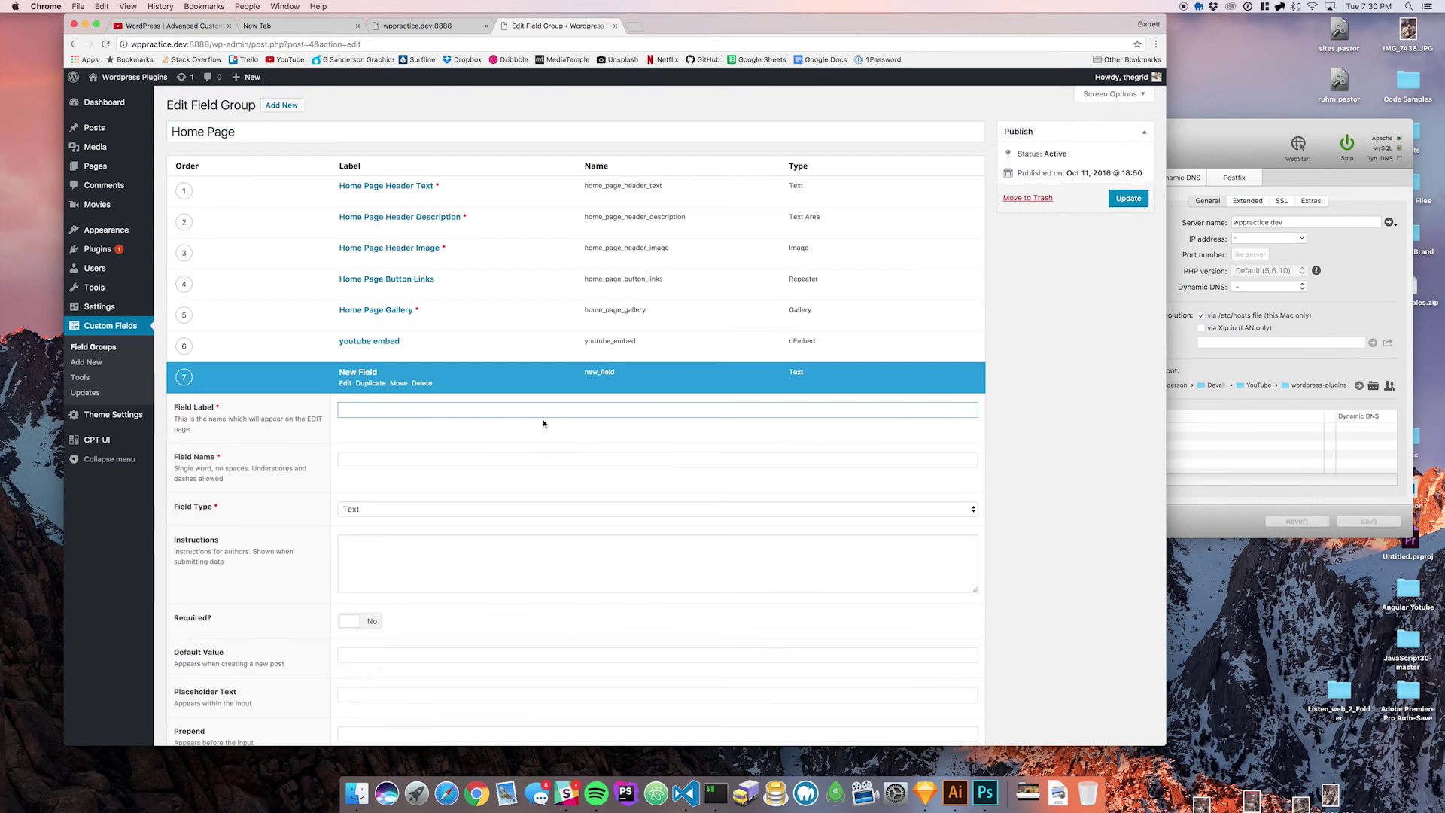
scroll(527, 451, "down", 1)
left_click(458, 459)
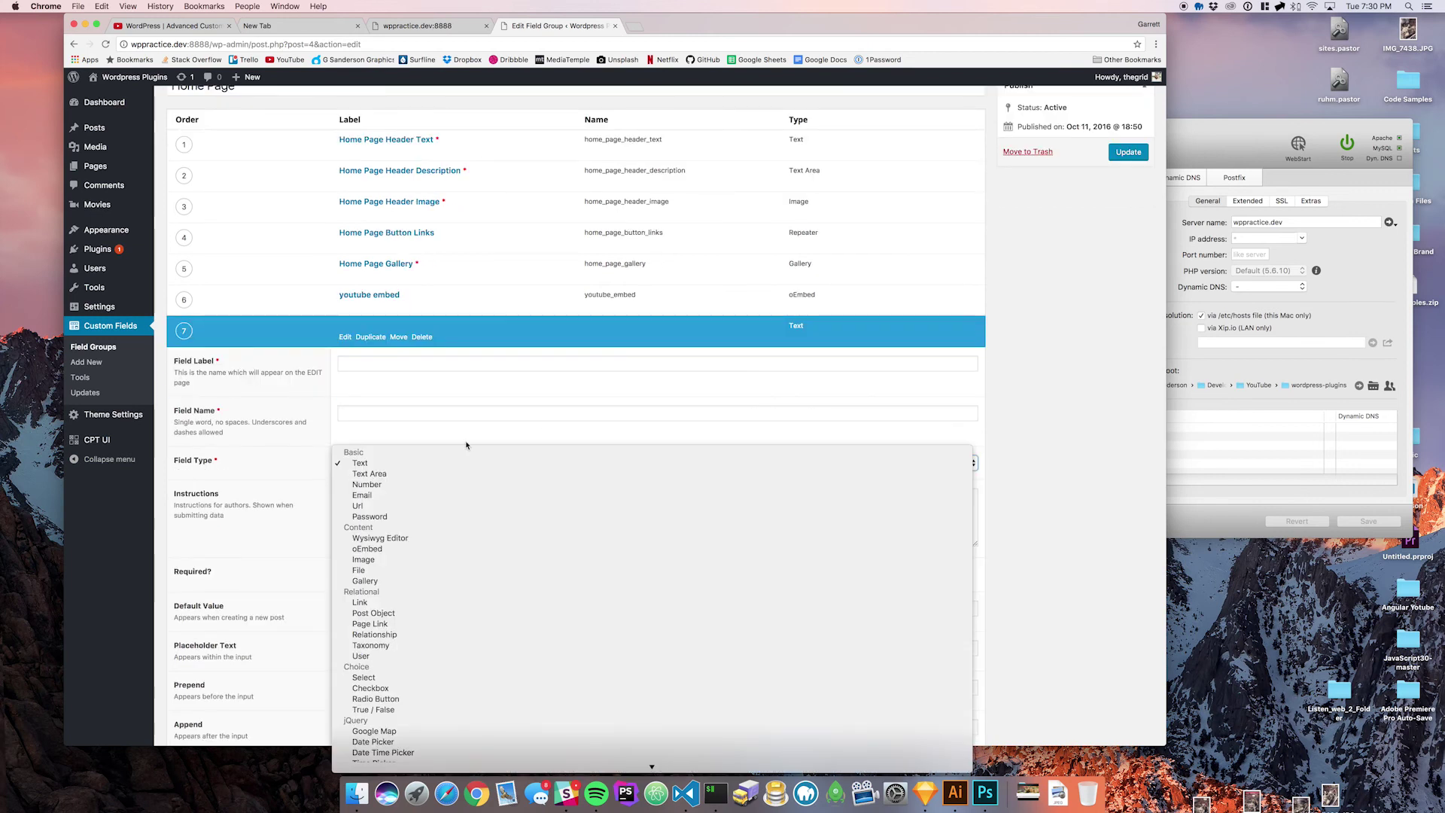
left_click(463, 423)
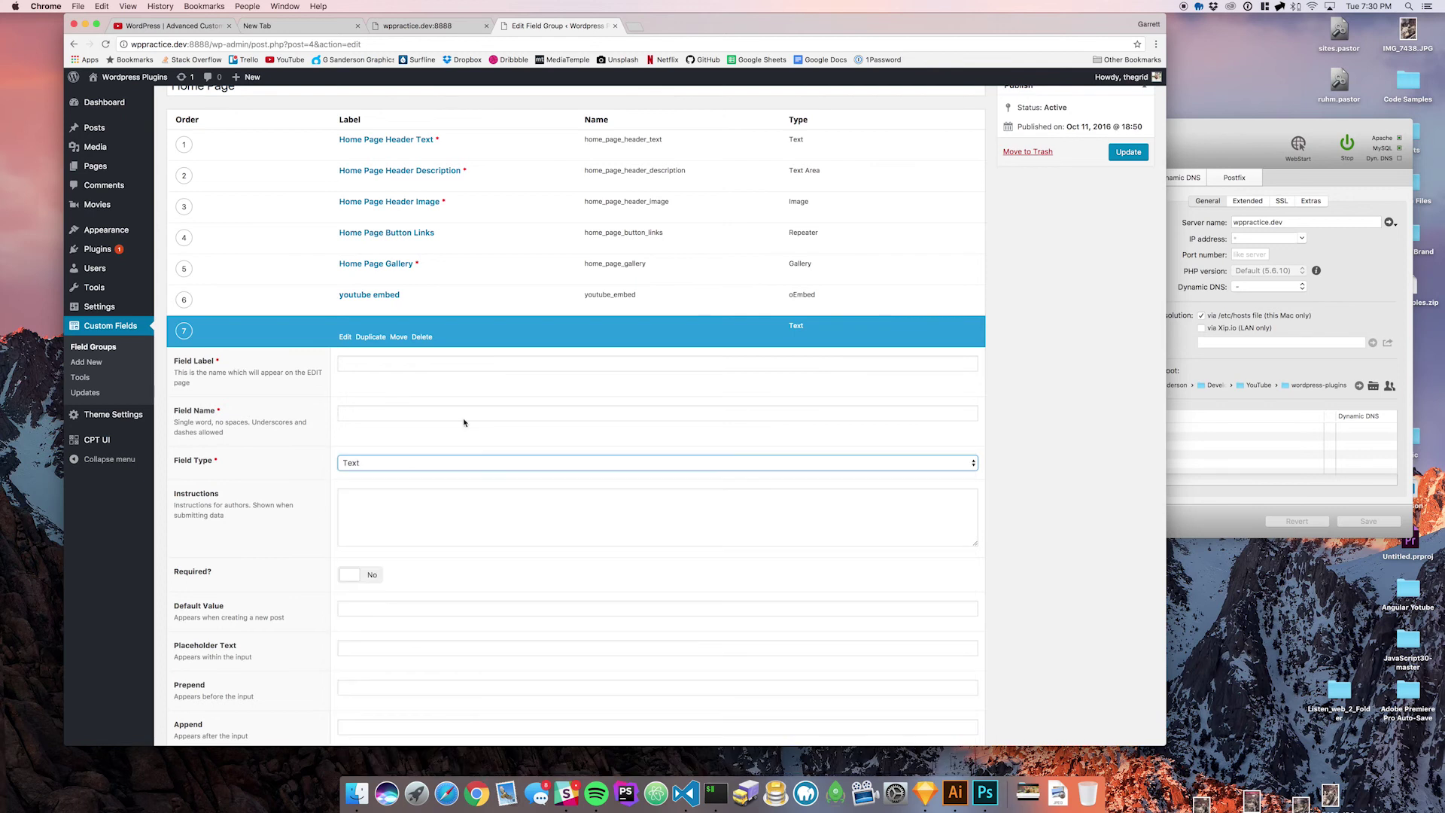
left_click(465, 467)
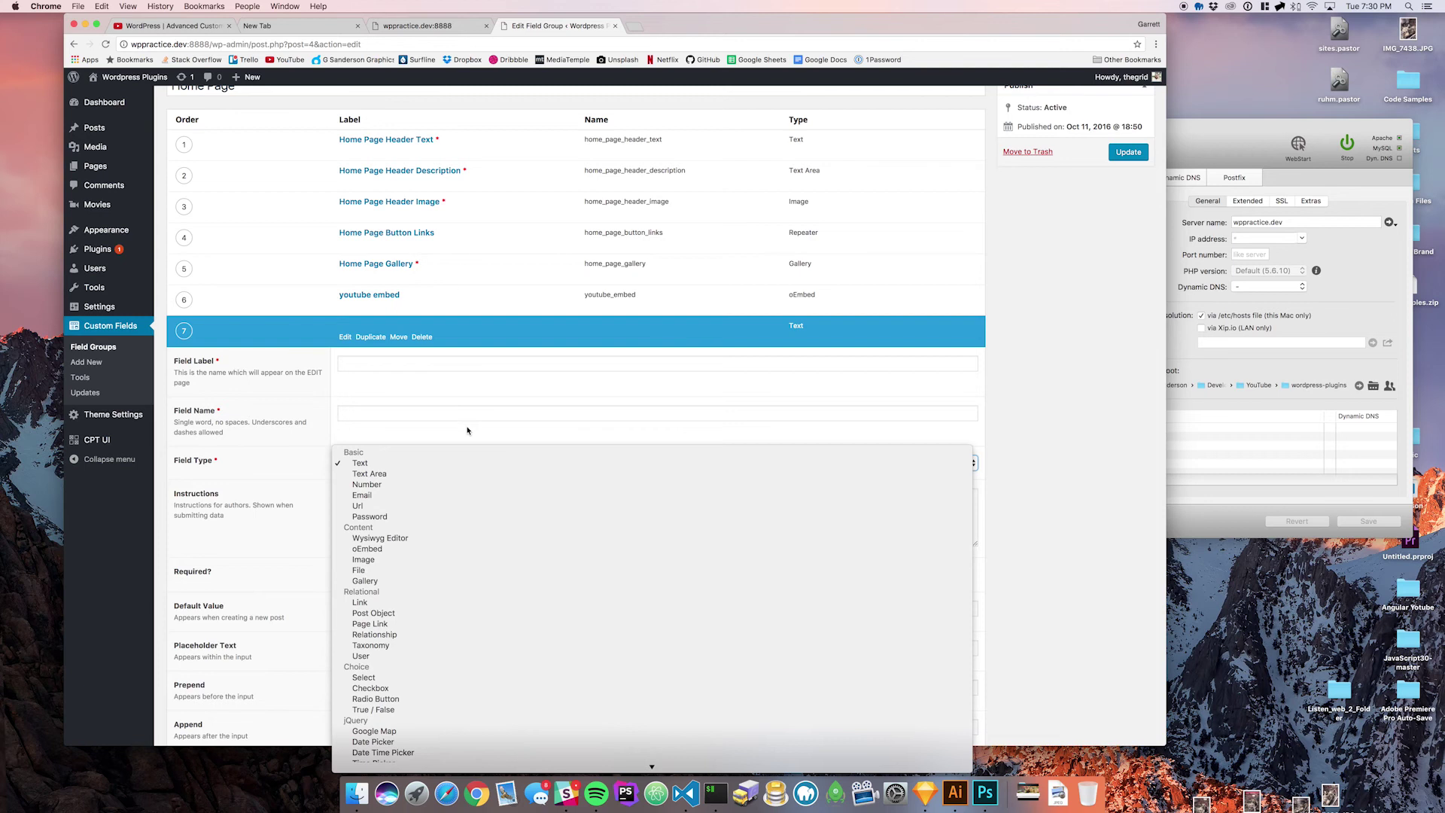
left_click(476, 443)
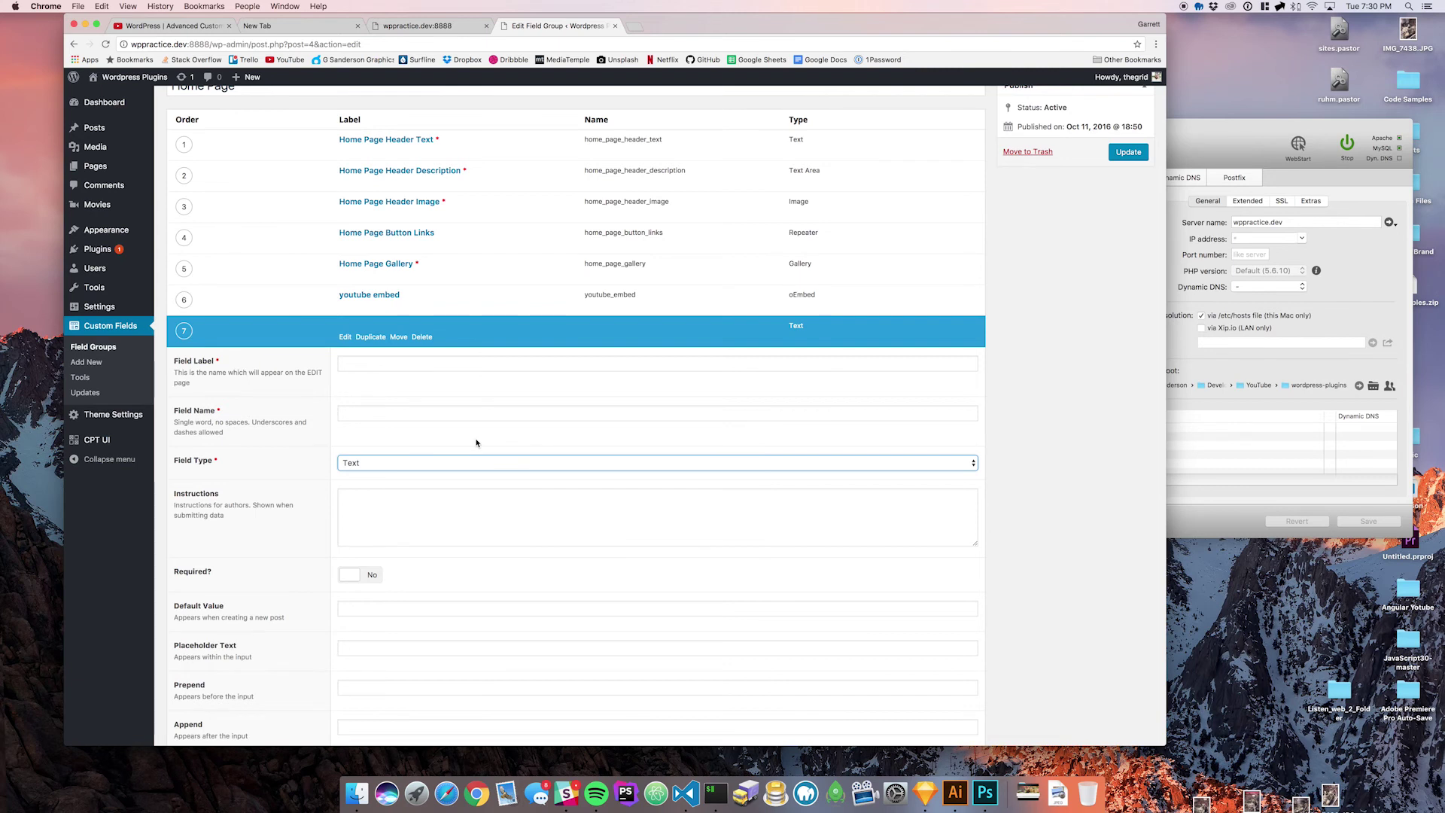
left_click(476, 443)
left_click(508, 464)
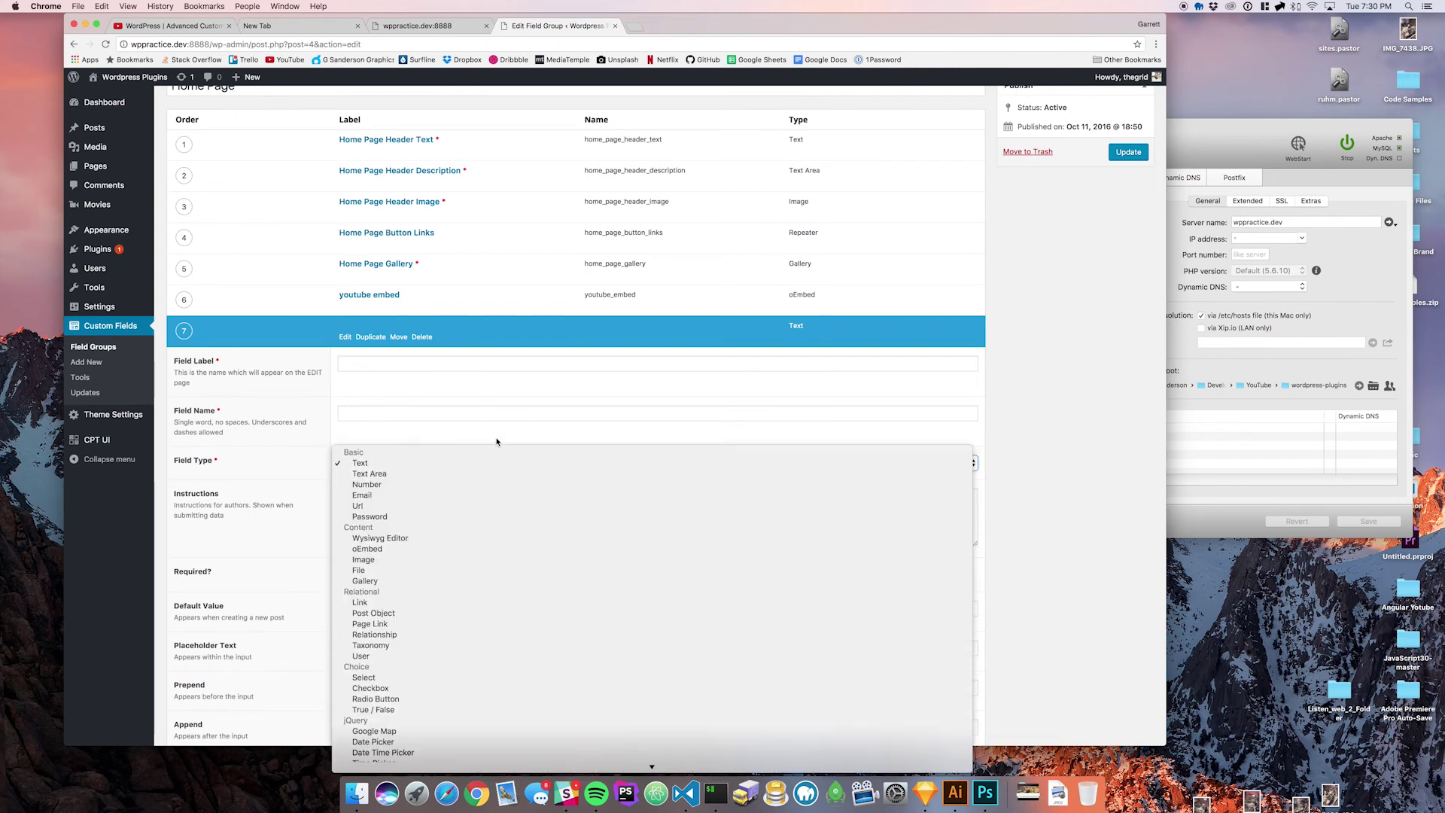
left_click(396, 364)
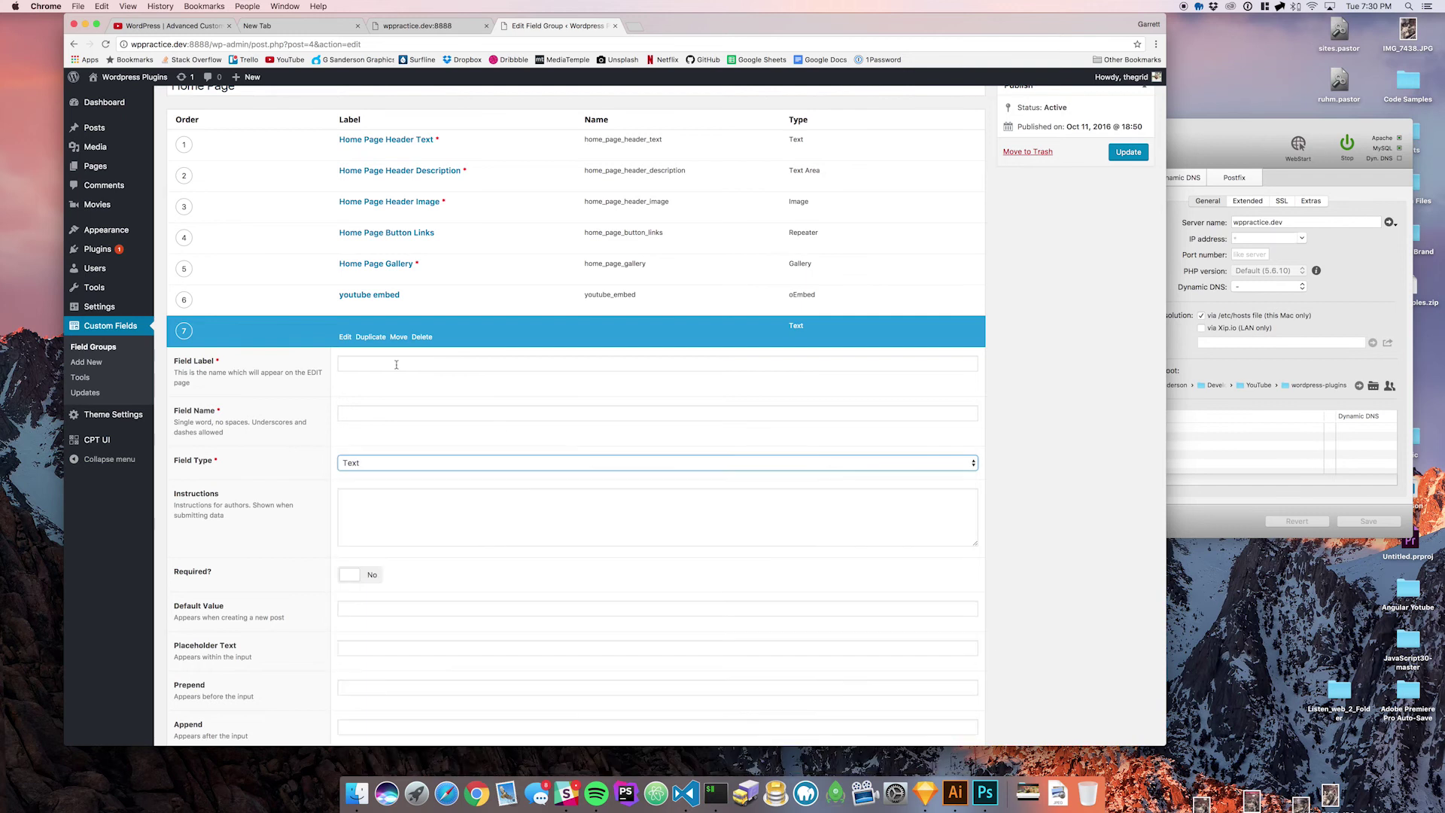
- Label the new field "Header Section" and set its field type to Tab
left_click(396, 364)
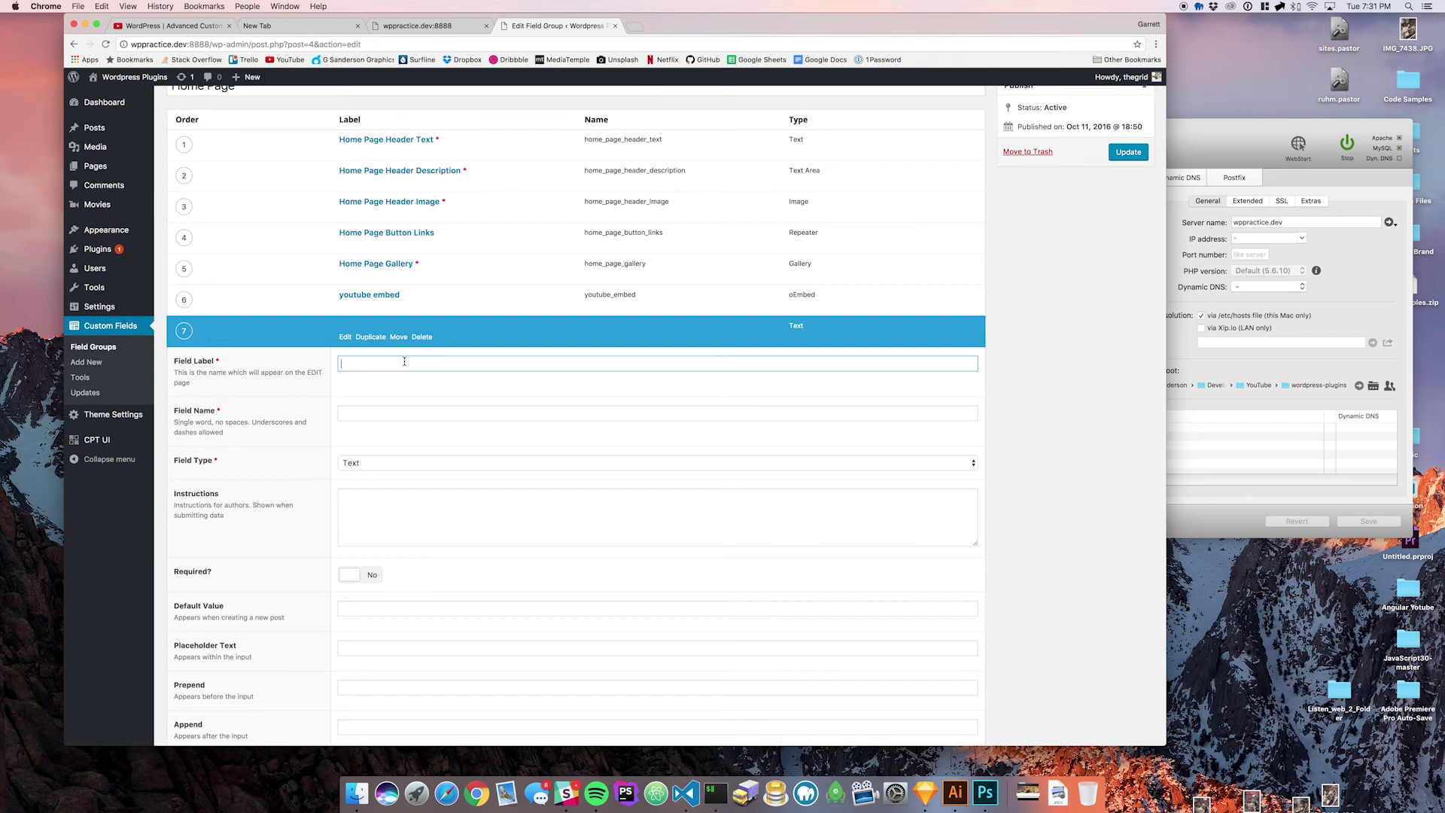
type("Header Section")
key("Tab")
left_click(442, 464)
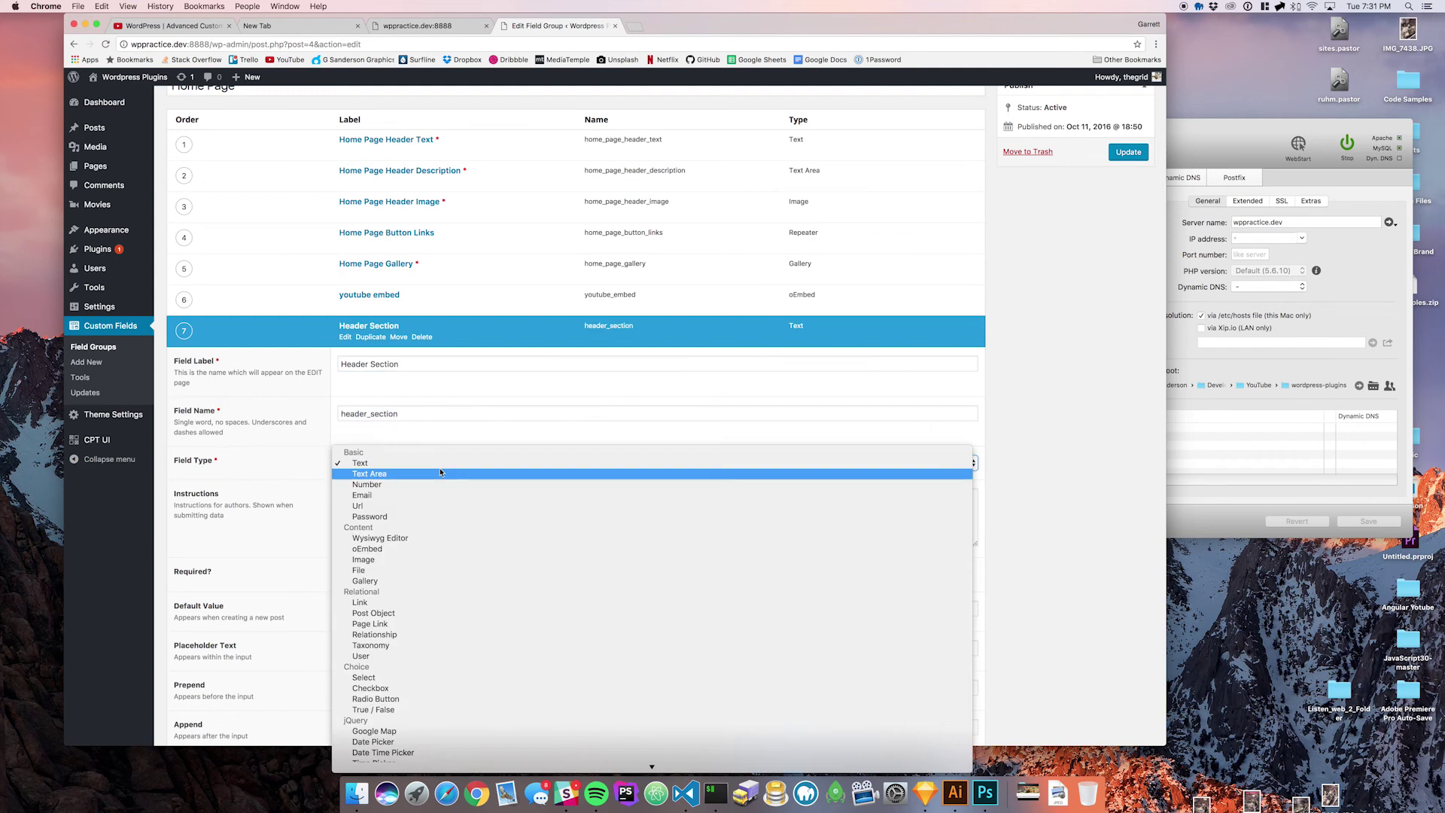
scroll(475, 543, "down", 3)
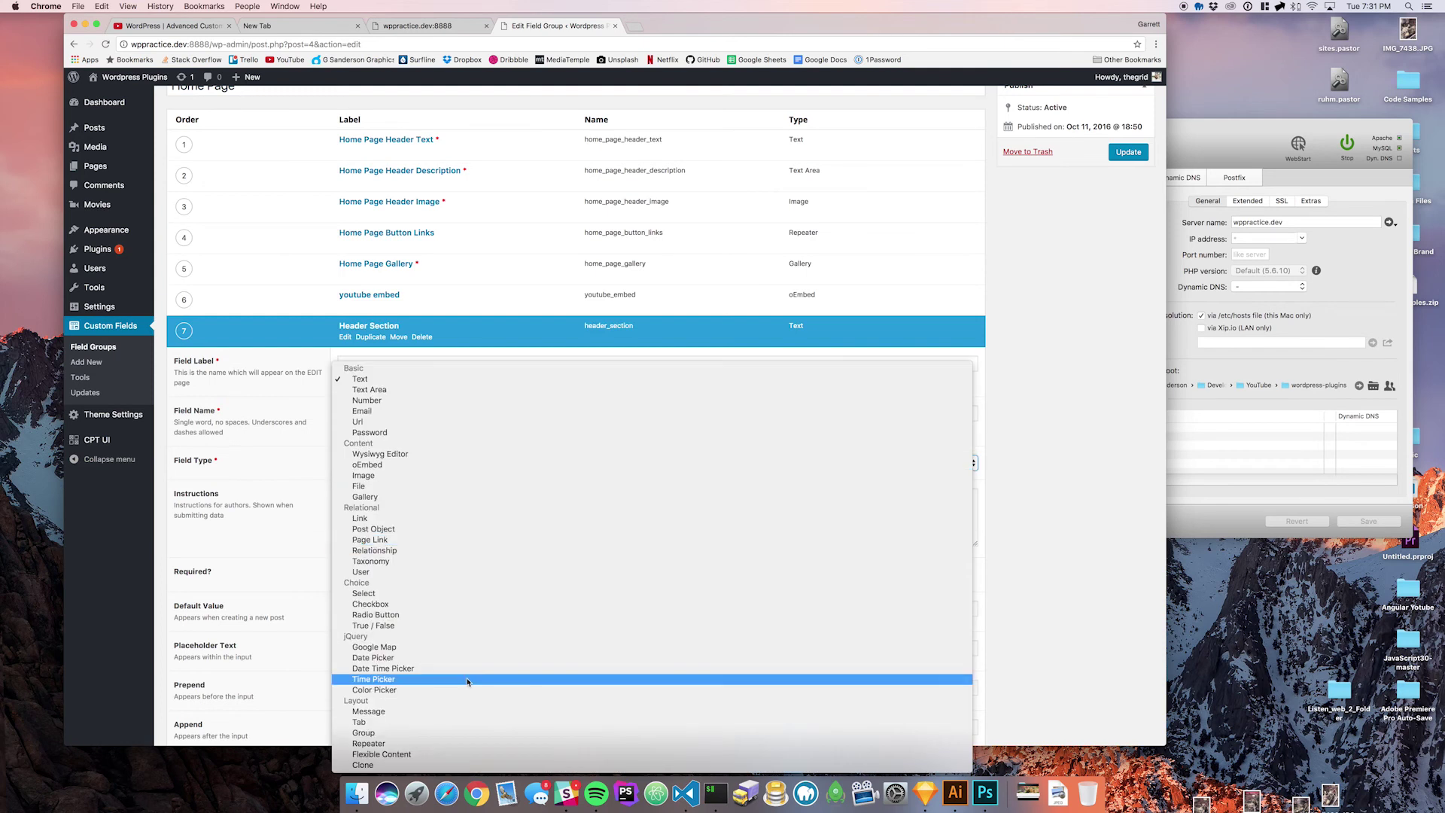
left_click(444, 722)
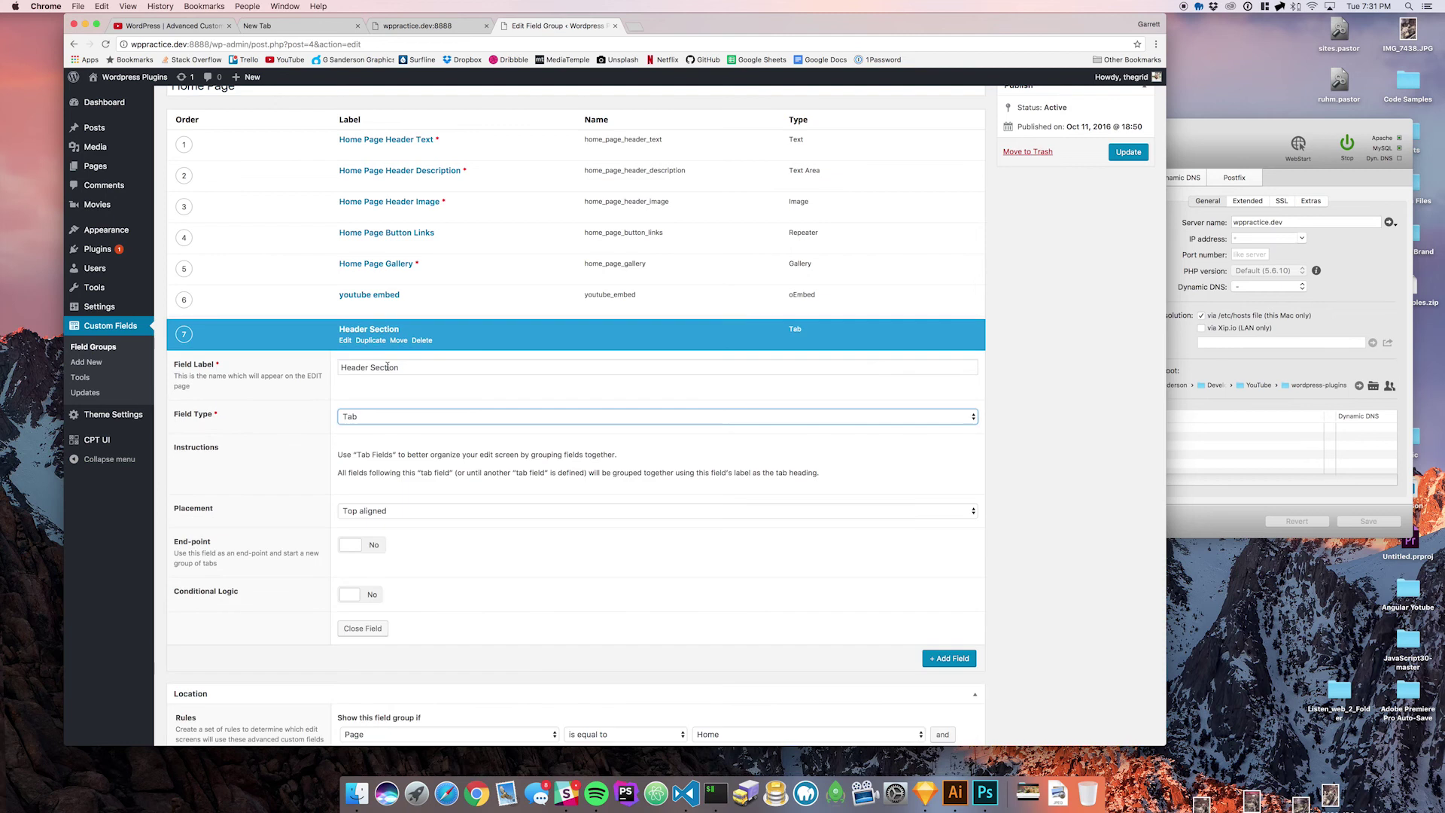
left_click(420, 419)
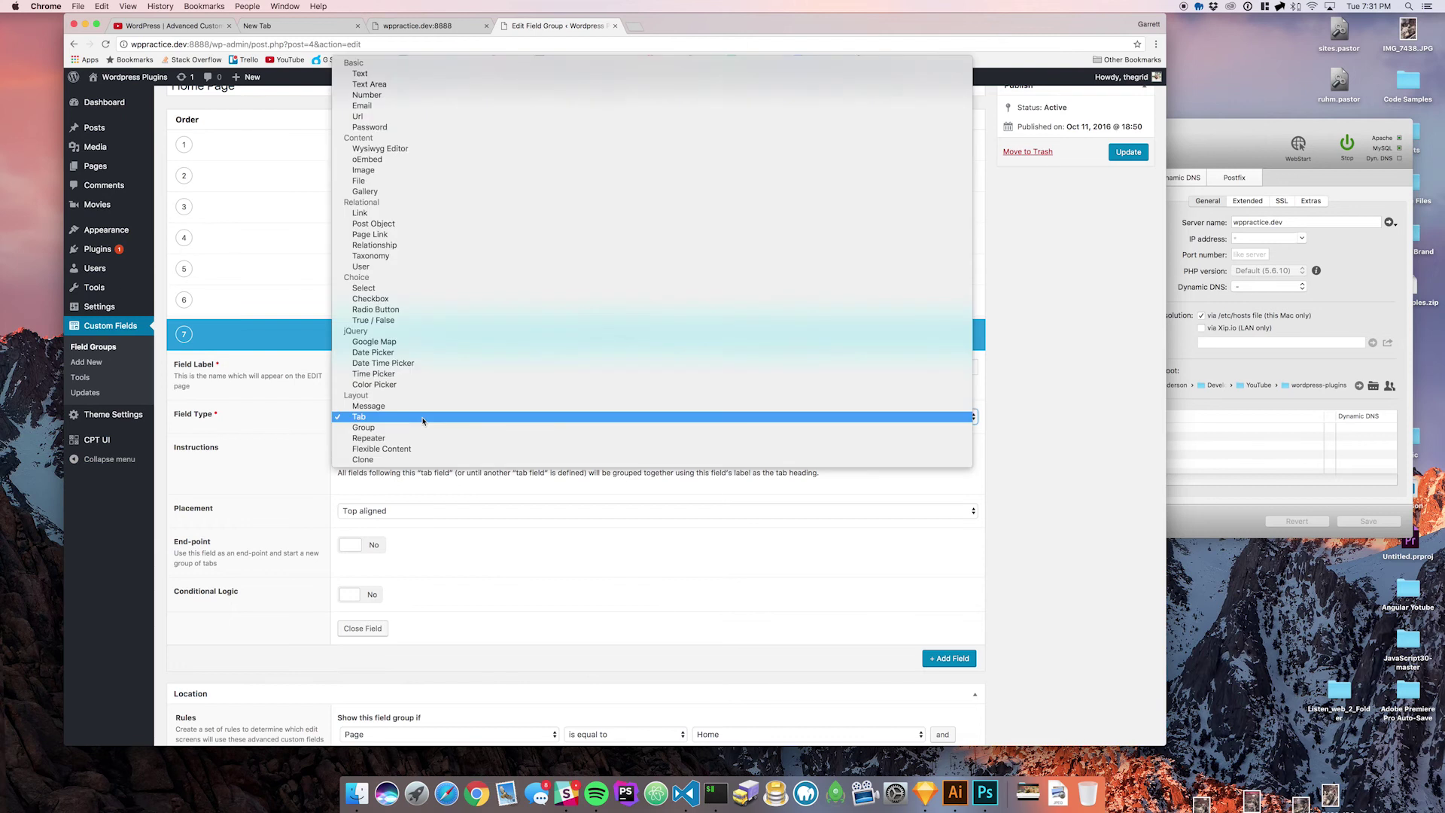
left_click(422, 419)
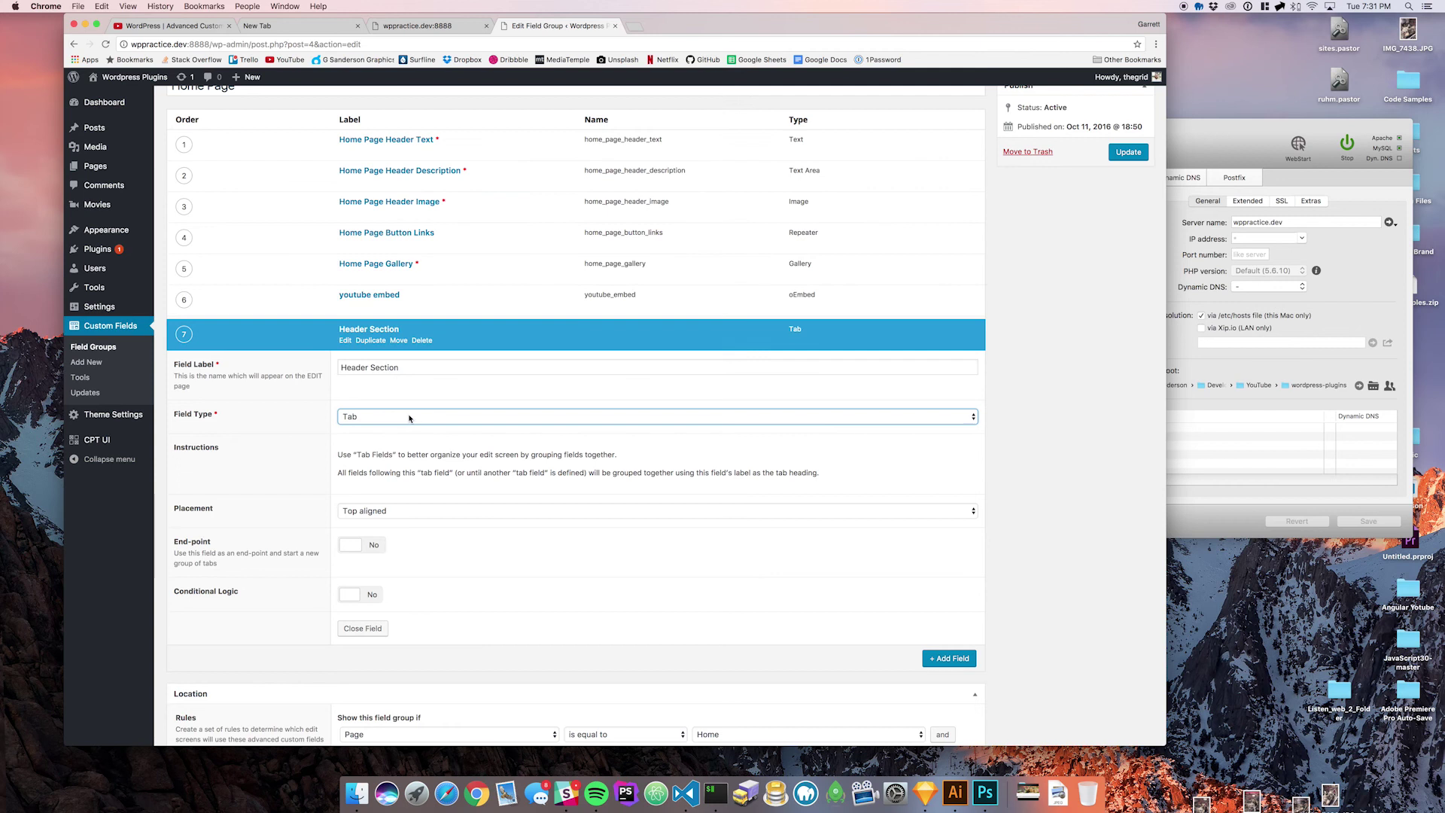
- Try Left Aligned placement and conditional logic on the Header Section tab field, restoring Top aligned placement and turning the logic off again
scroll(410, 419, "down", 2)
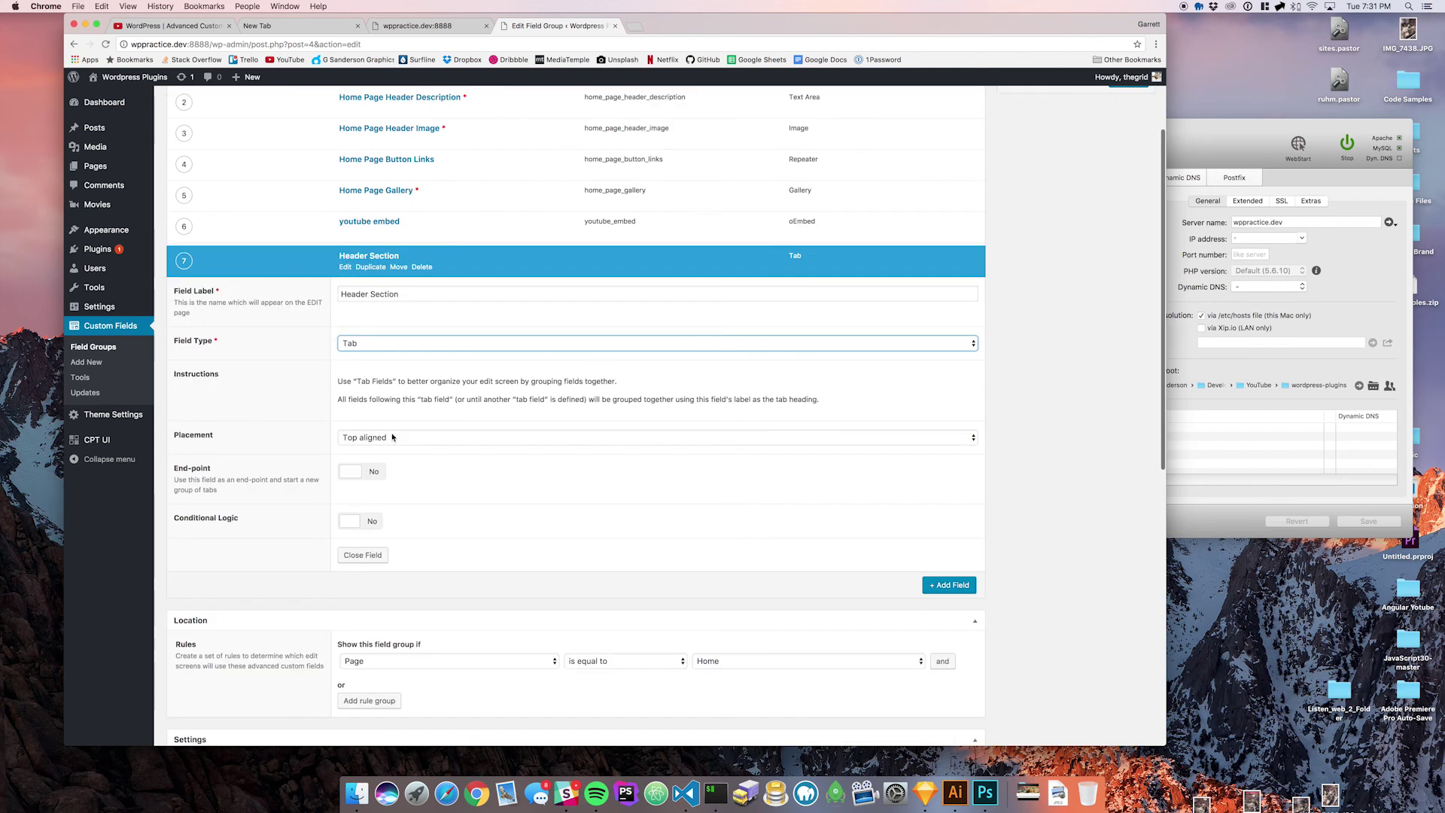
left_click(435, 439)
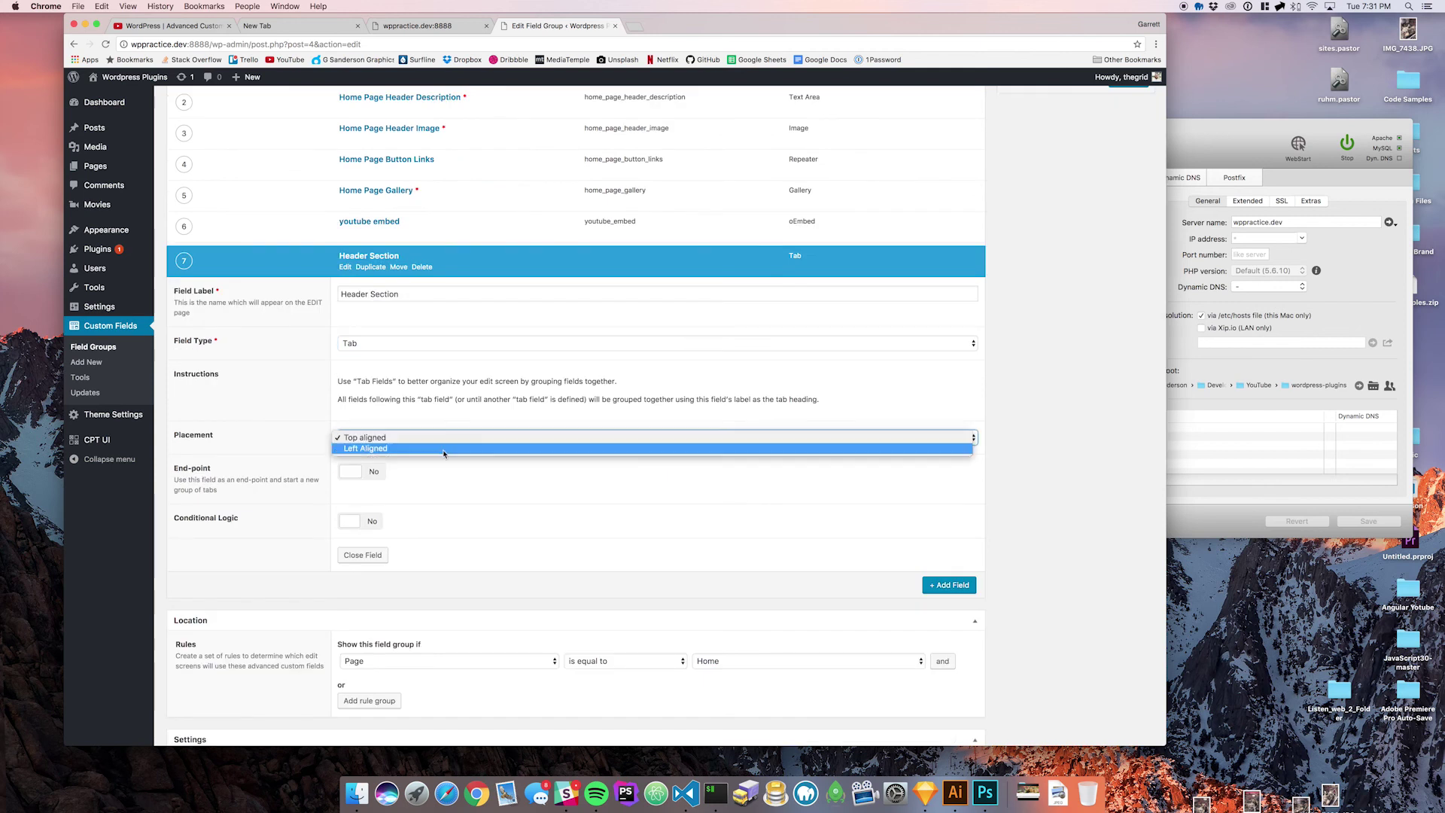
left_click(445, 450)
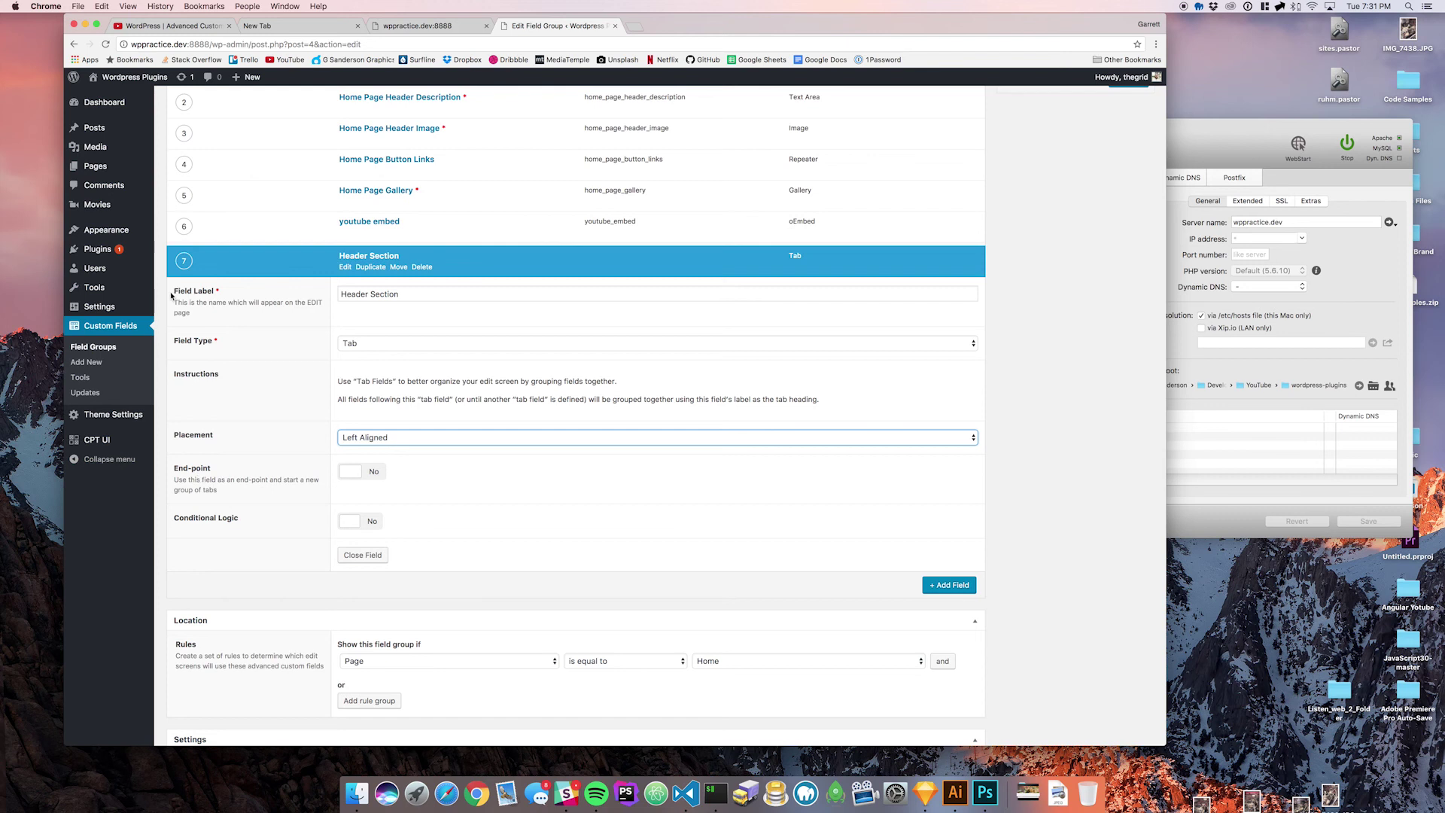
left_click_drag(172, 296, 274, 368)
left_click(197, 336)
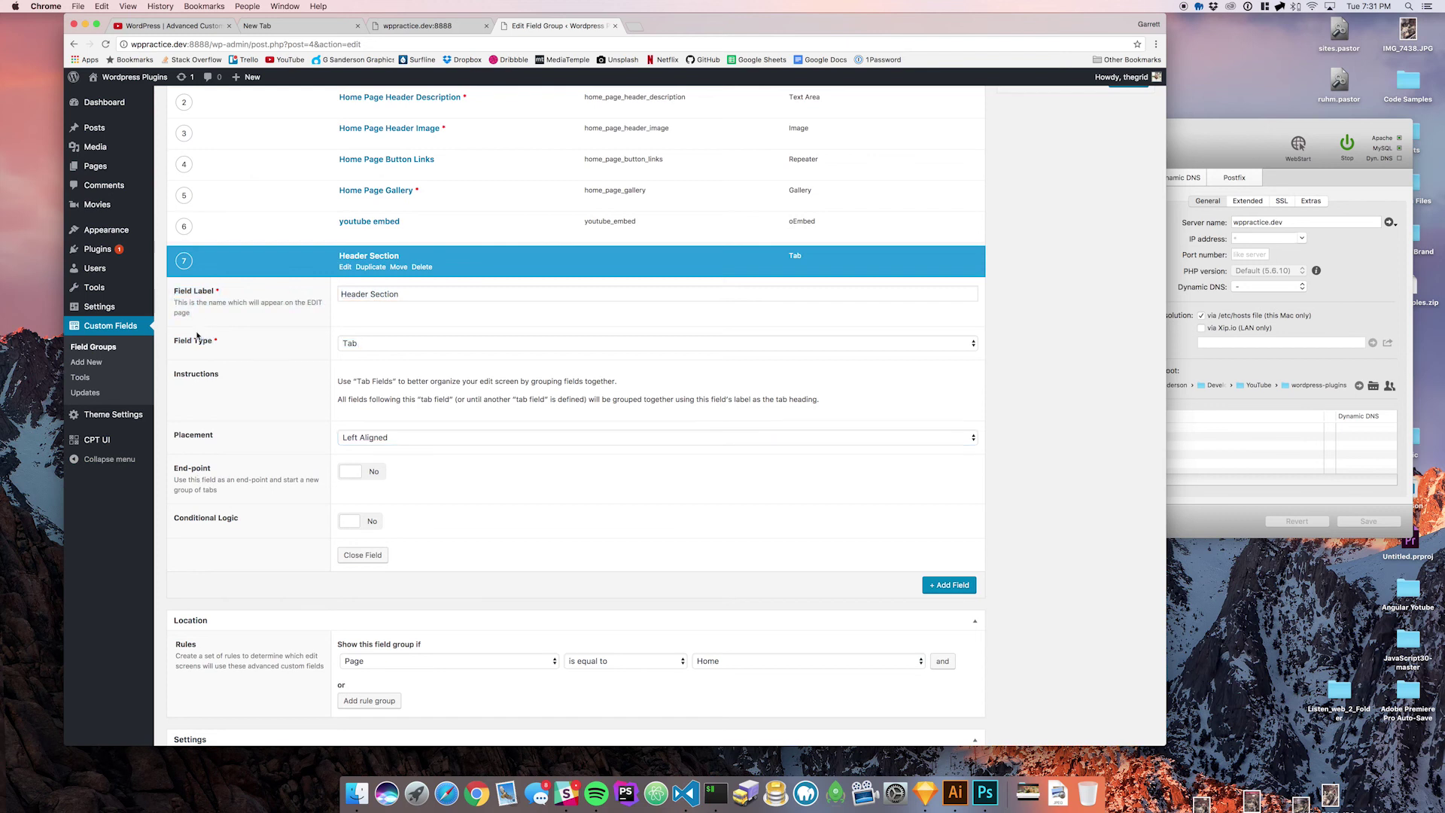
left_click(423, 435)
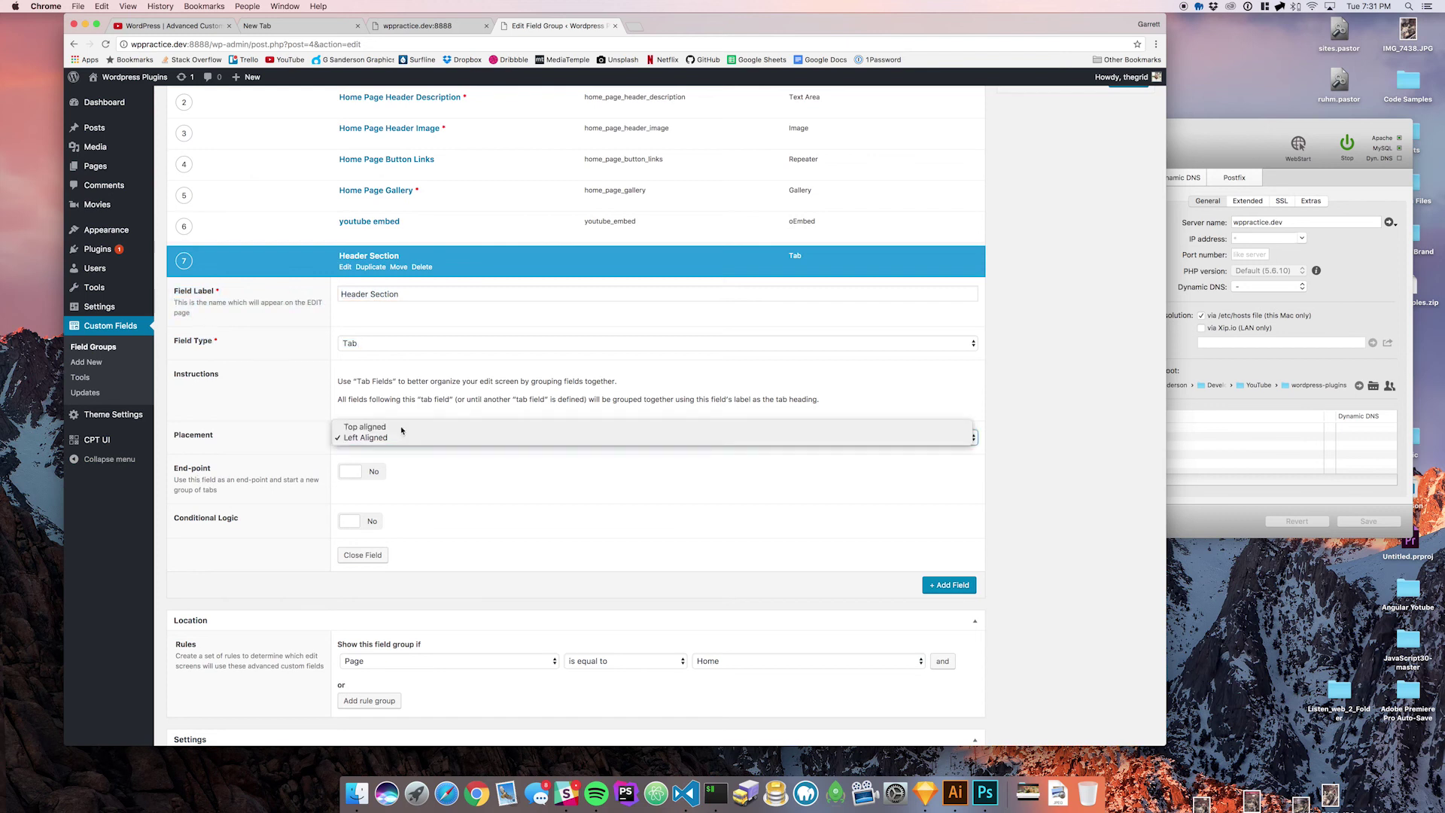
left_click(402, 427)
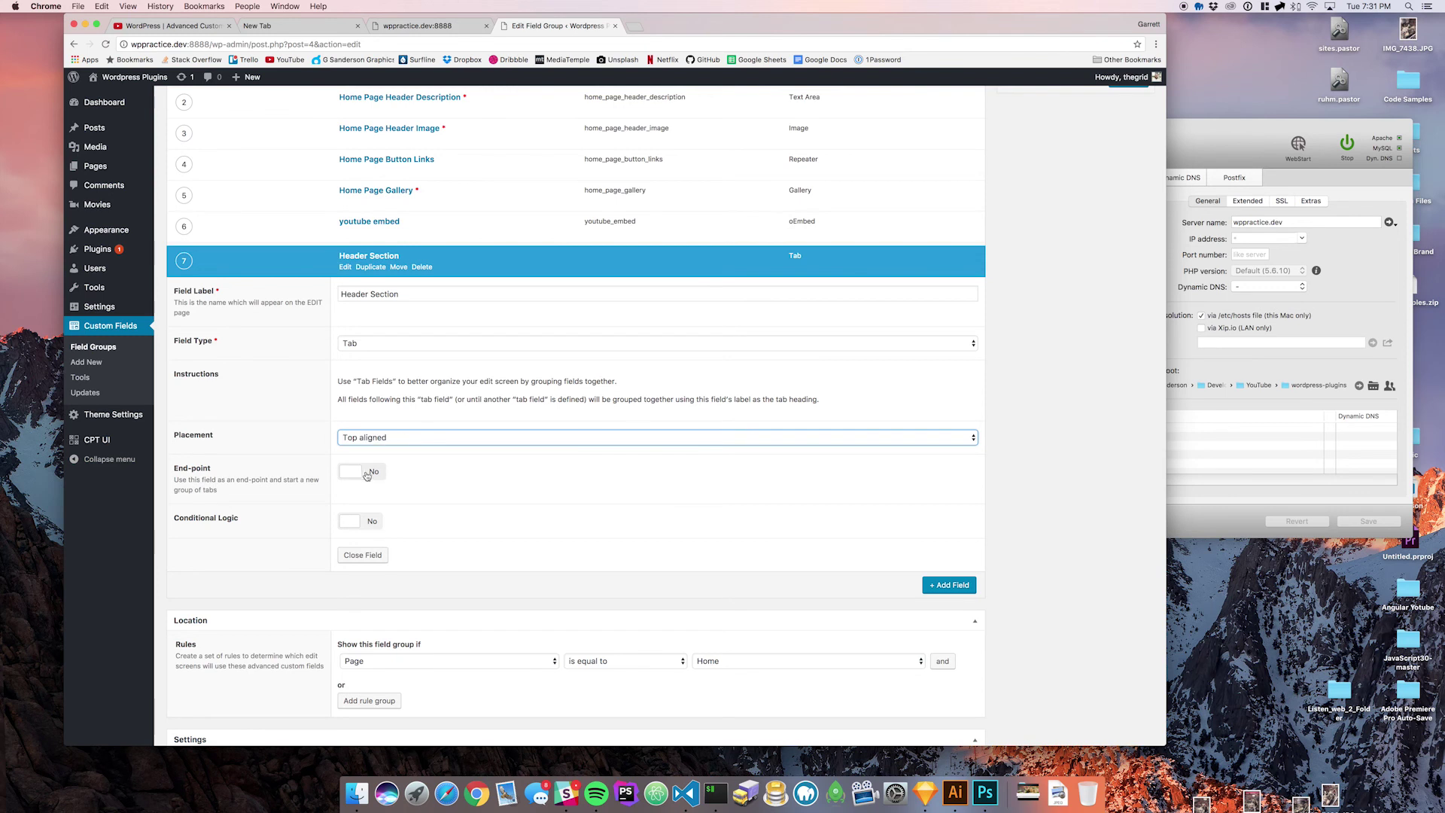
left_click(351, 523)
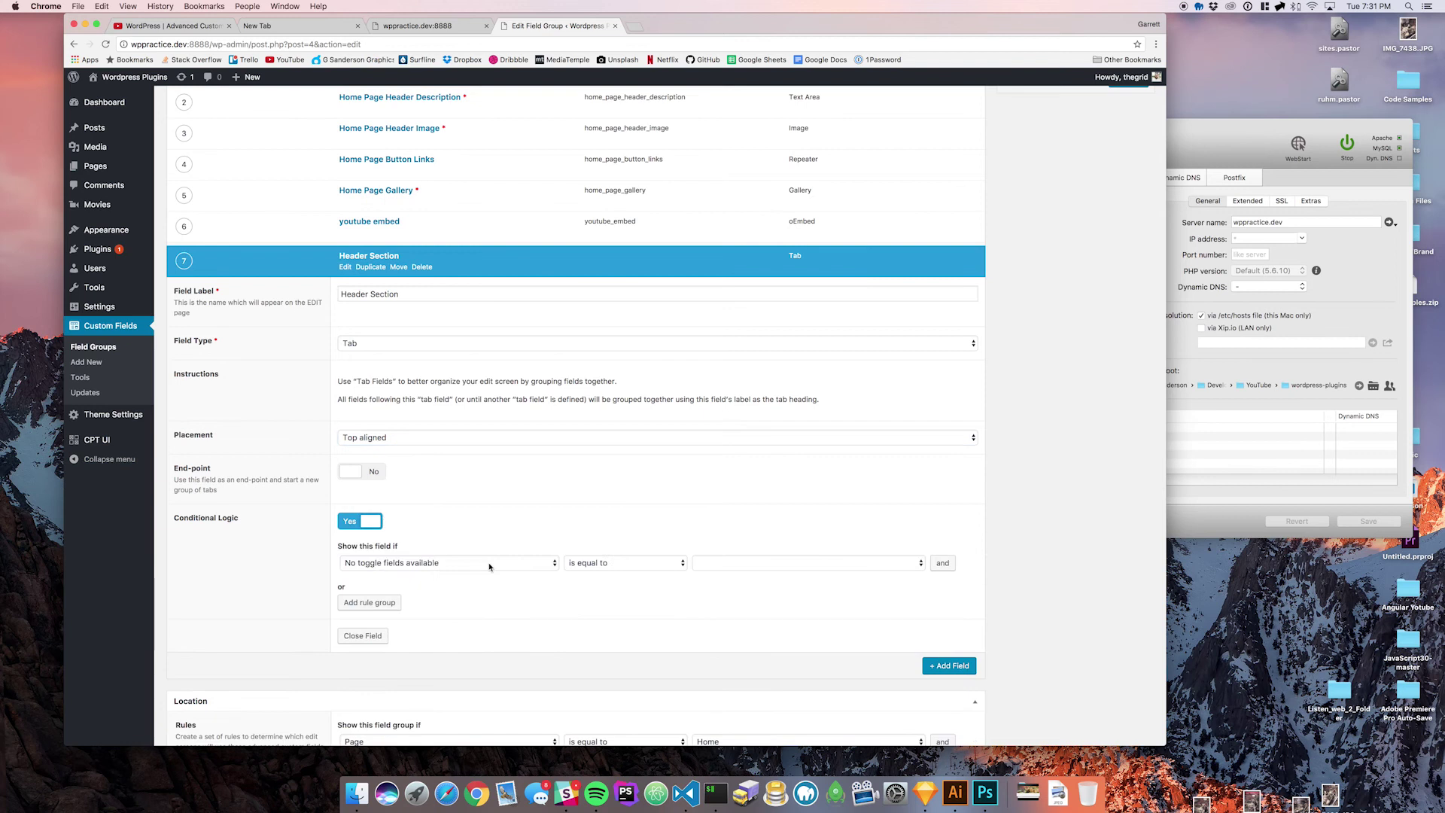
left_click(374, 529)
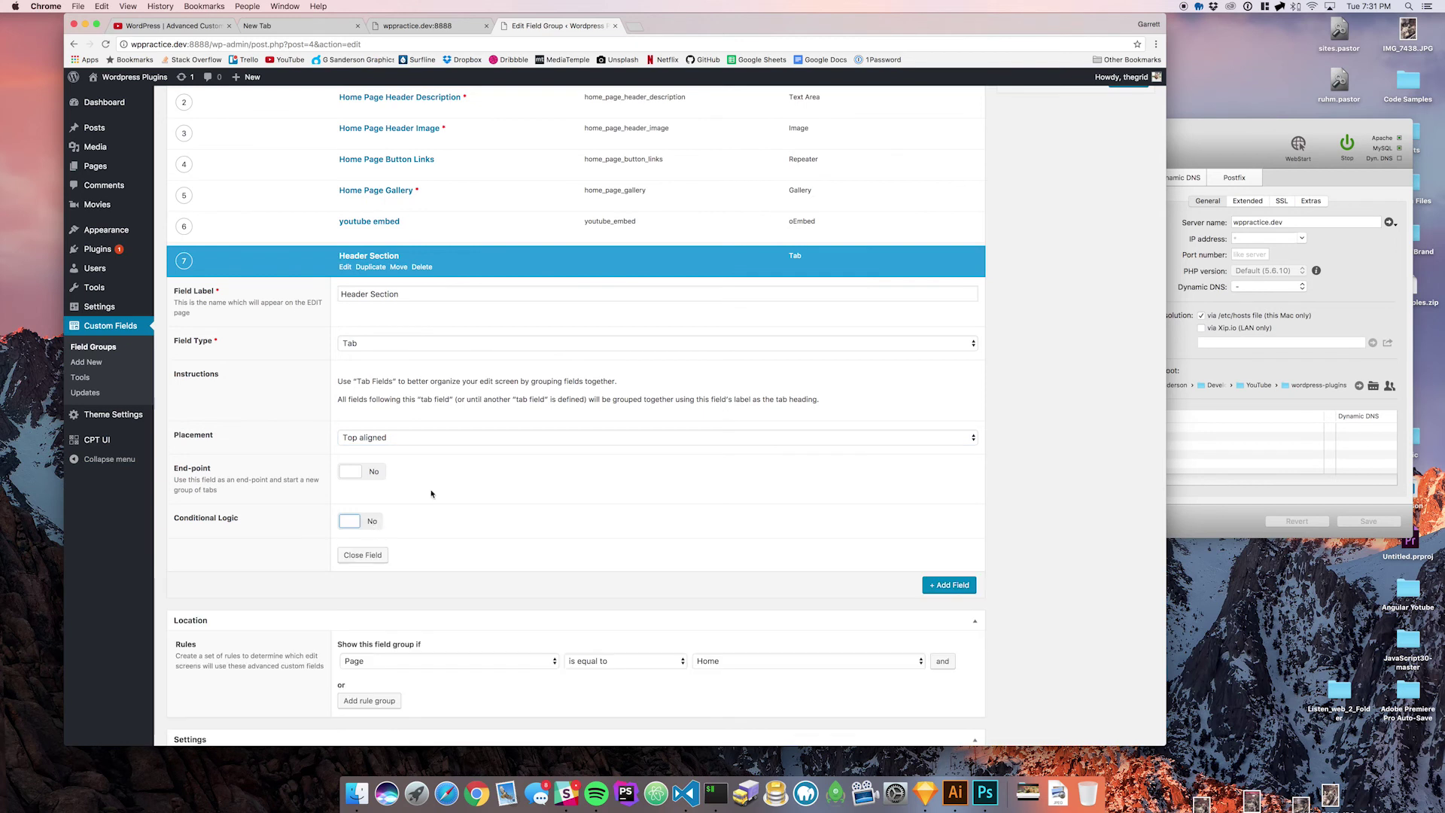
- Collapse the Header Section field's settings and move it to first place, above Home Page Header Text
left_click(417, 261)
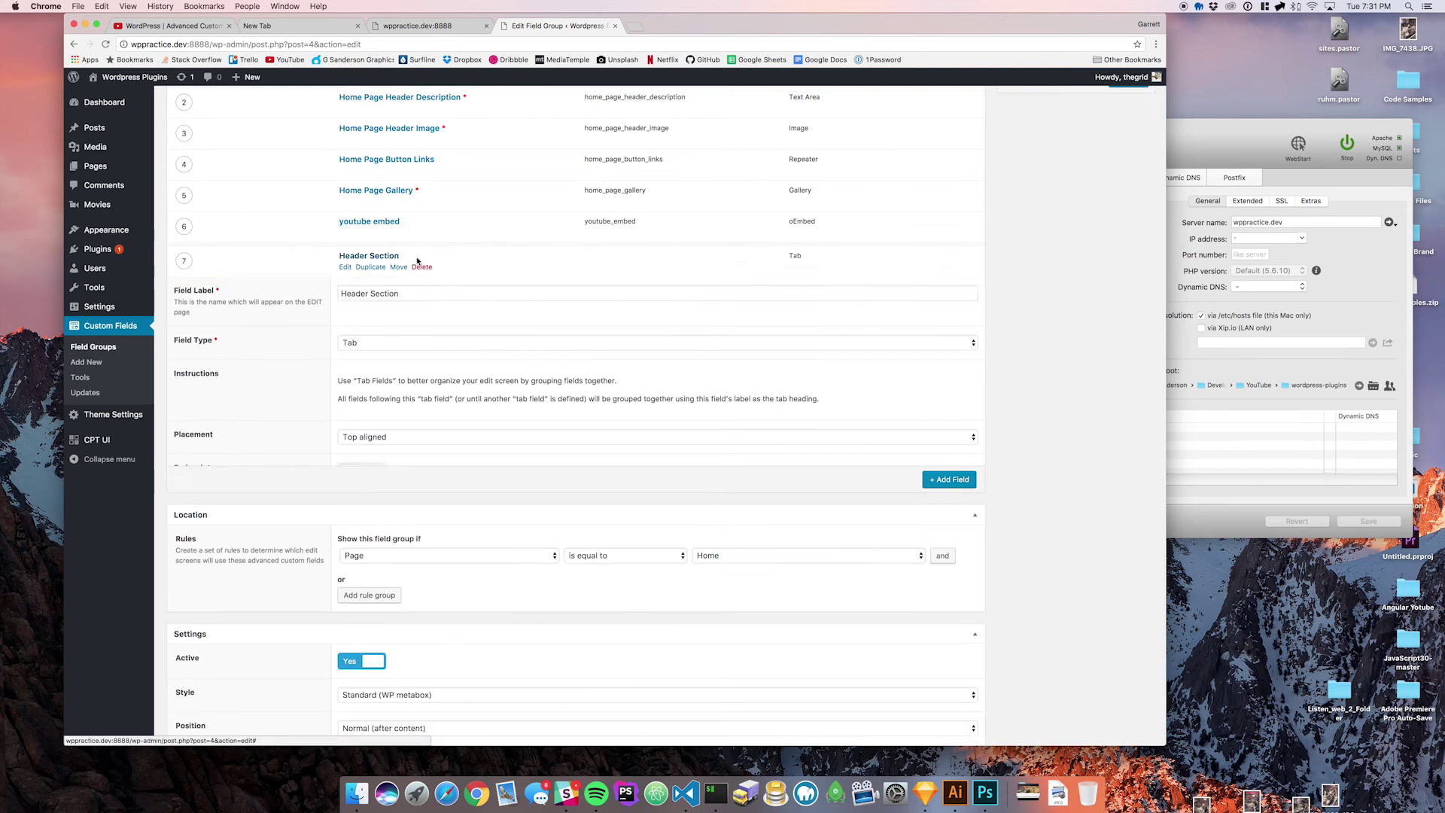
scroll(418, 260, "up", 5)
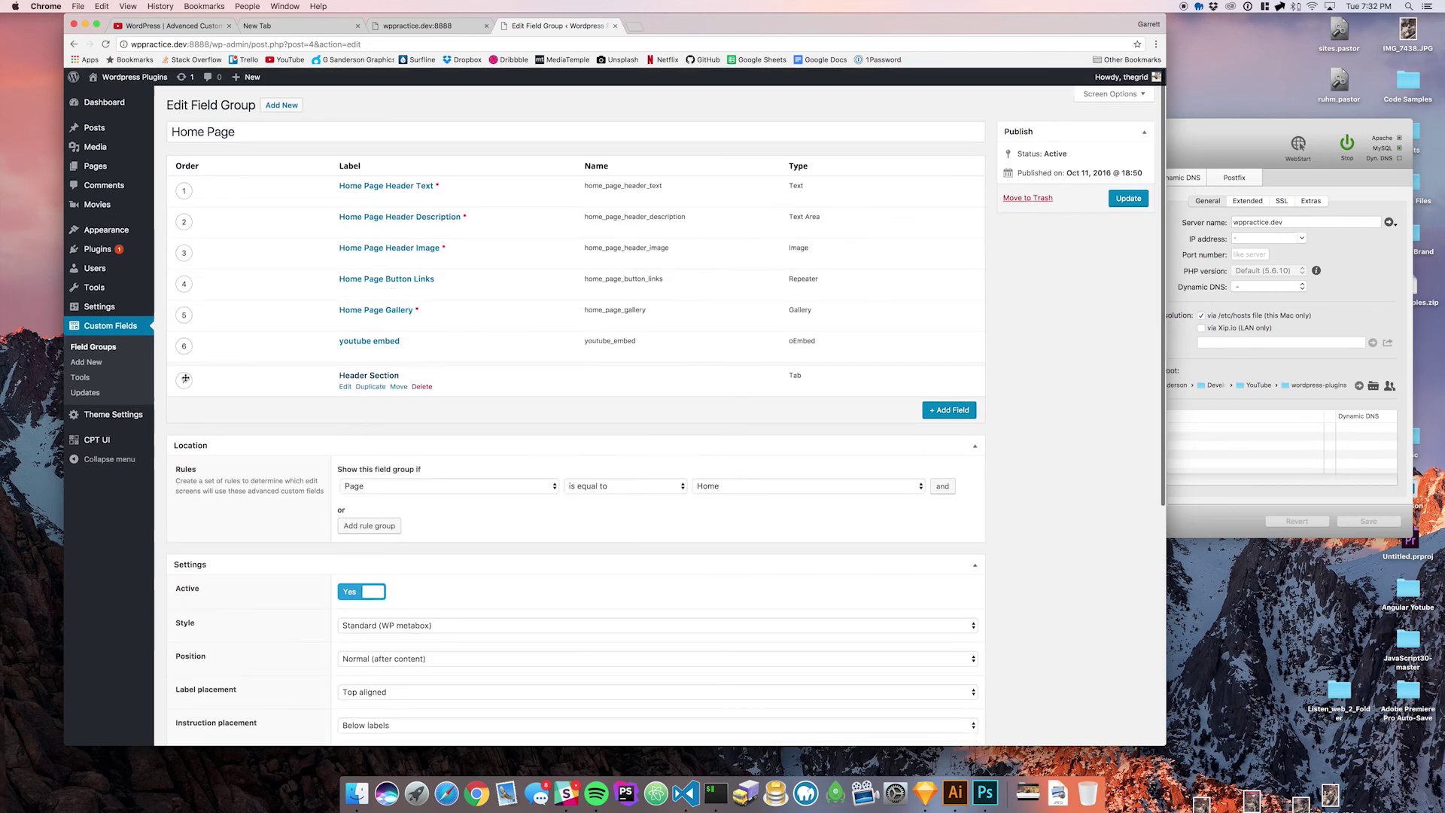
left_click_drag(185, 379, 191, 192)
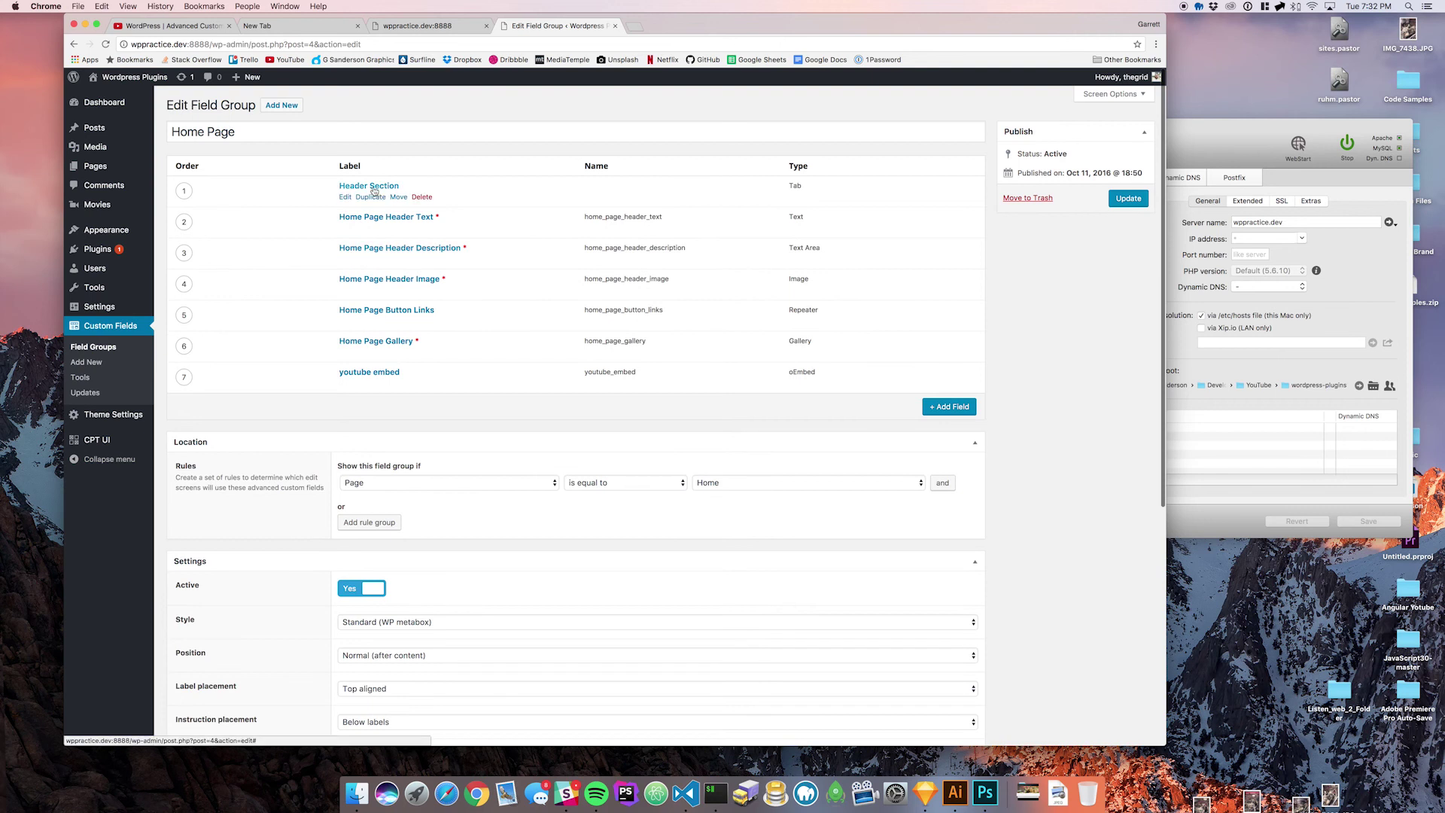
- Add another field to the group with the label "Youtube" and the matching field name youtube
left_click(949, 406)
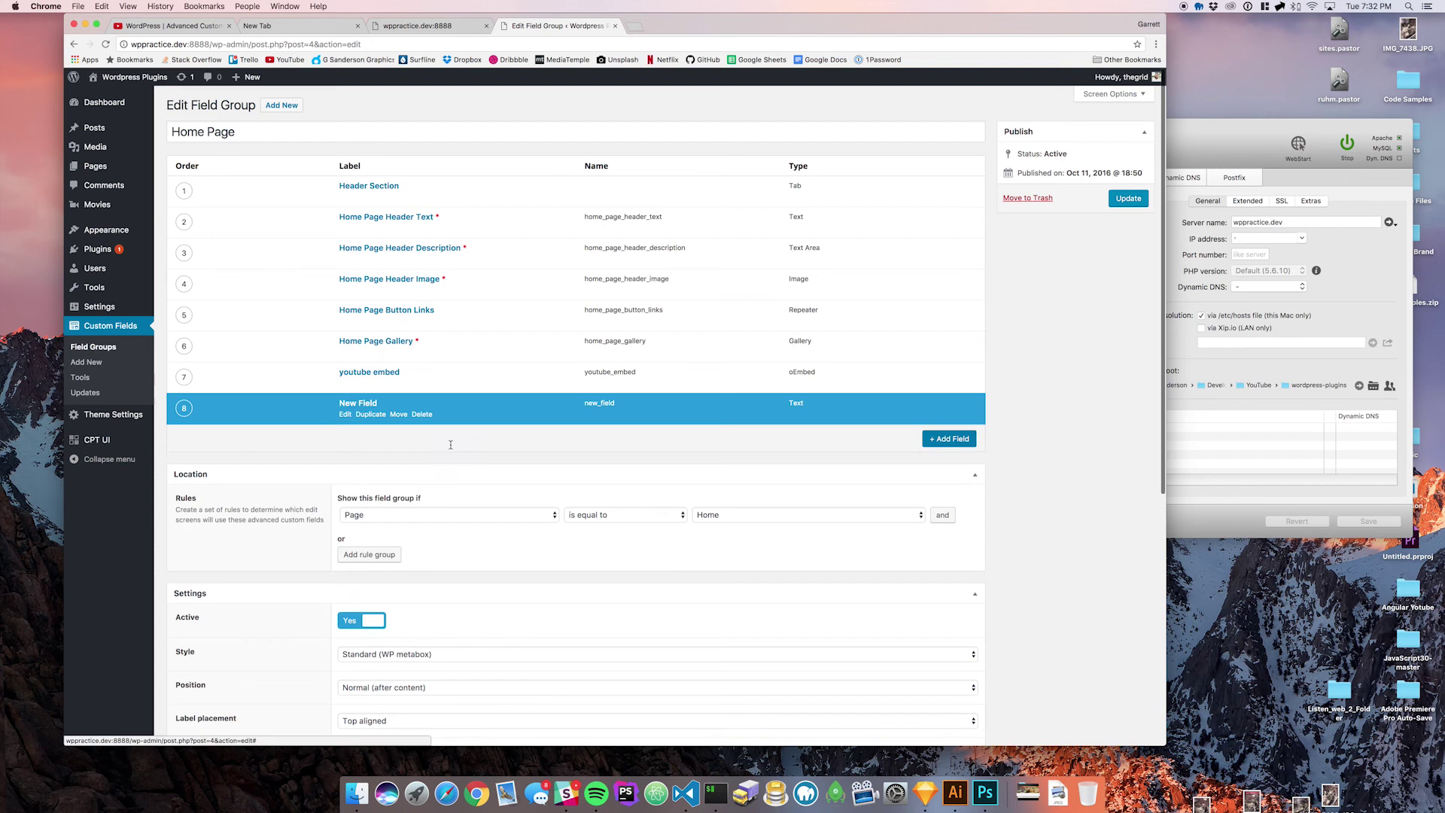
type("Youtu")
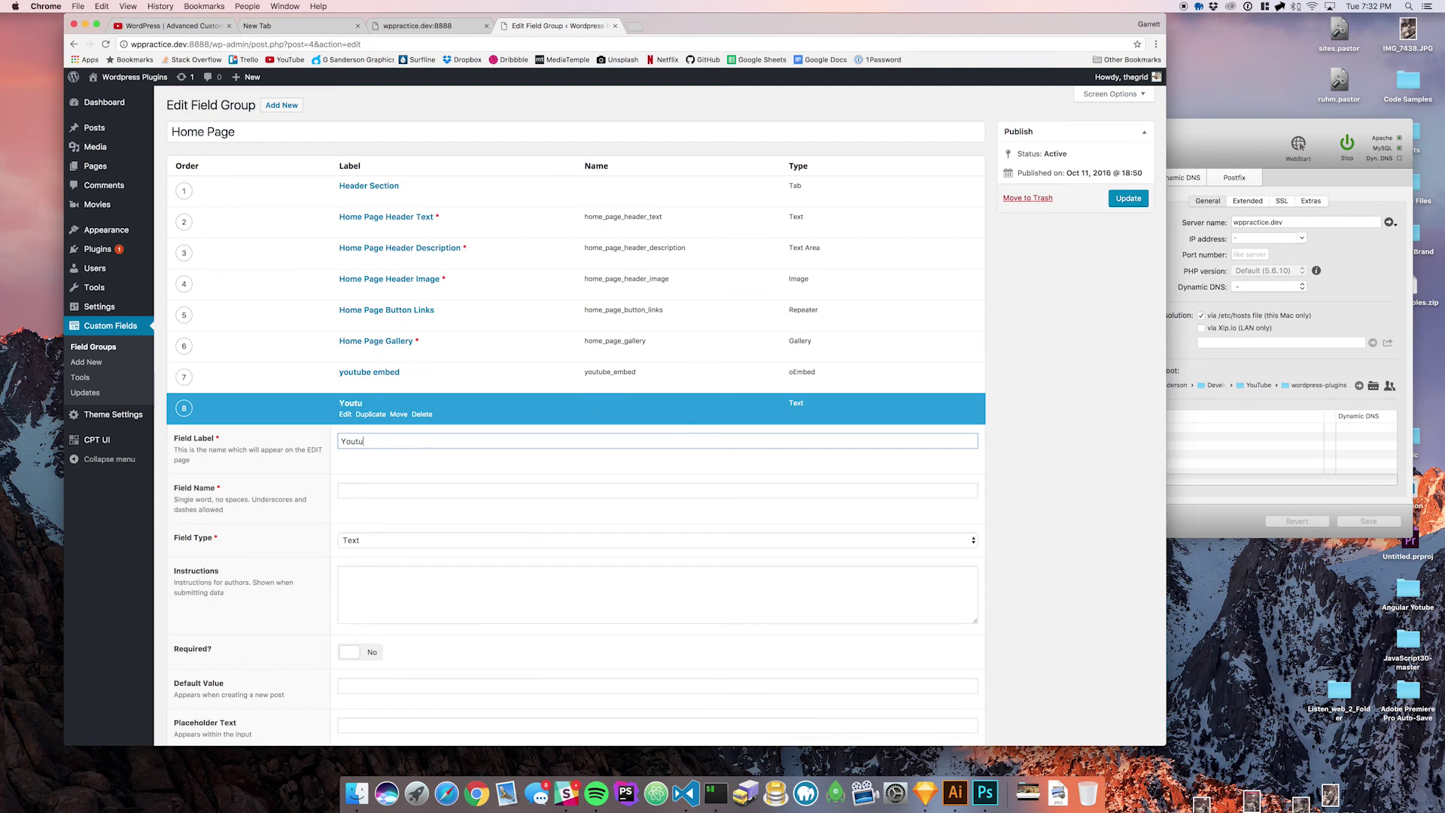
type("be")
key("Tab")
- Set the Youtube field's type to Tab
left_click(405, 537)
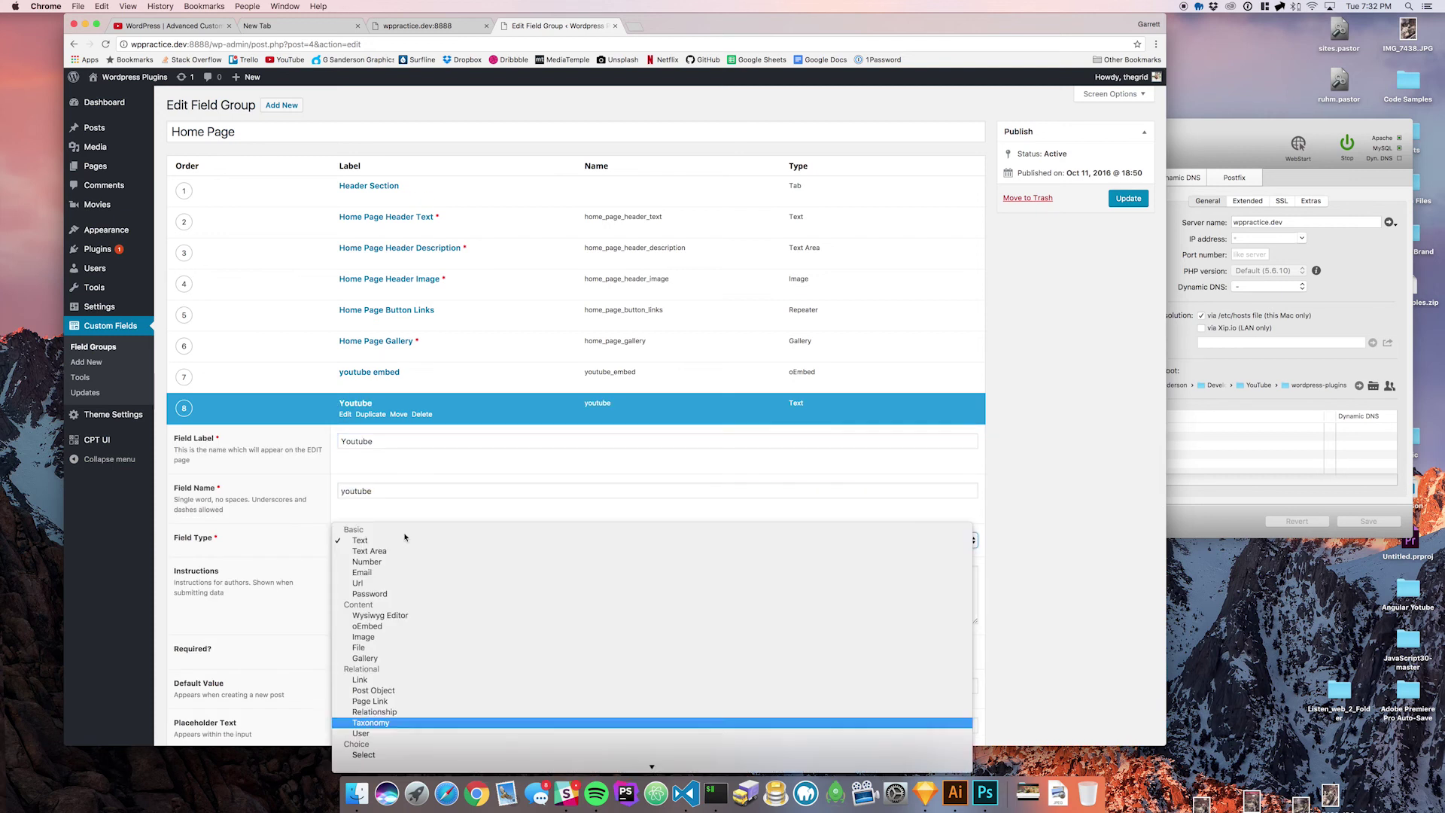
key("Down")
key("Down")
key("Down")
key("Down")
key("Down")
key("Down")
key("Down")
key("Down")
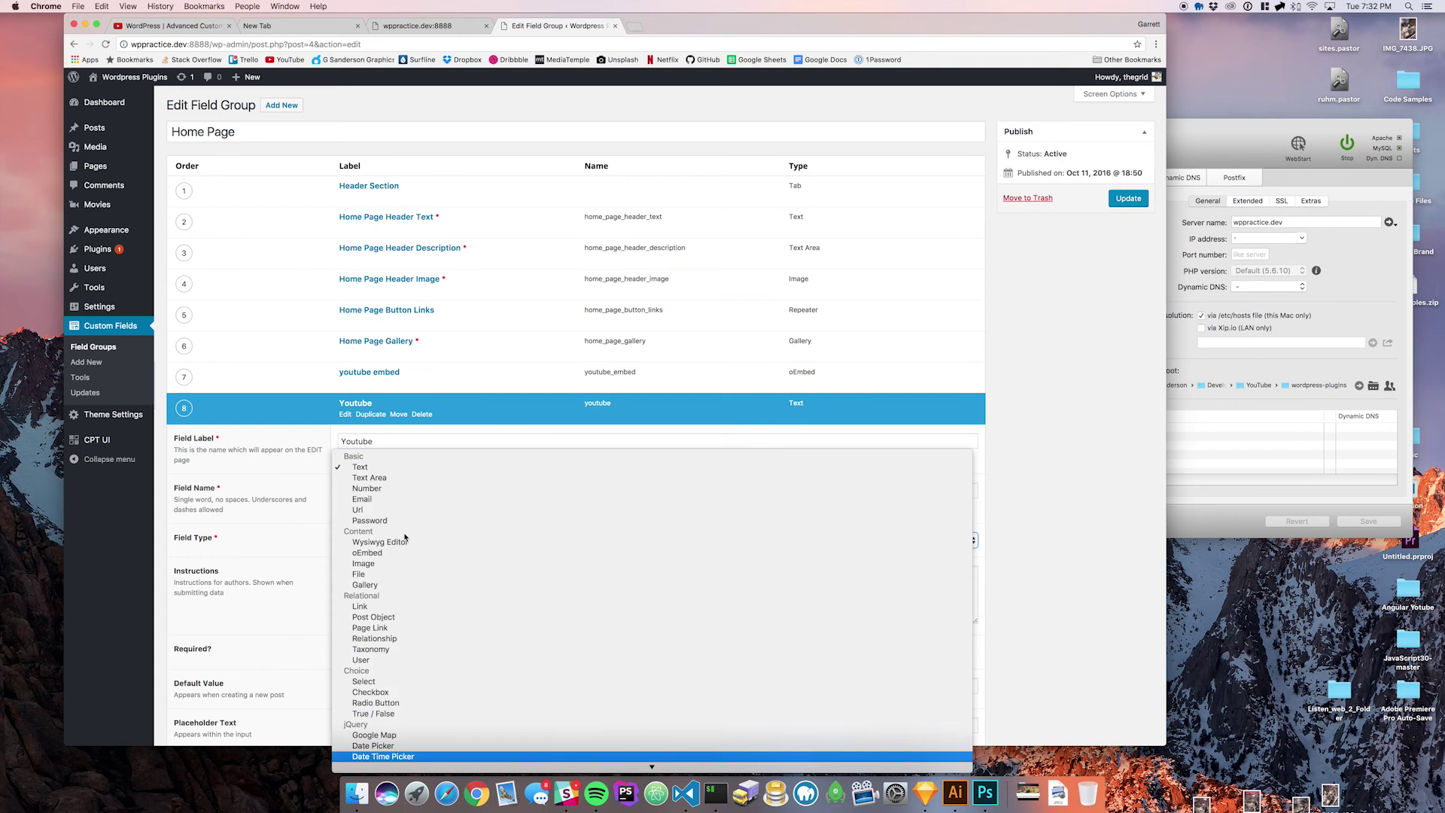
scroll(778, 603, "down", 3)
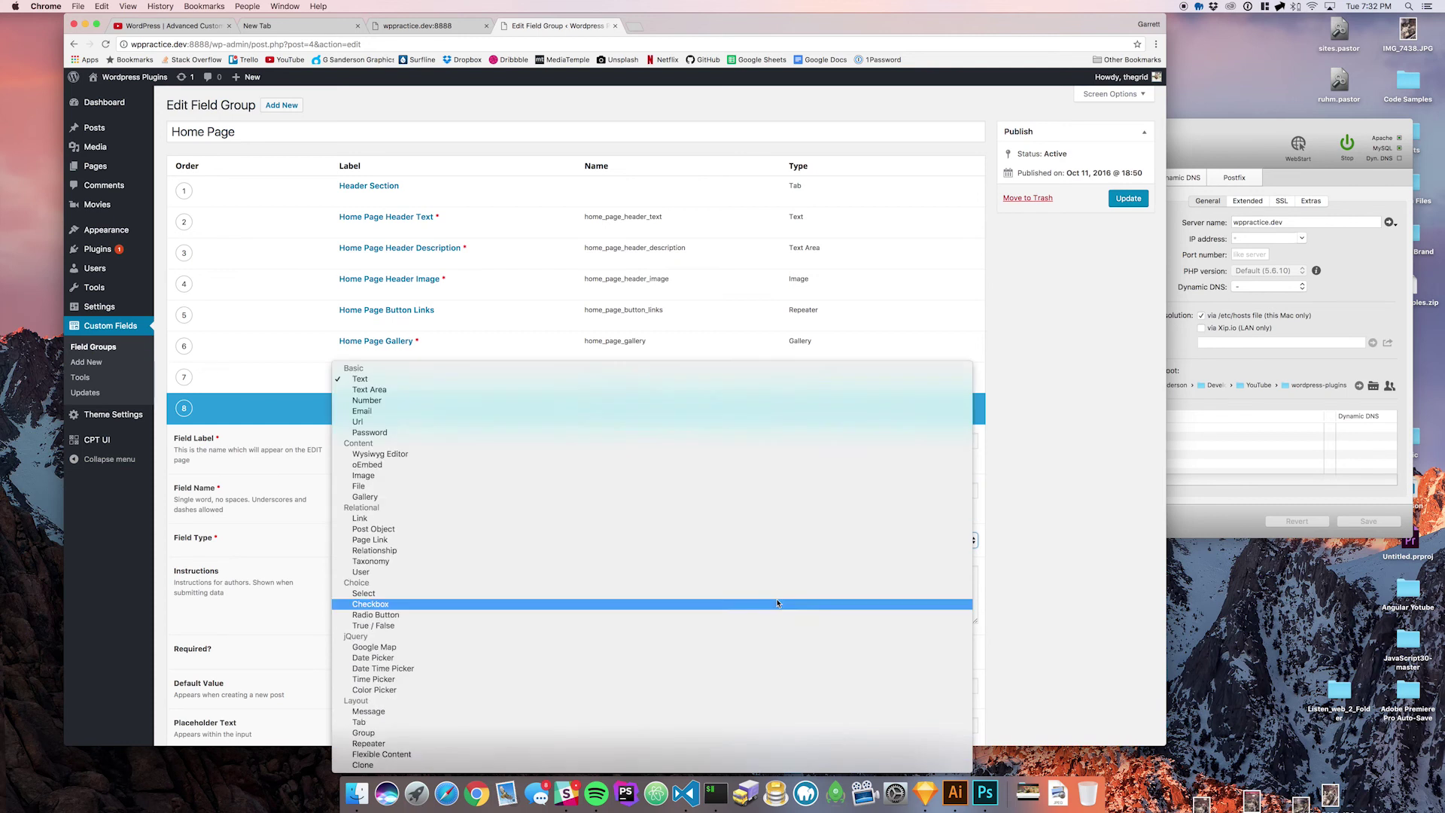
left_click(422, 724)
scroll(308, 493, "down", 2)
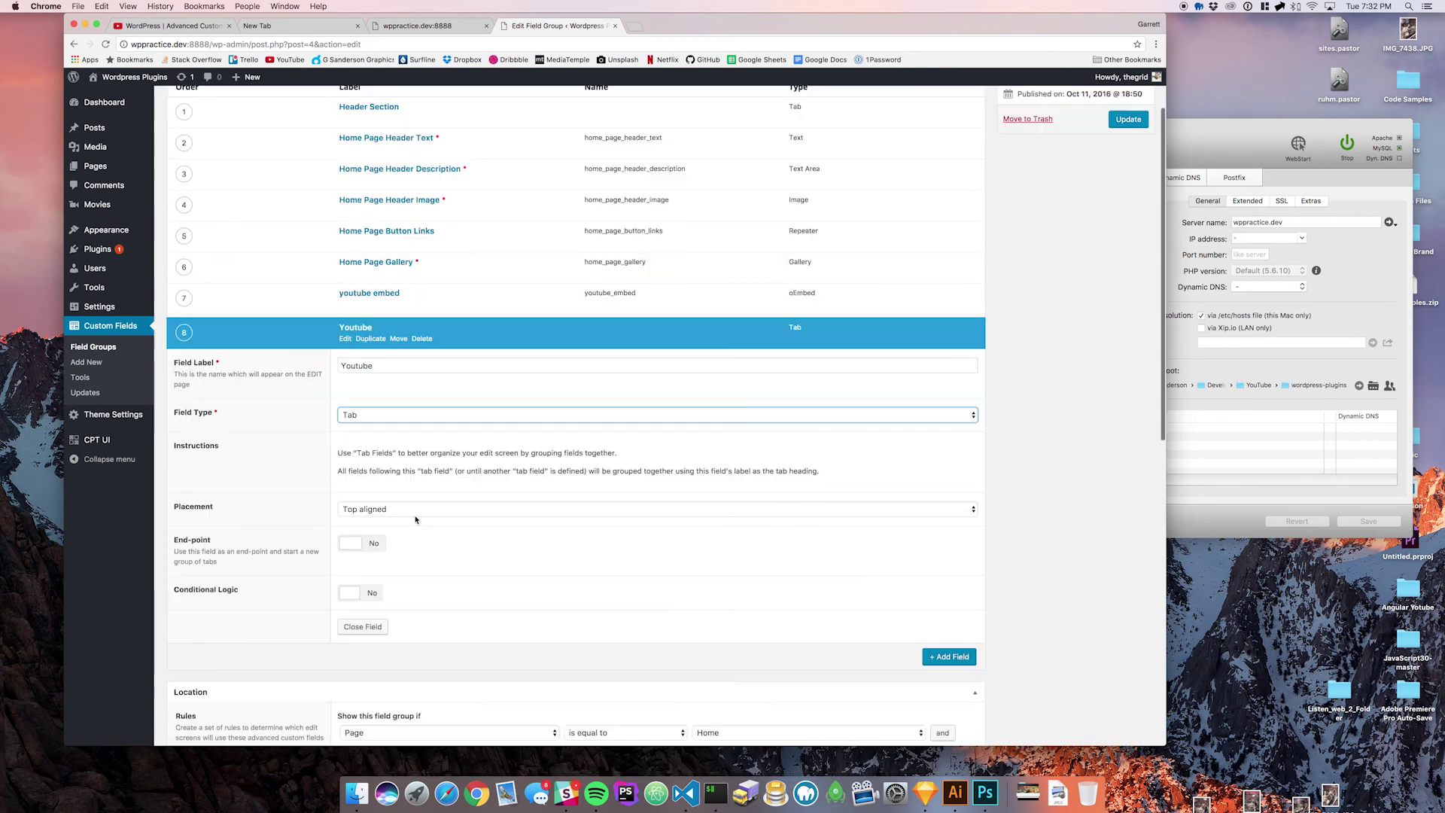
- Collapse the Youtube tab field, move it directly above the youtube embed field, and save the field group
left_click(356, 330)
left_click_drag(184, 332, 284, 323)
scroll(284, 323, "up", 2)
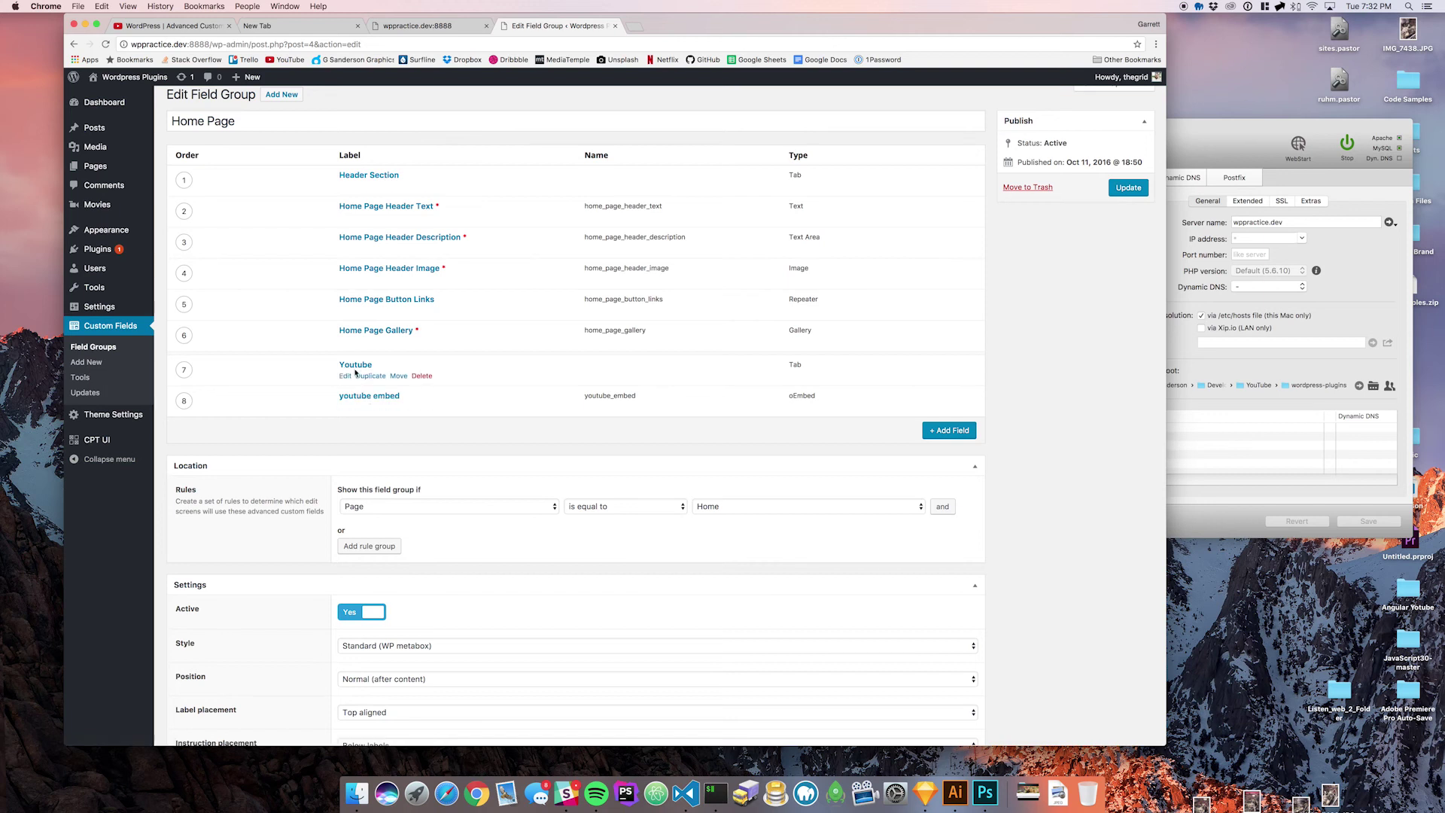
left_click(1131, 190)
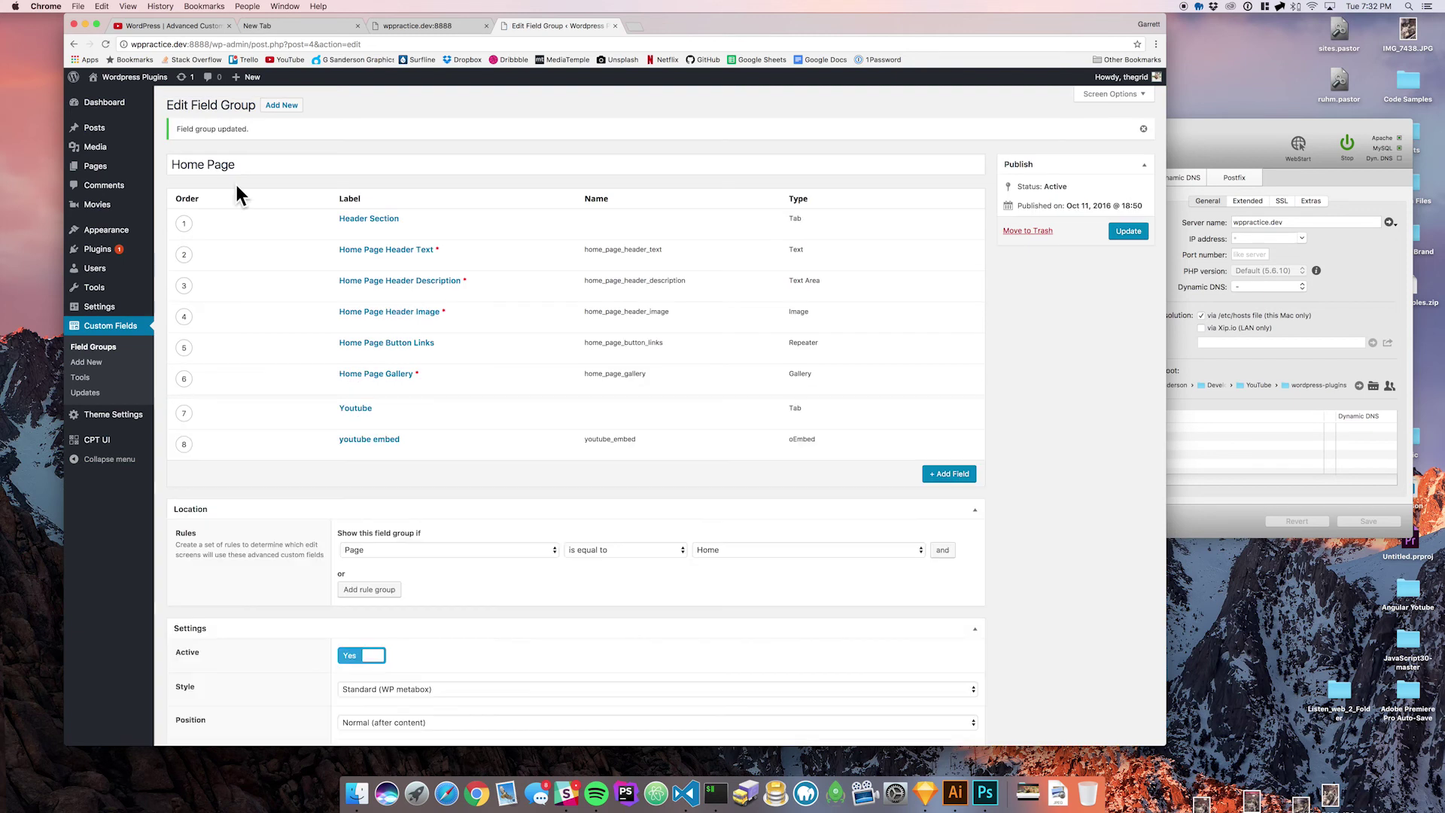
- Open the Home page for editing and view the fields under its Youtube and Header Section tabs
left_click(188, 168)
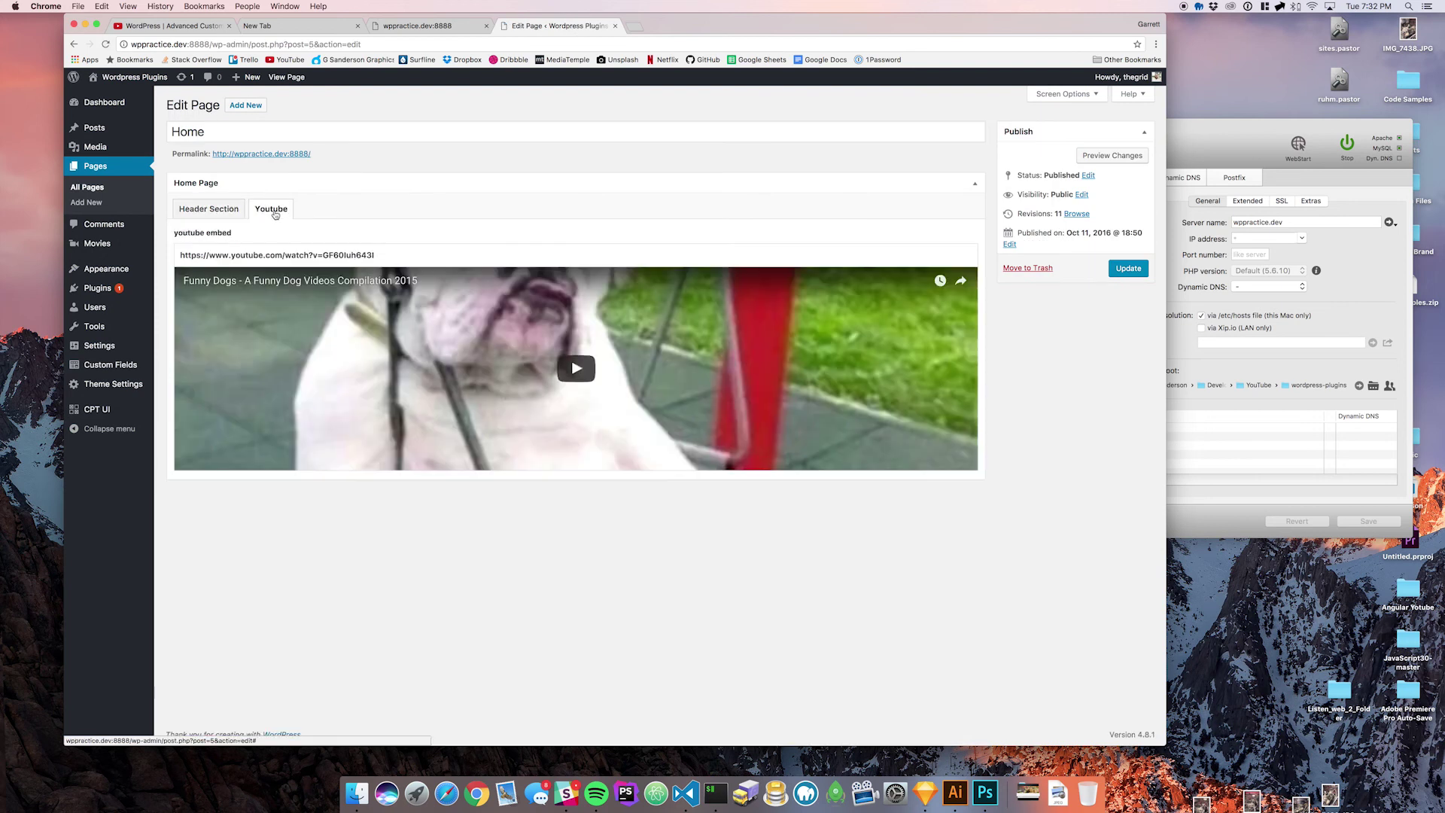
left_click(274, 212)
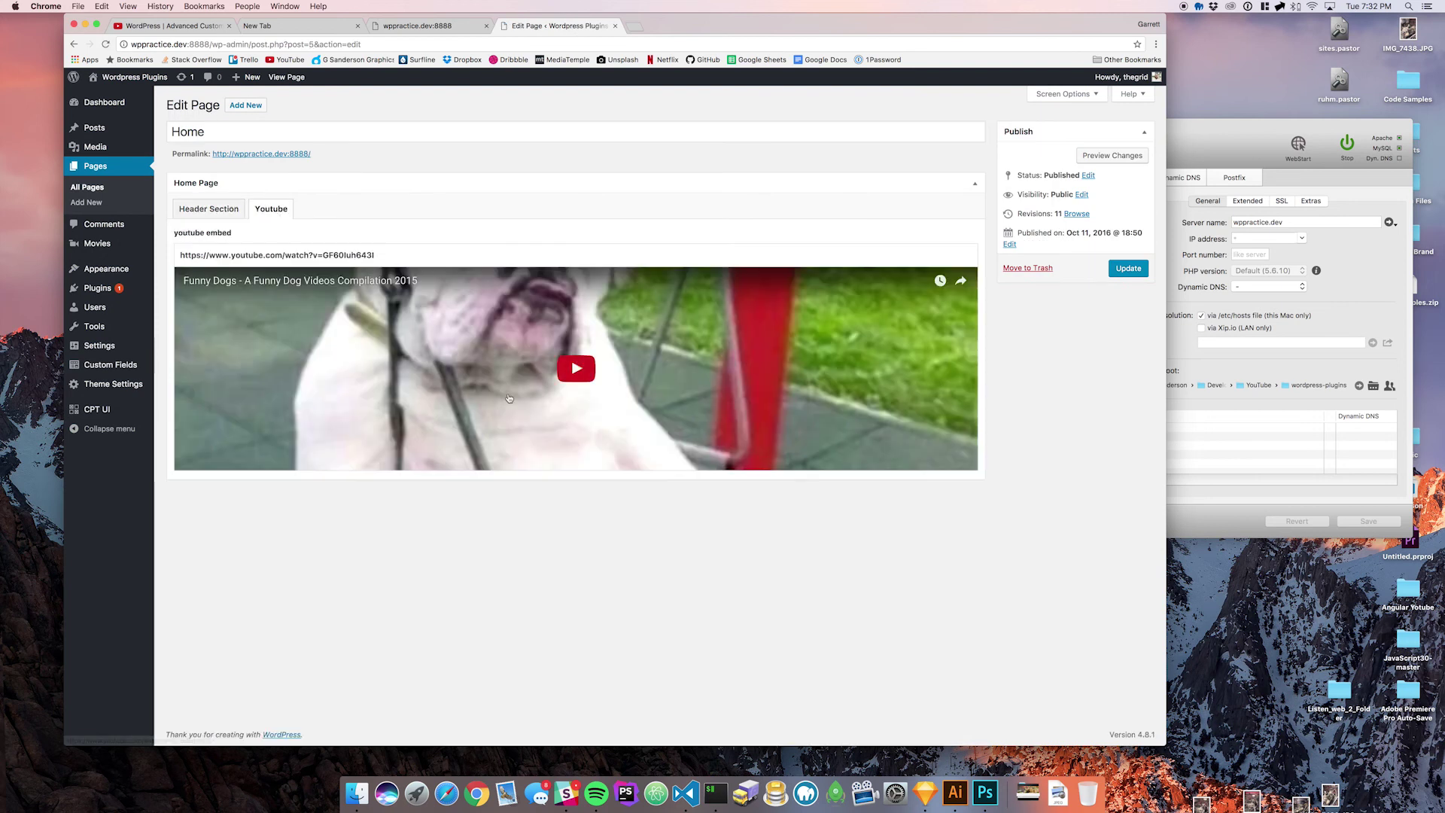
left_click(244, 213)
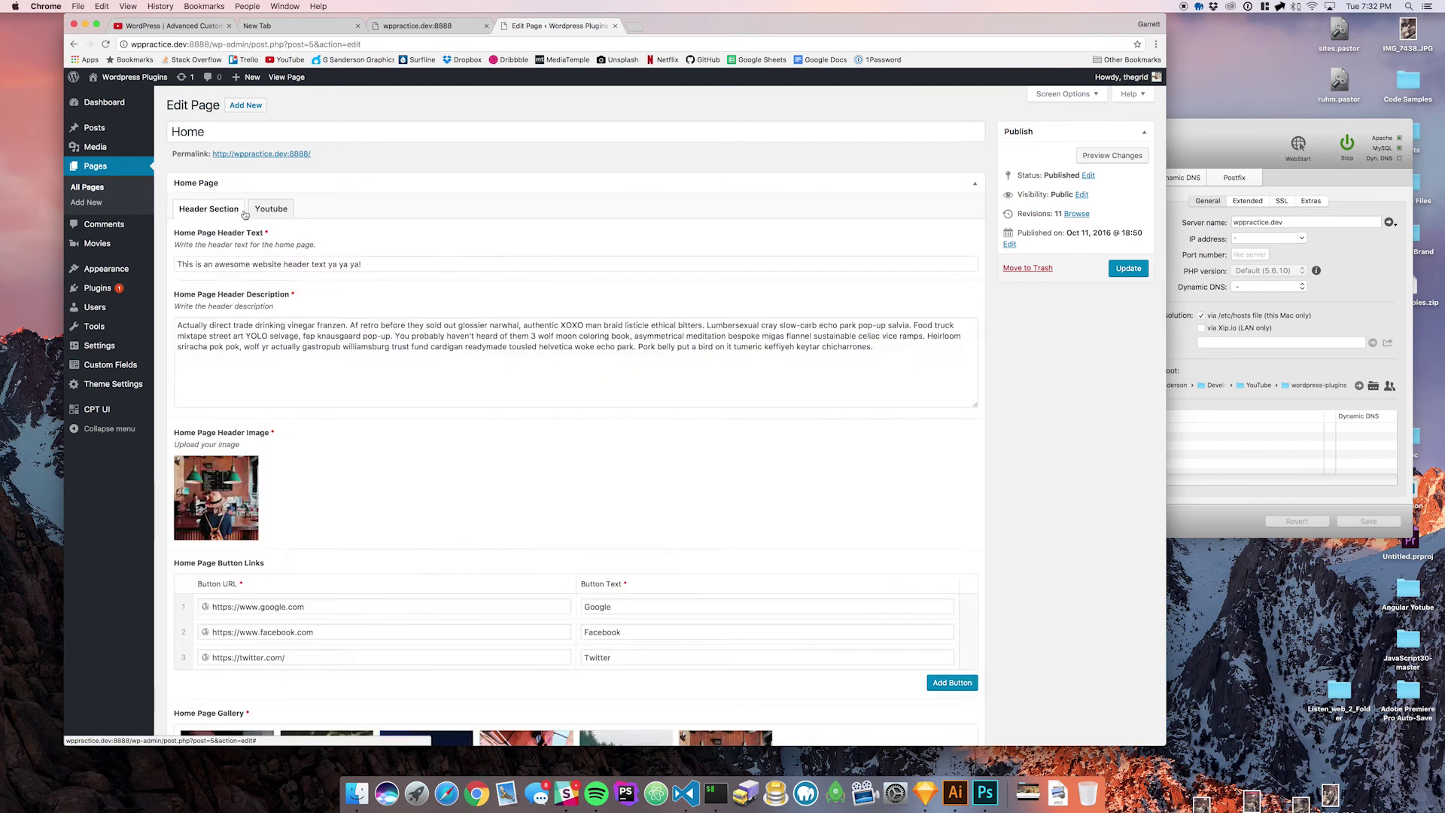
- Compare the fields under the Header Section and Youtube tabs on the Home page's edit screen
left_click(269, 211)
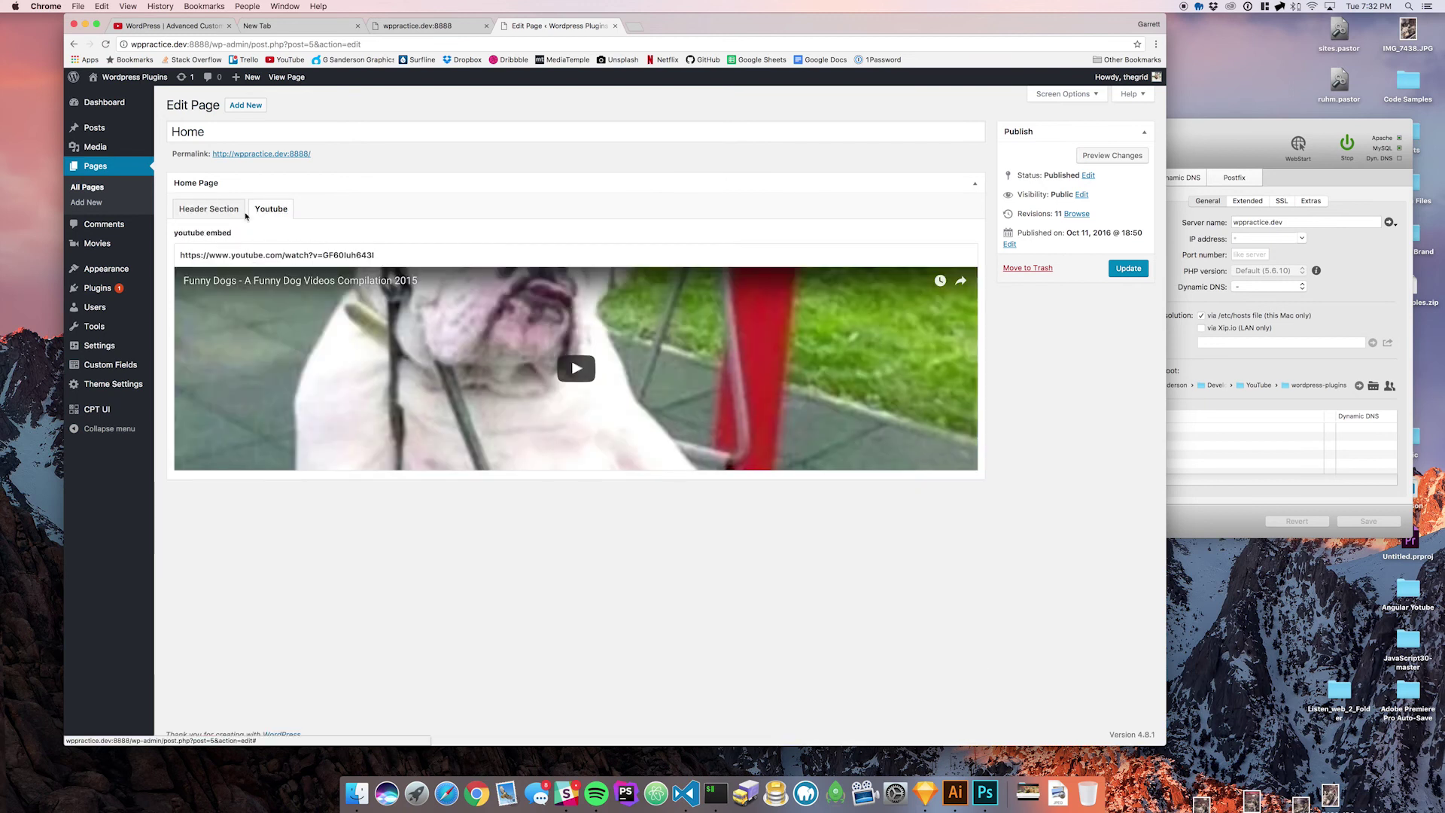
left_click(246, 215)
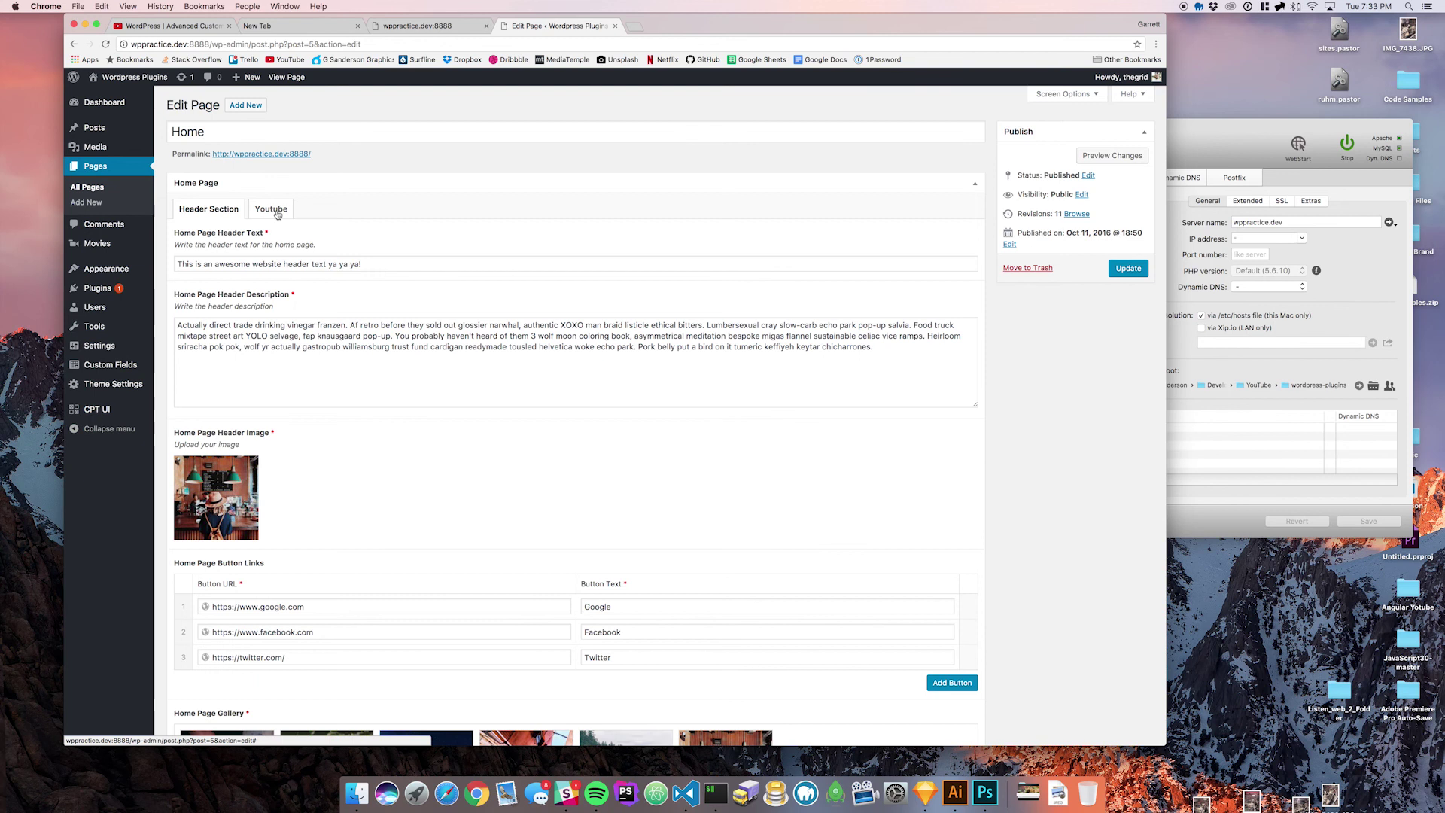
left_click(278, 214)
left_click(195, 215)
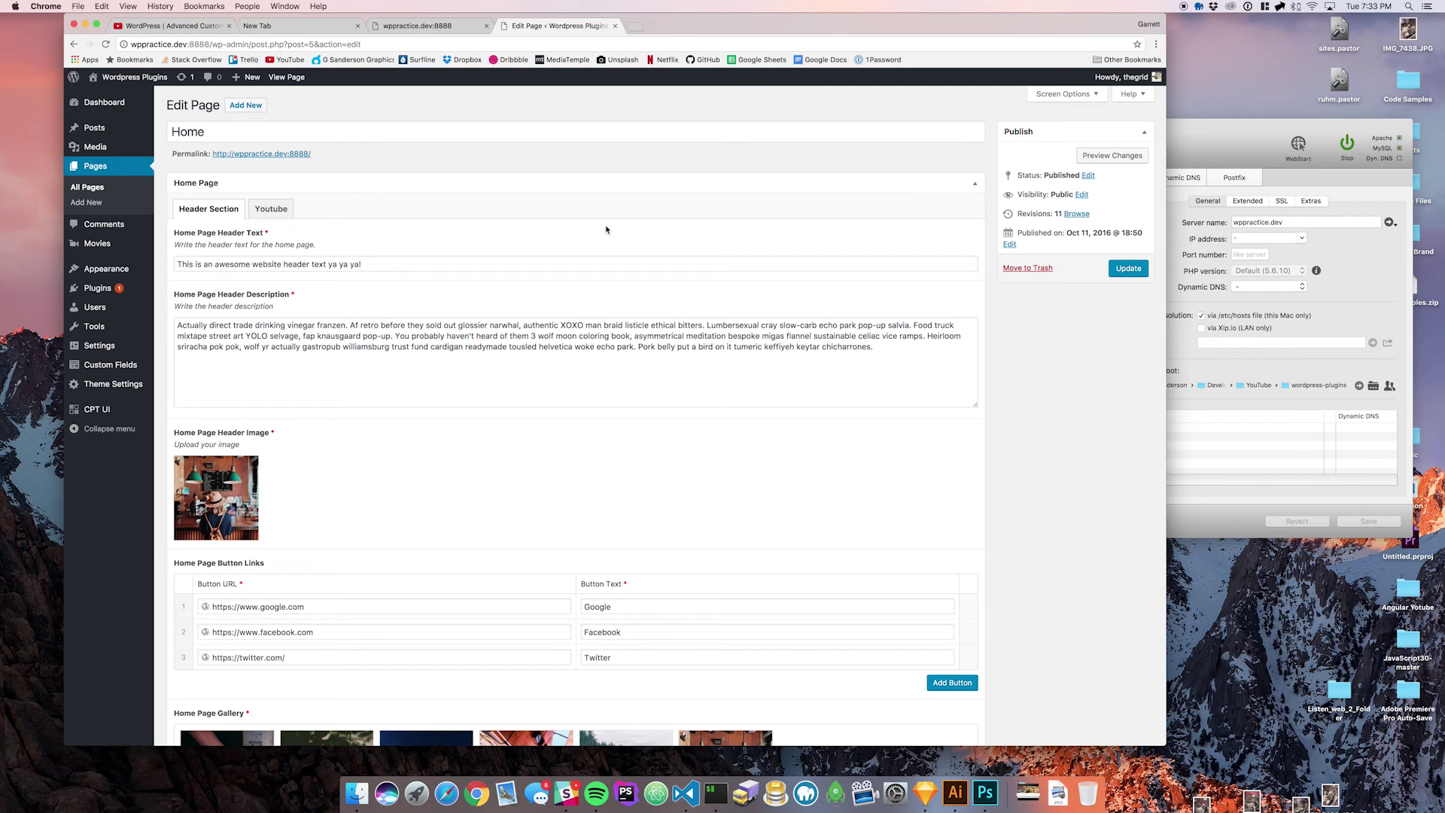
left_click(271, 210)
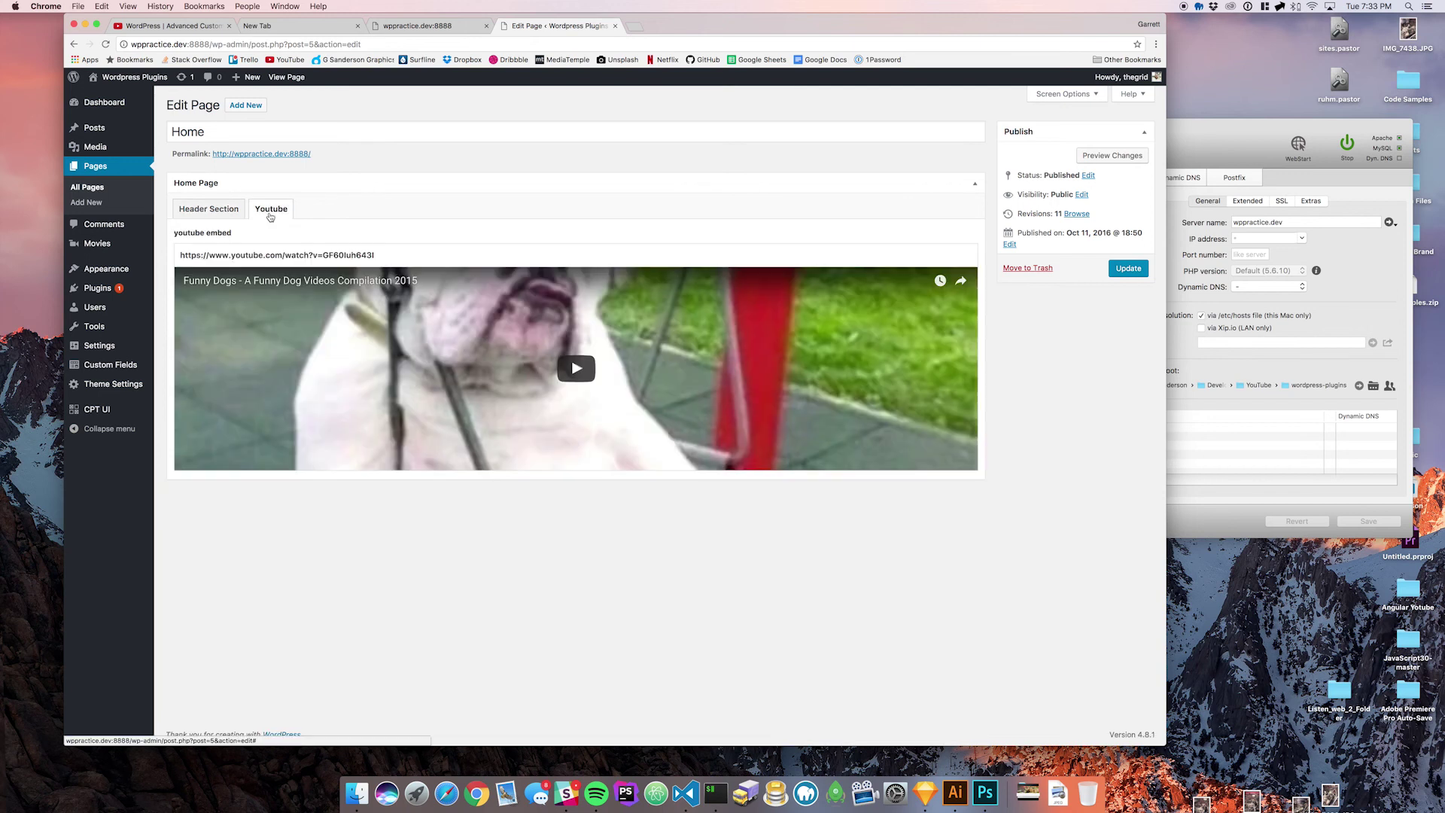
left_click(235, 216)
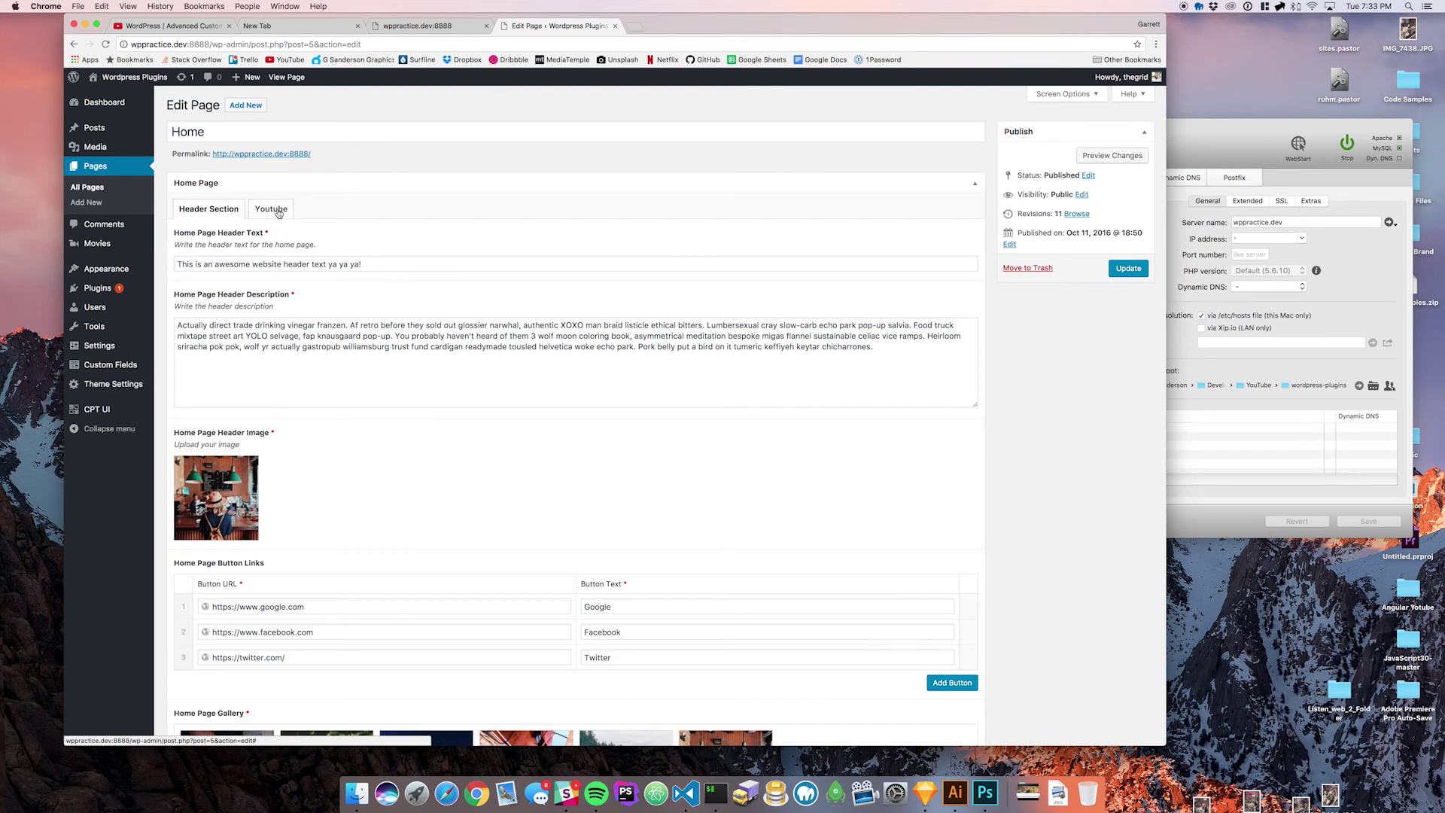
left_click(278, 214)
left_click(237, 214)
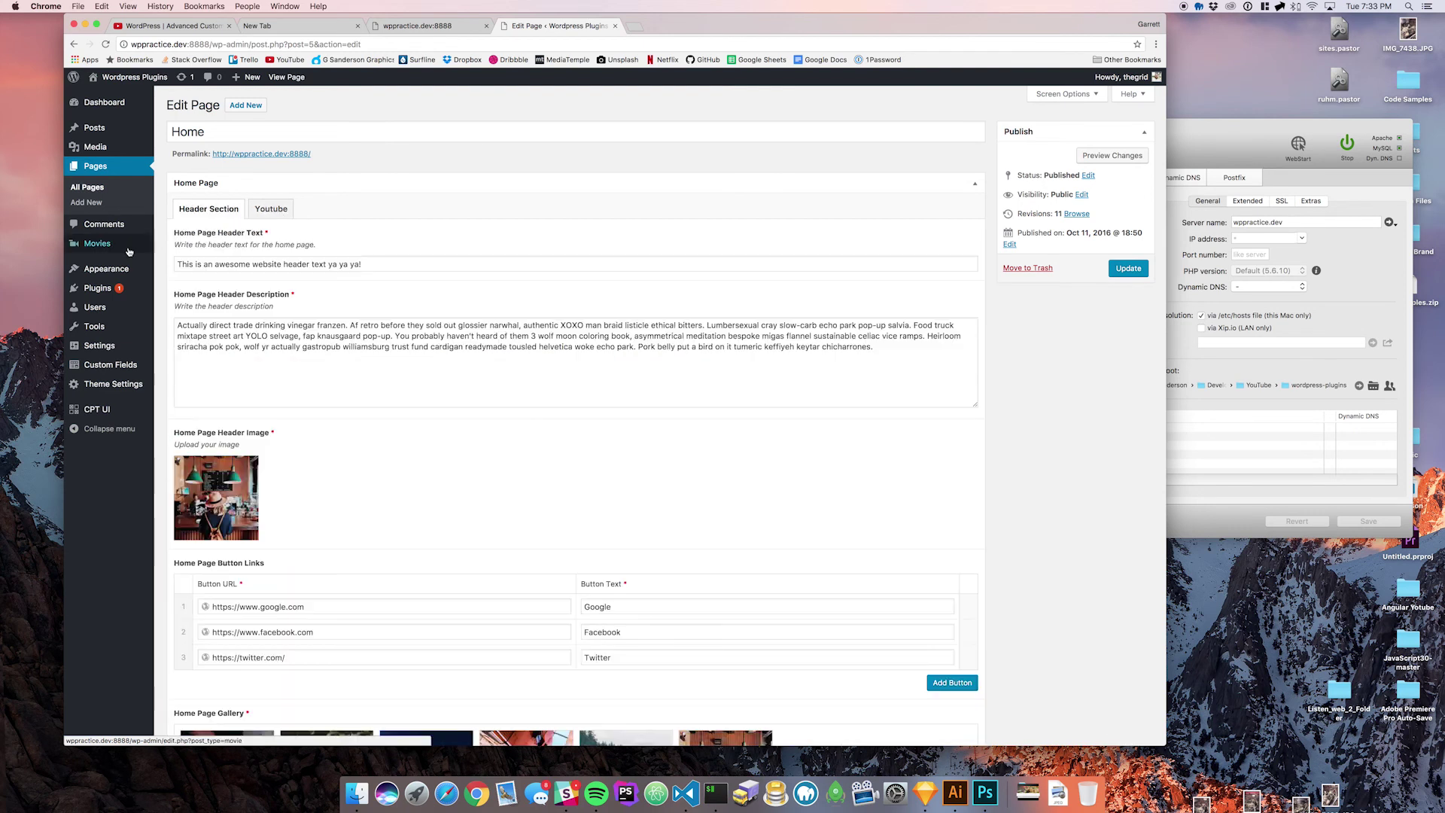
- Open the Home Page field group and expand the settings of its Youtube tab field
mouse_move(133, 304)
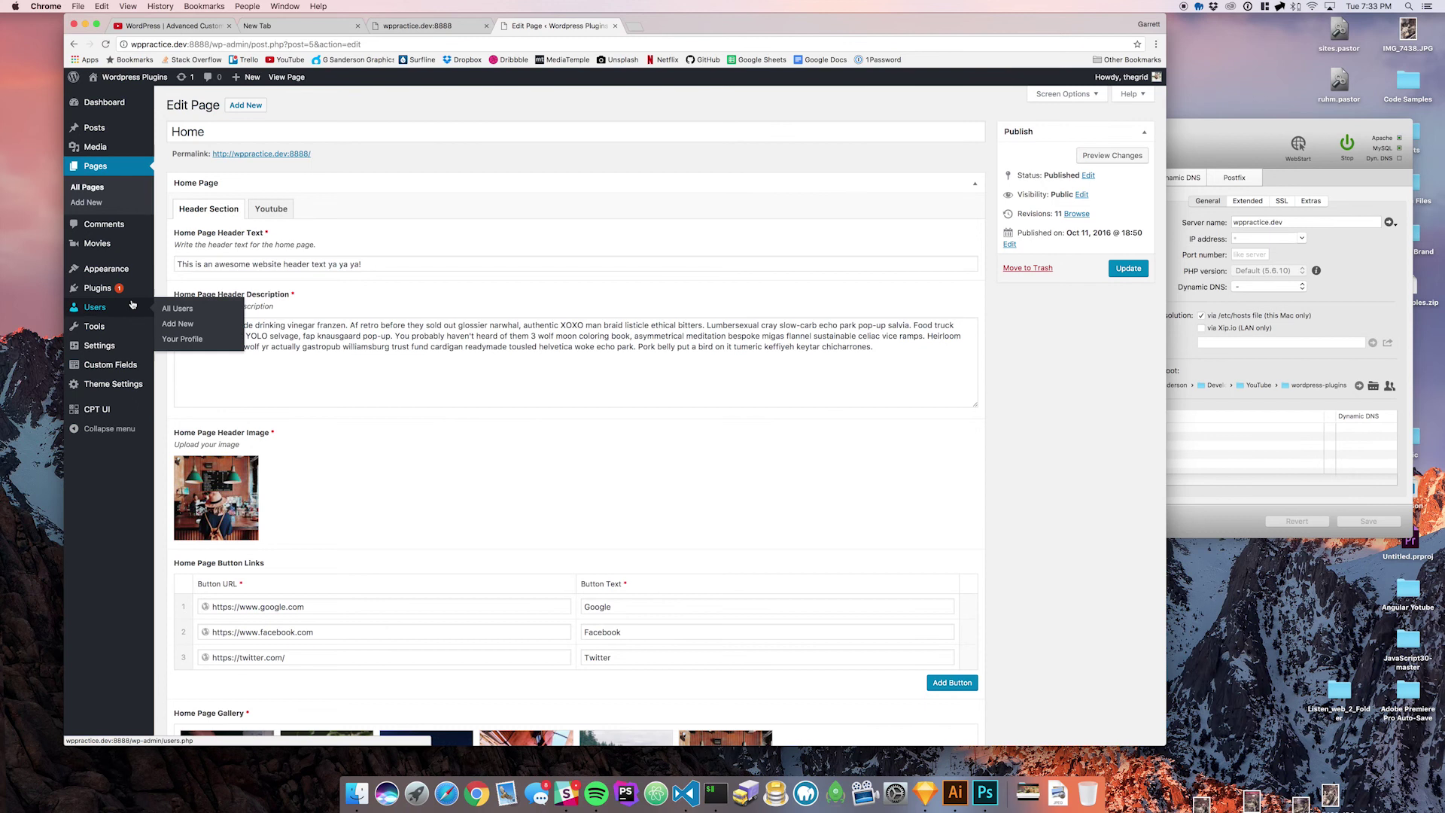
left_click(129, 367)
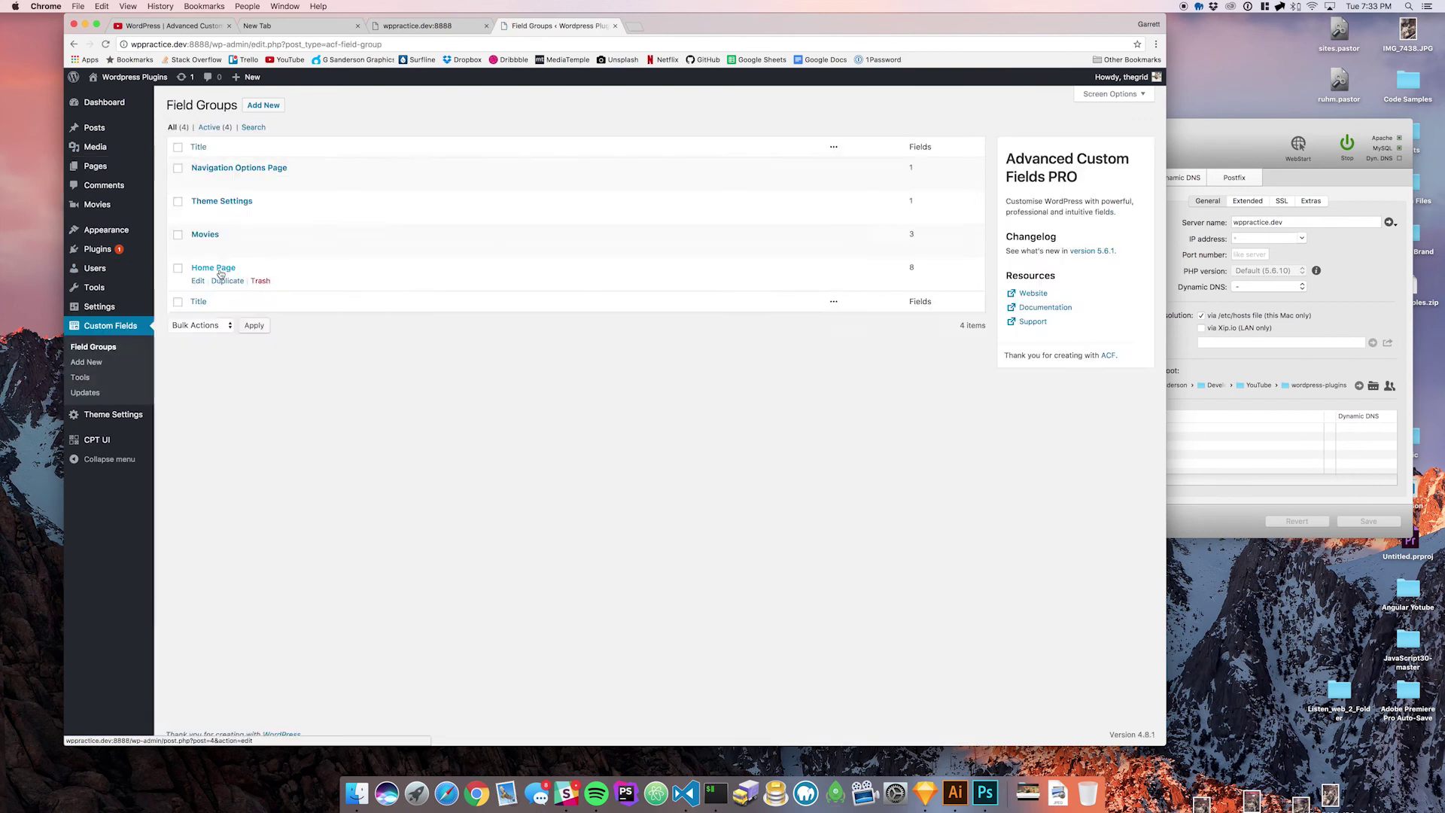
left_click(221, 272)
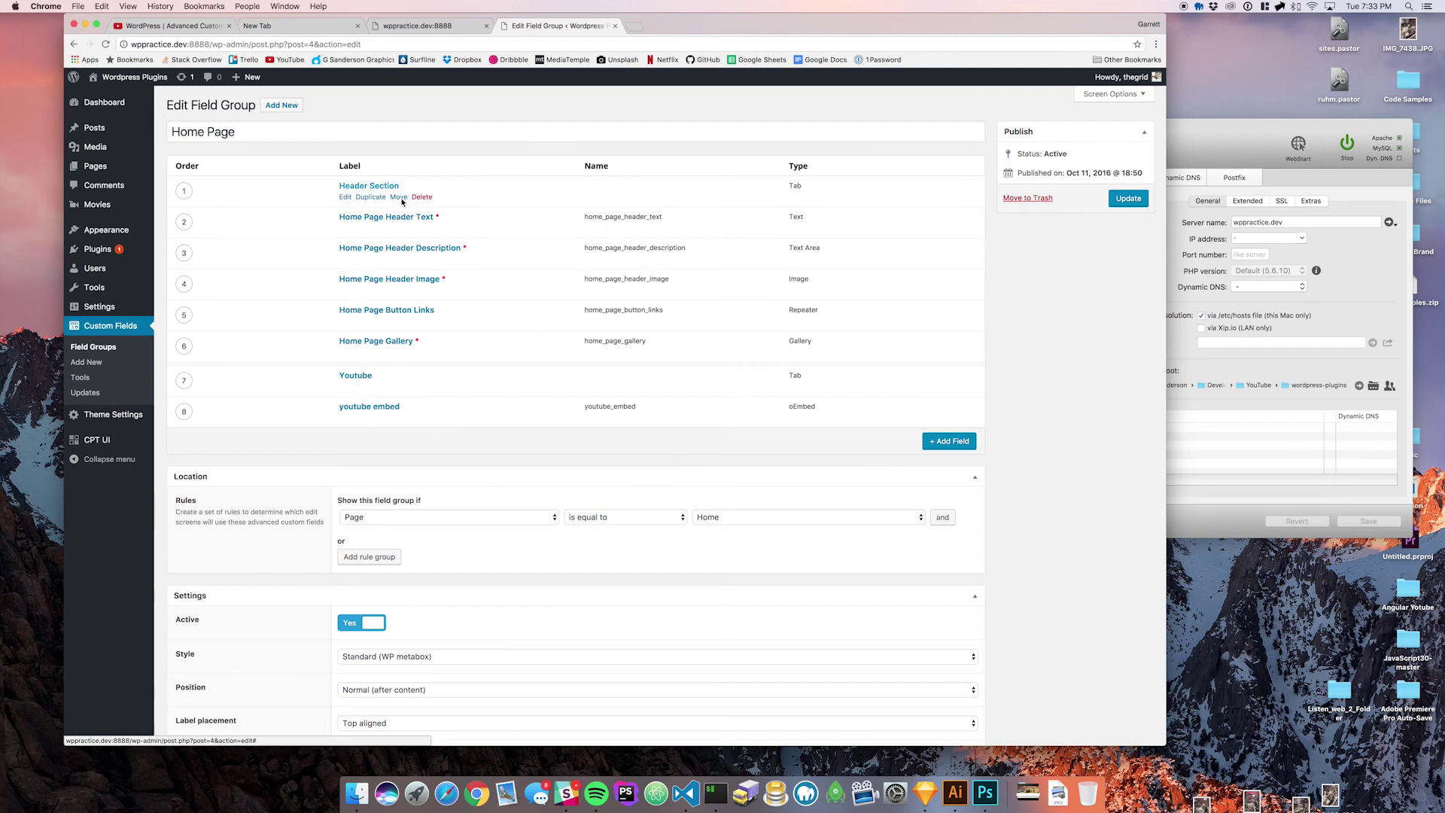
scroll(439, 408, "down", 1)
left_click(355, 355)
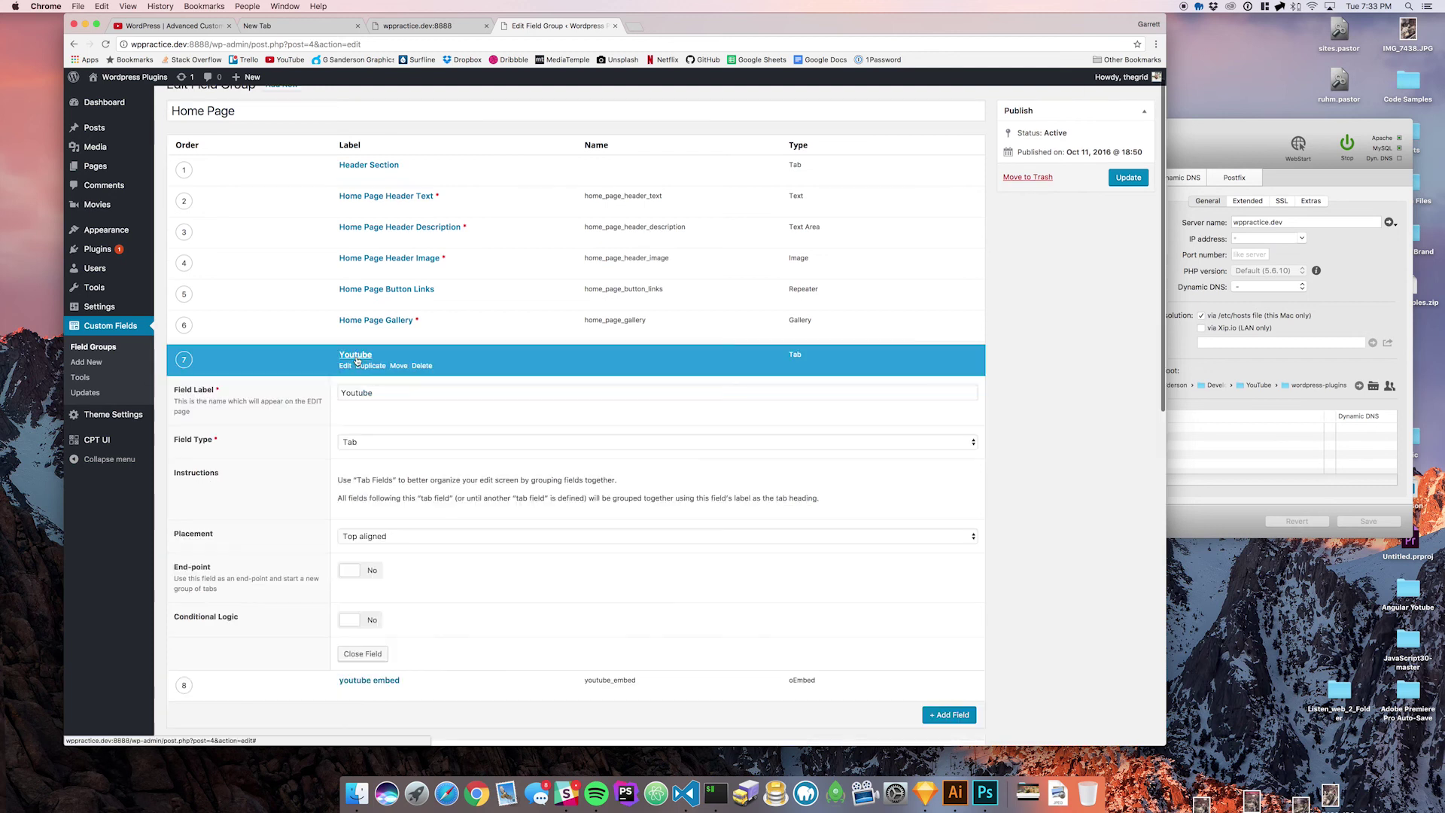
- Turn on End-point for the Youtube tab field and save the field group
scroll(419, 463, "down", 4)
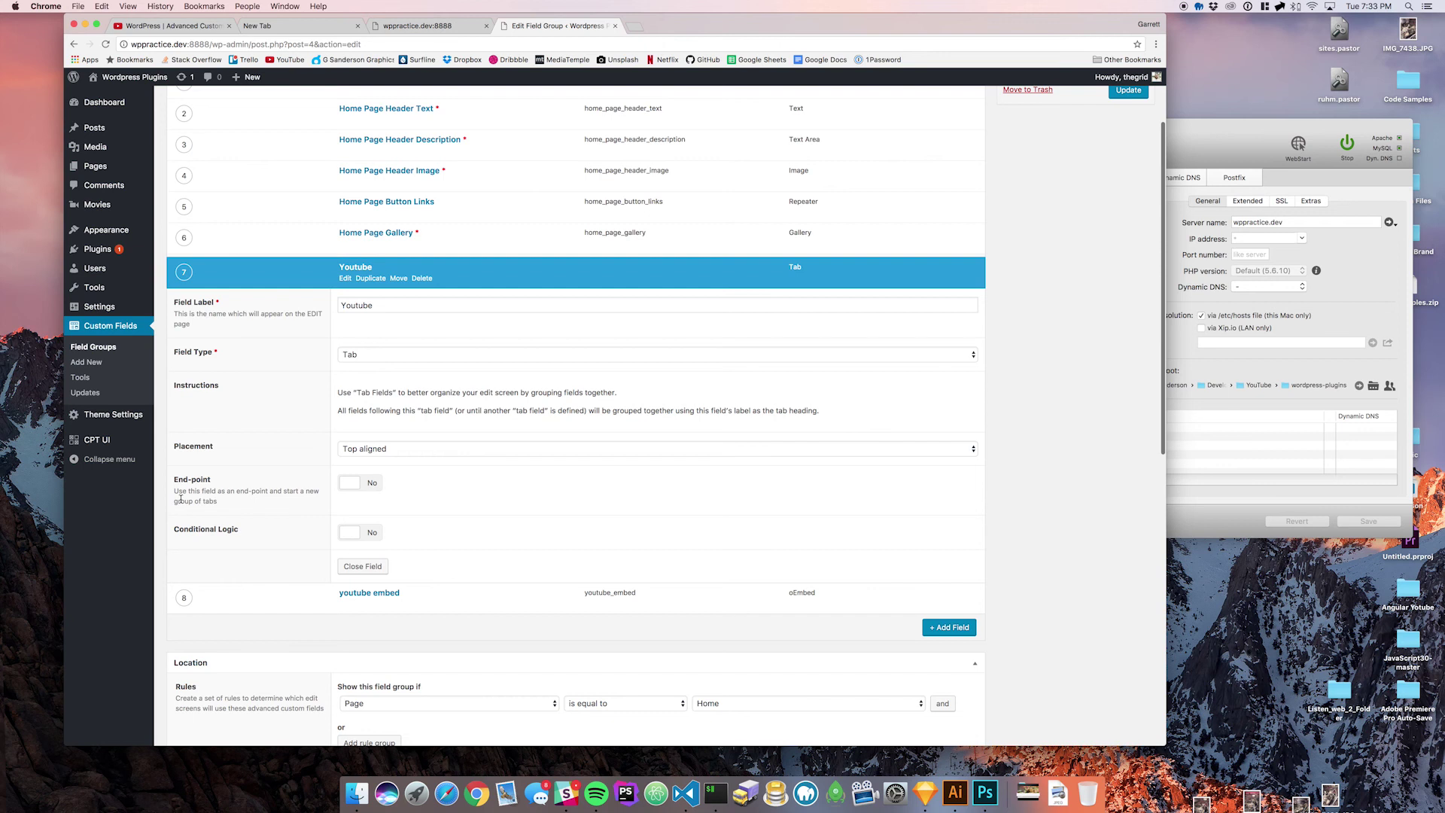
left_click(352, 486)
left_click_drag(181, 491, 272, 487)
double_click(259, 491)
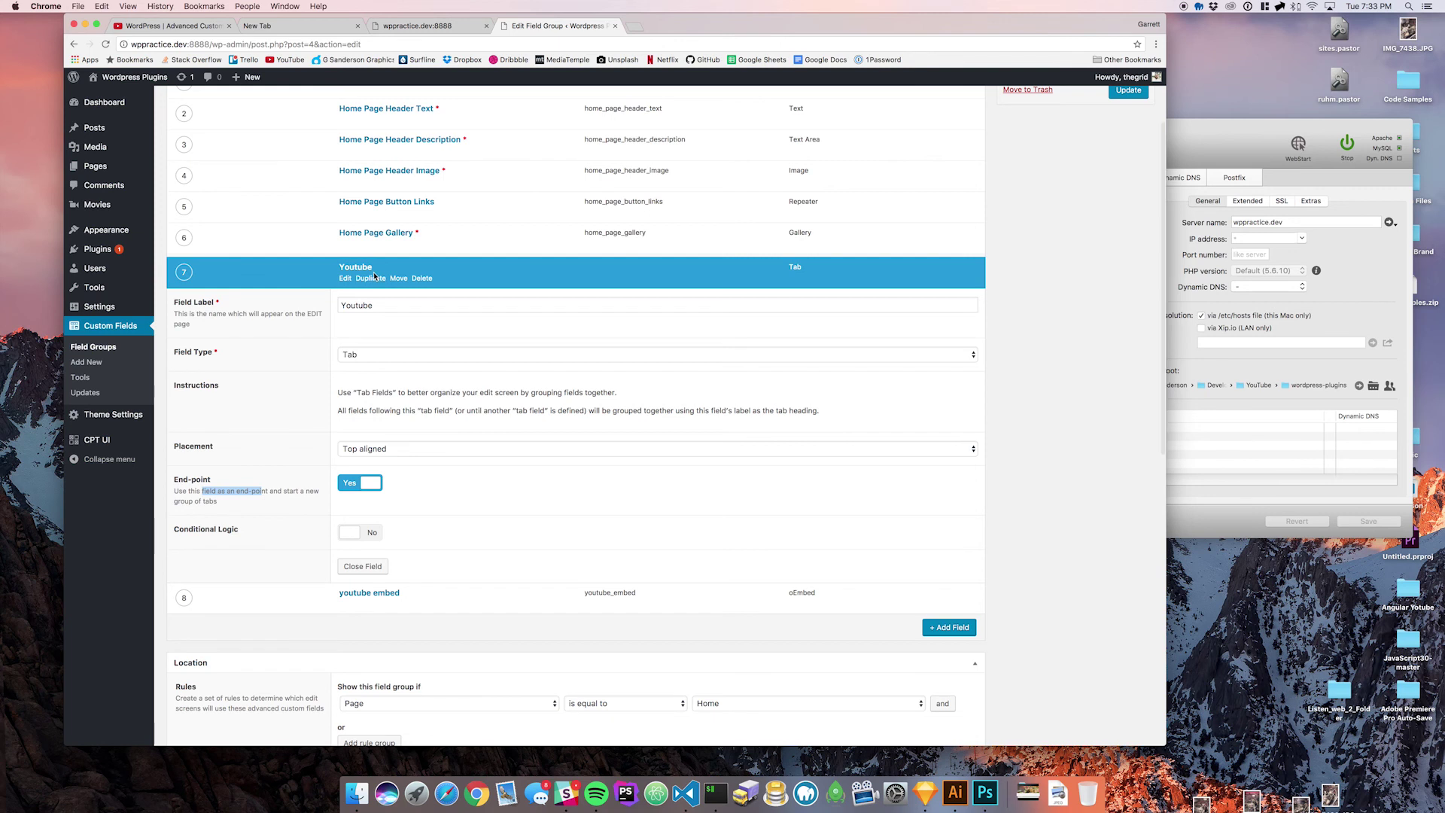
scroll(374, 276, "up", 3)
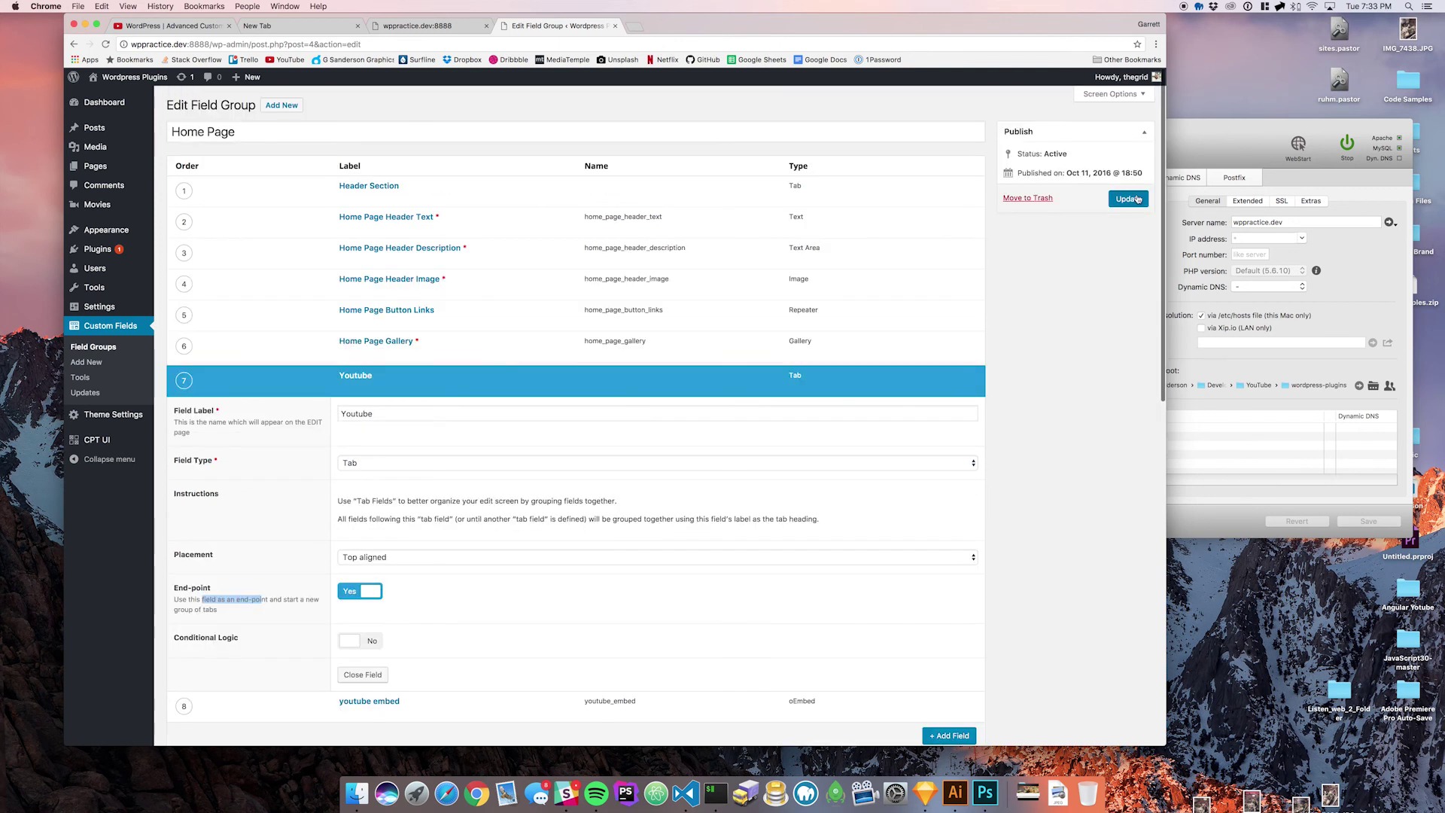
left_click(1130, 199)
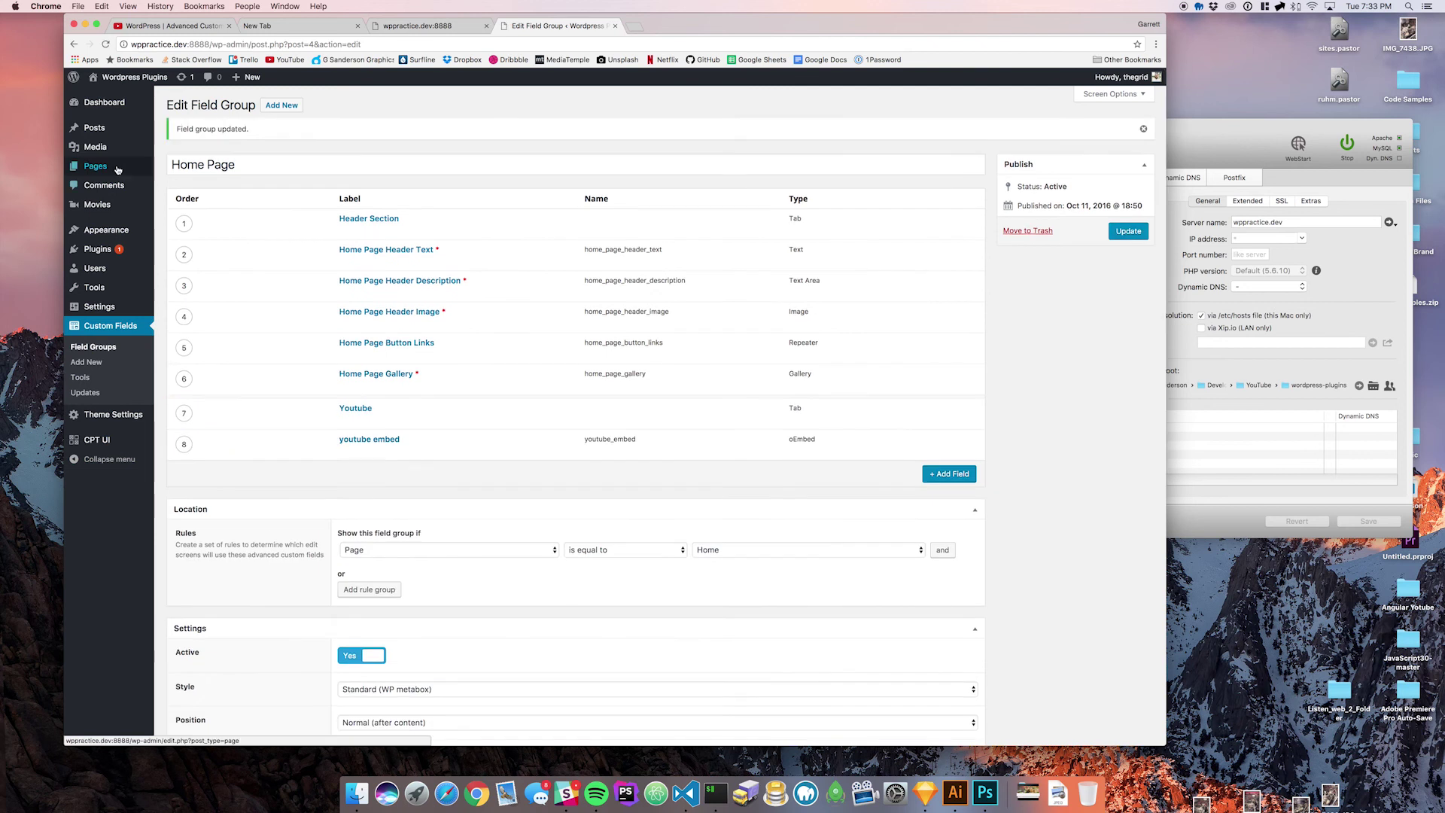
- Open the Home page for editing and examine how the Header Section and Youtube tab groups are laid out
left_click(118, 170)
left_click(205, 185)
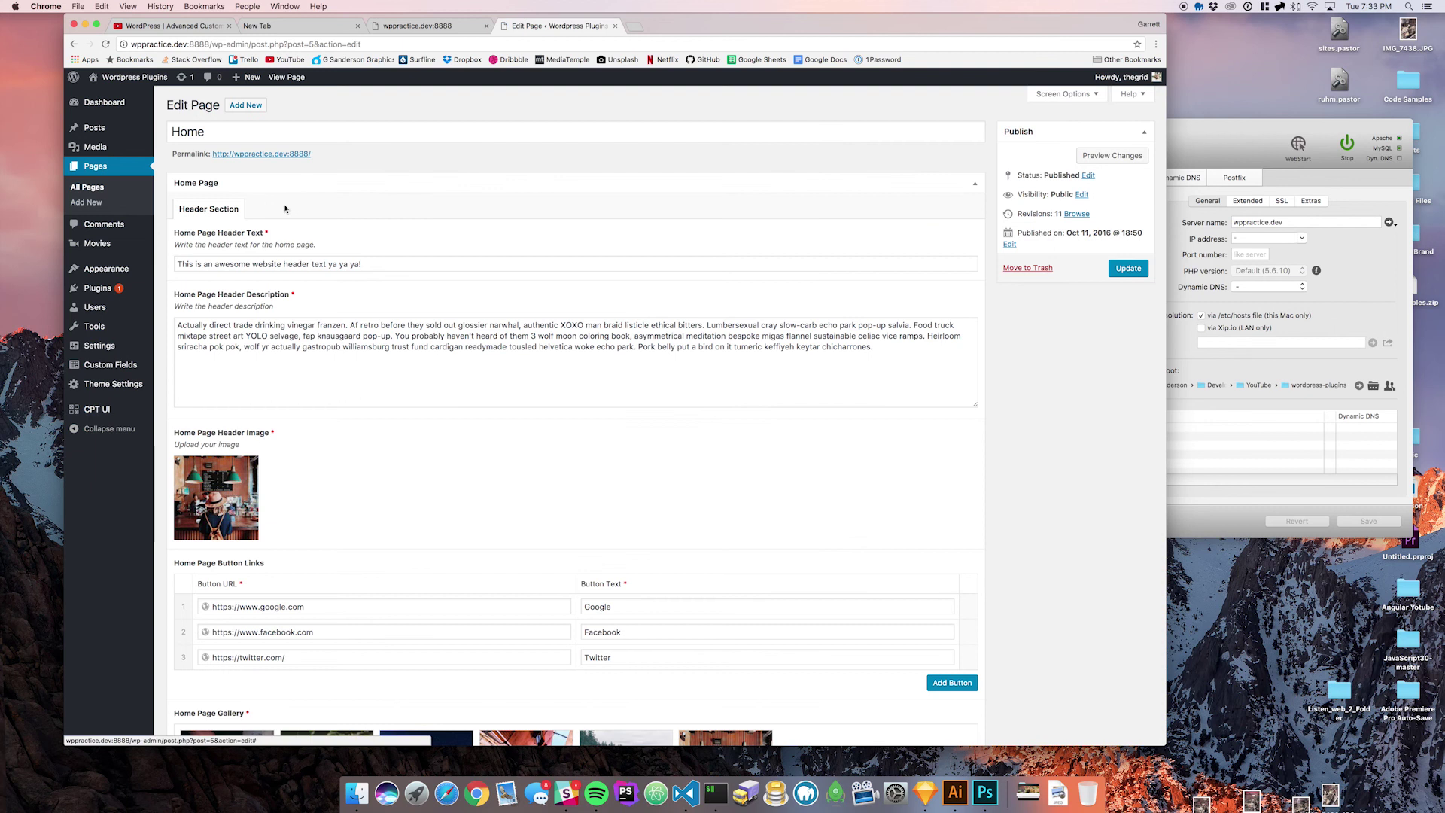
scroll(285, 208, "down", 5)
scroll(285, 208, "down", 2)
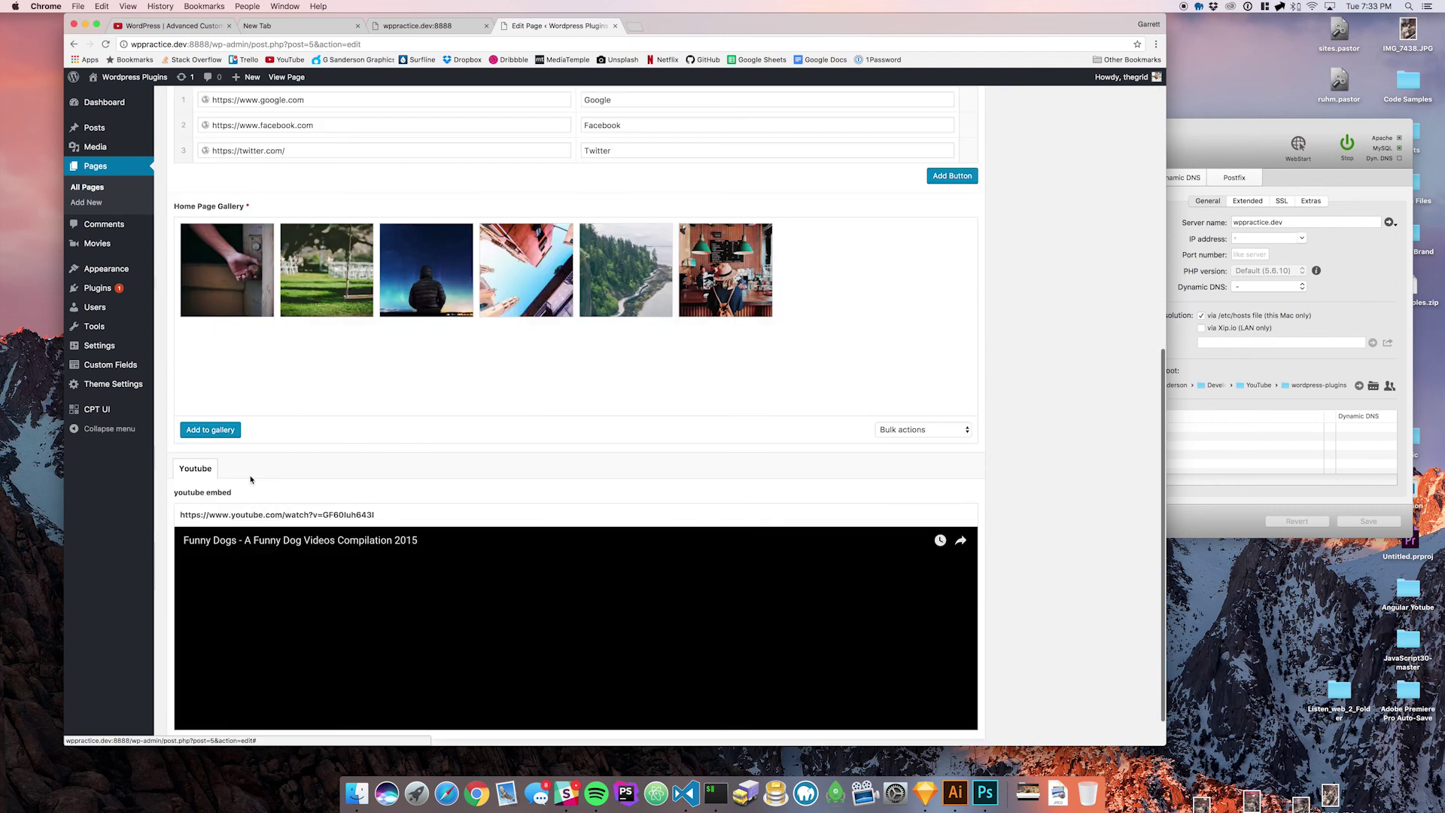
scroll(213, 541, "up", 1)
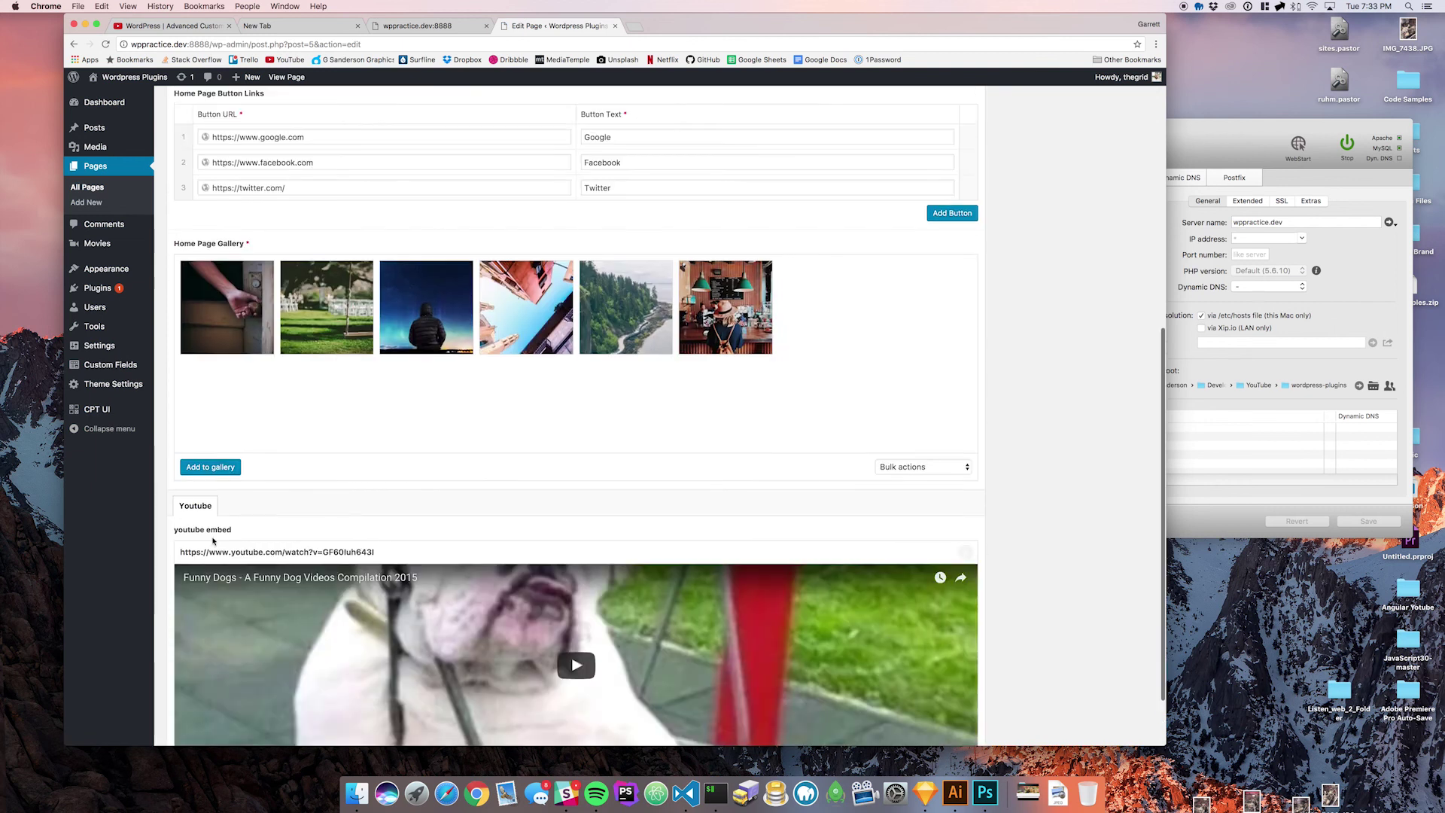
scroll(213, 541, "up", 4)
left_click(119, 169)
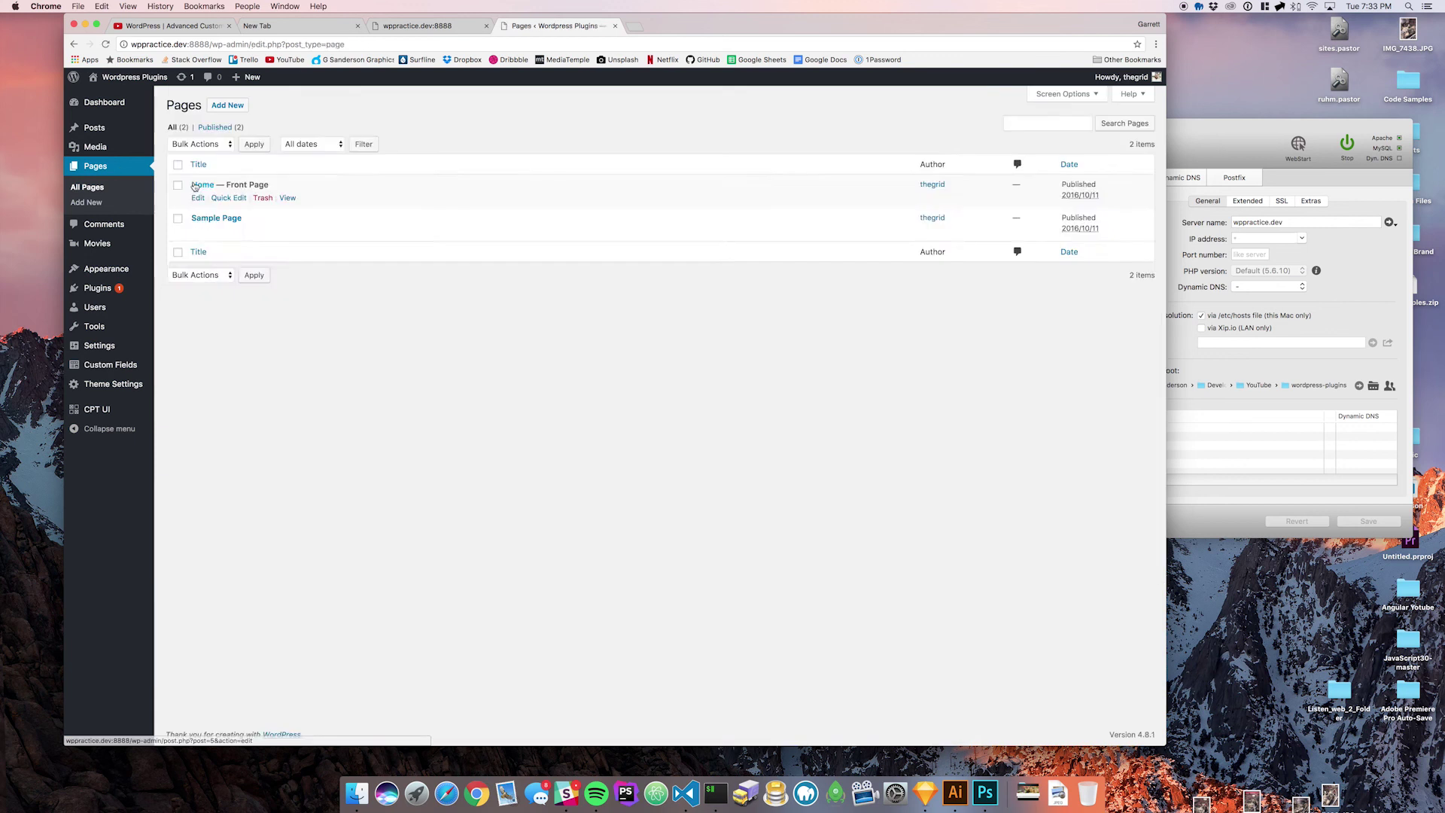
left_click(199, 275)
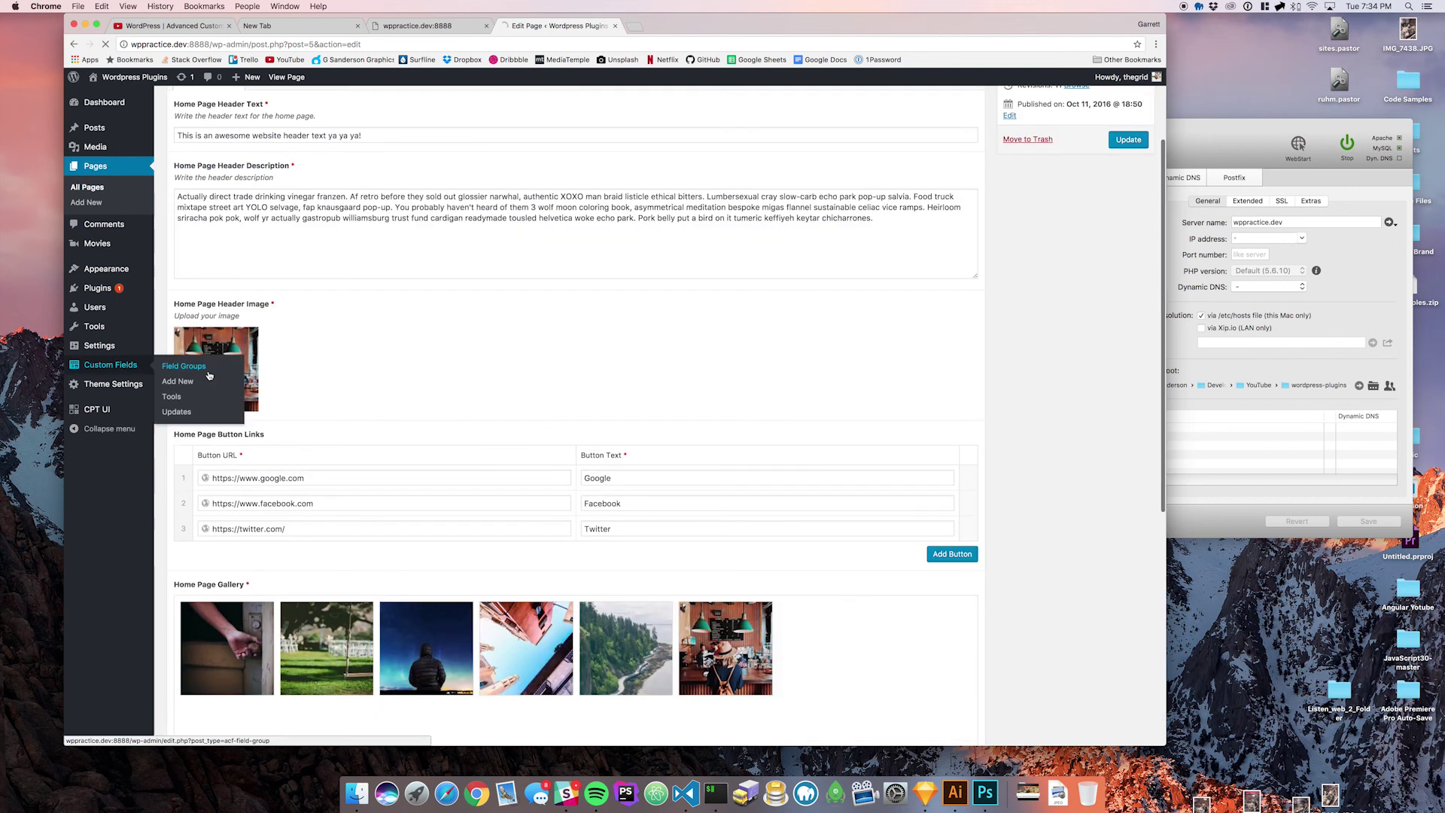
- Add a field labelled "Images" with the type Tab to the Home Page field group and collapse it
left_click(143, 365)
double_click(214, 267)
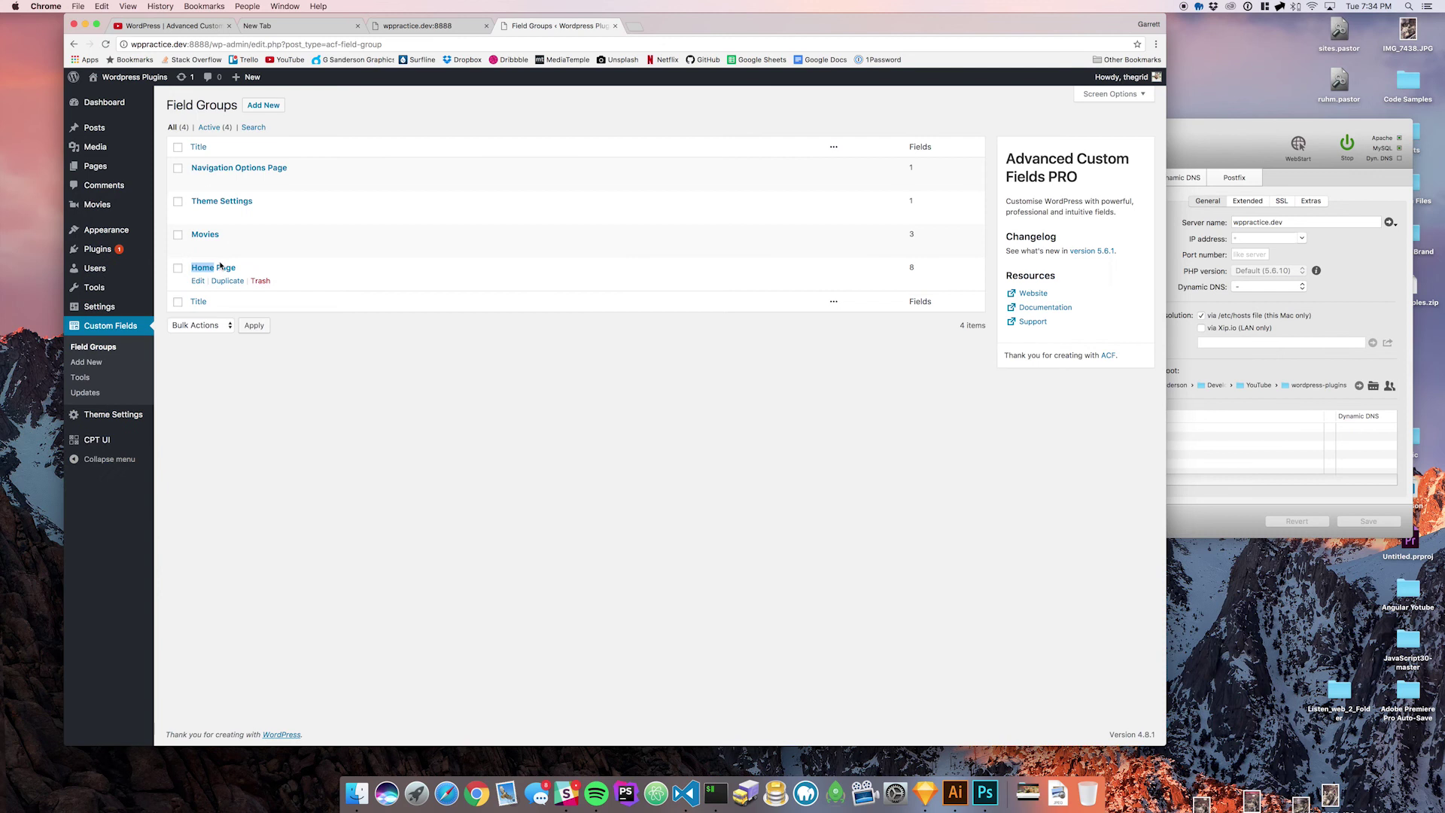
left_click(223, 267)
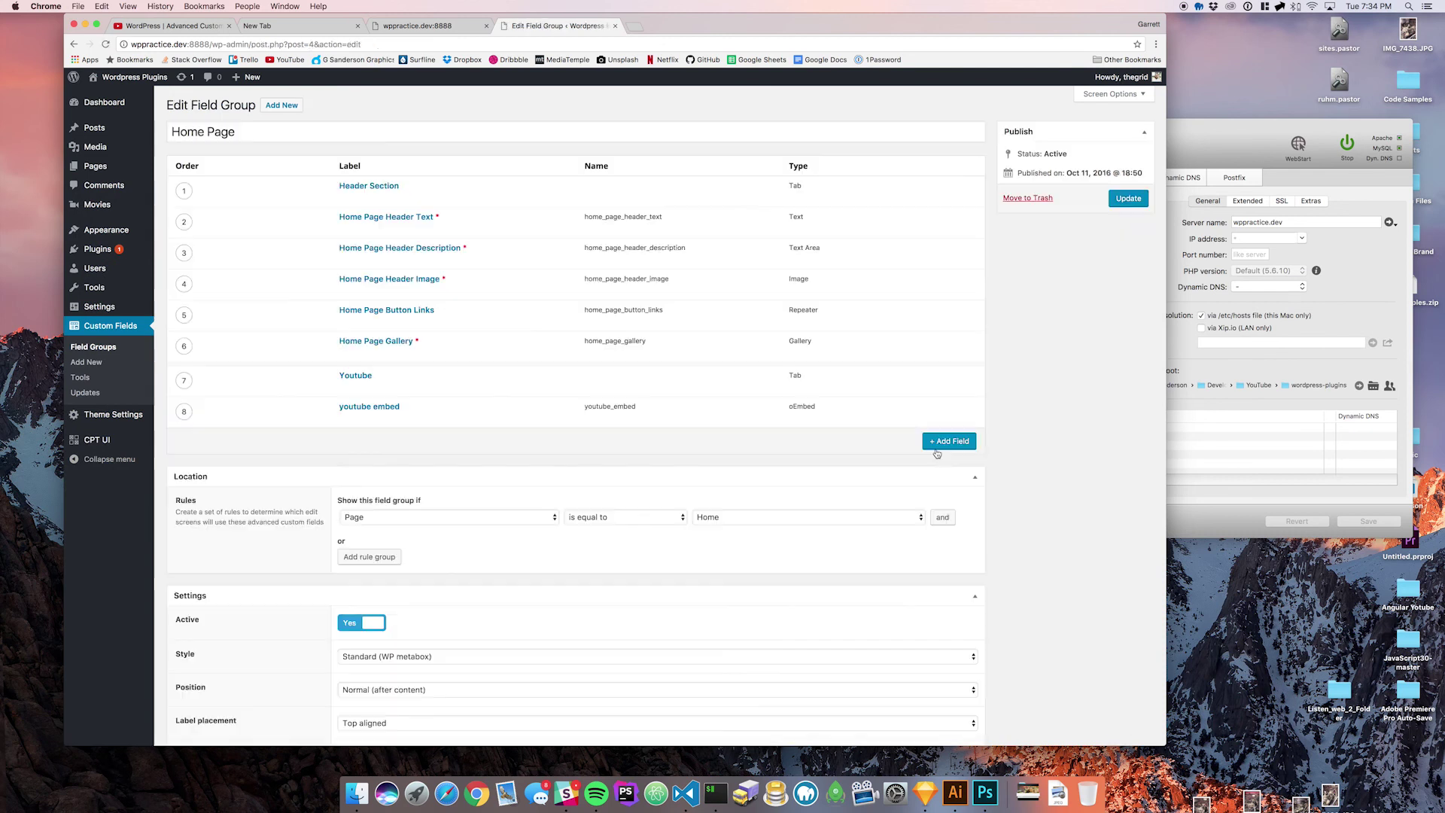
left_click(949, 442)
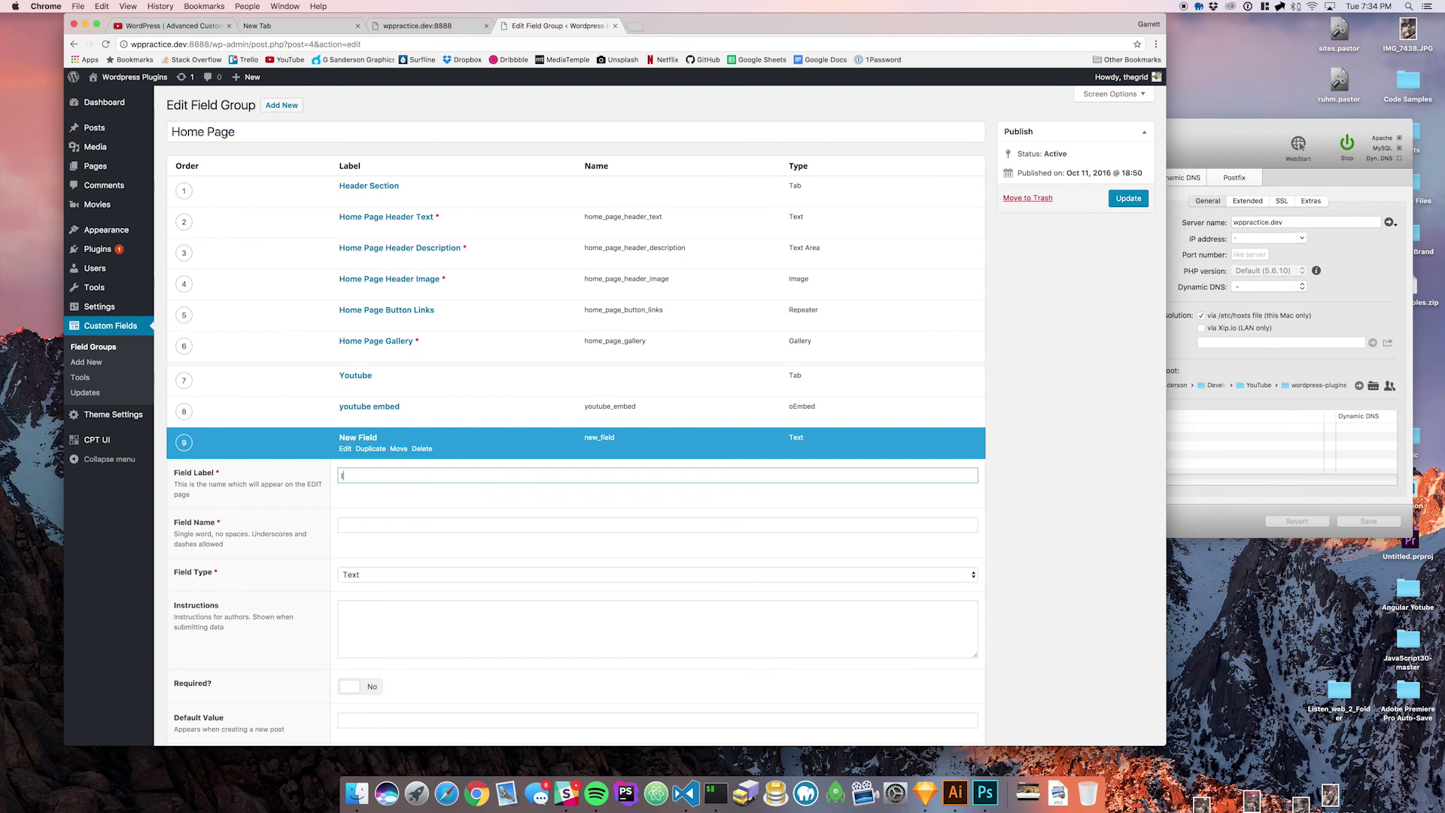
type("Images")
left_click(455, 575)
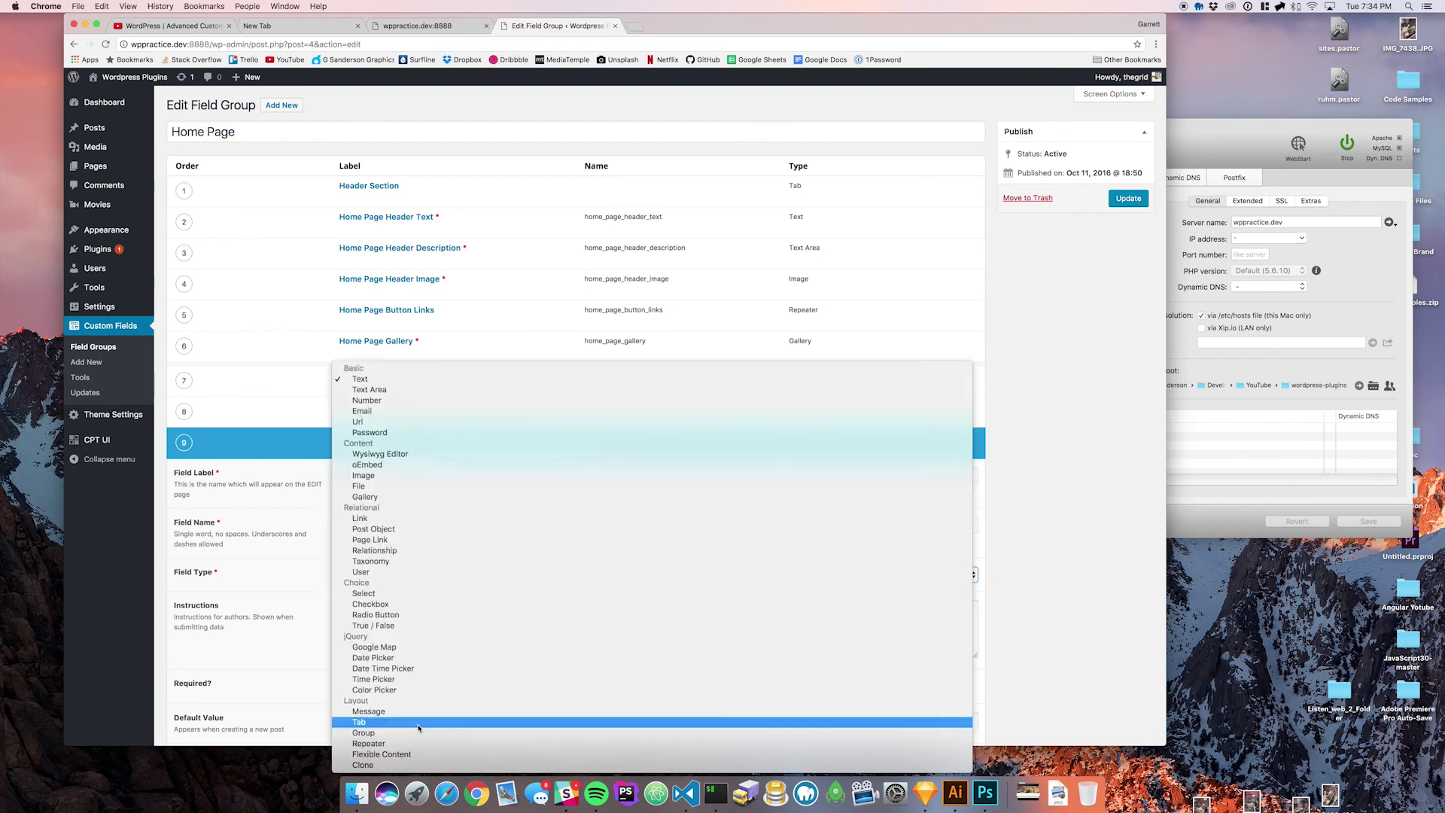
left_click(364, 730)
left_click(647, 454)
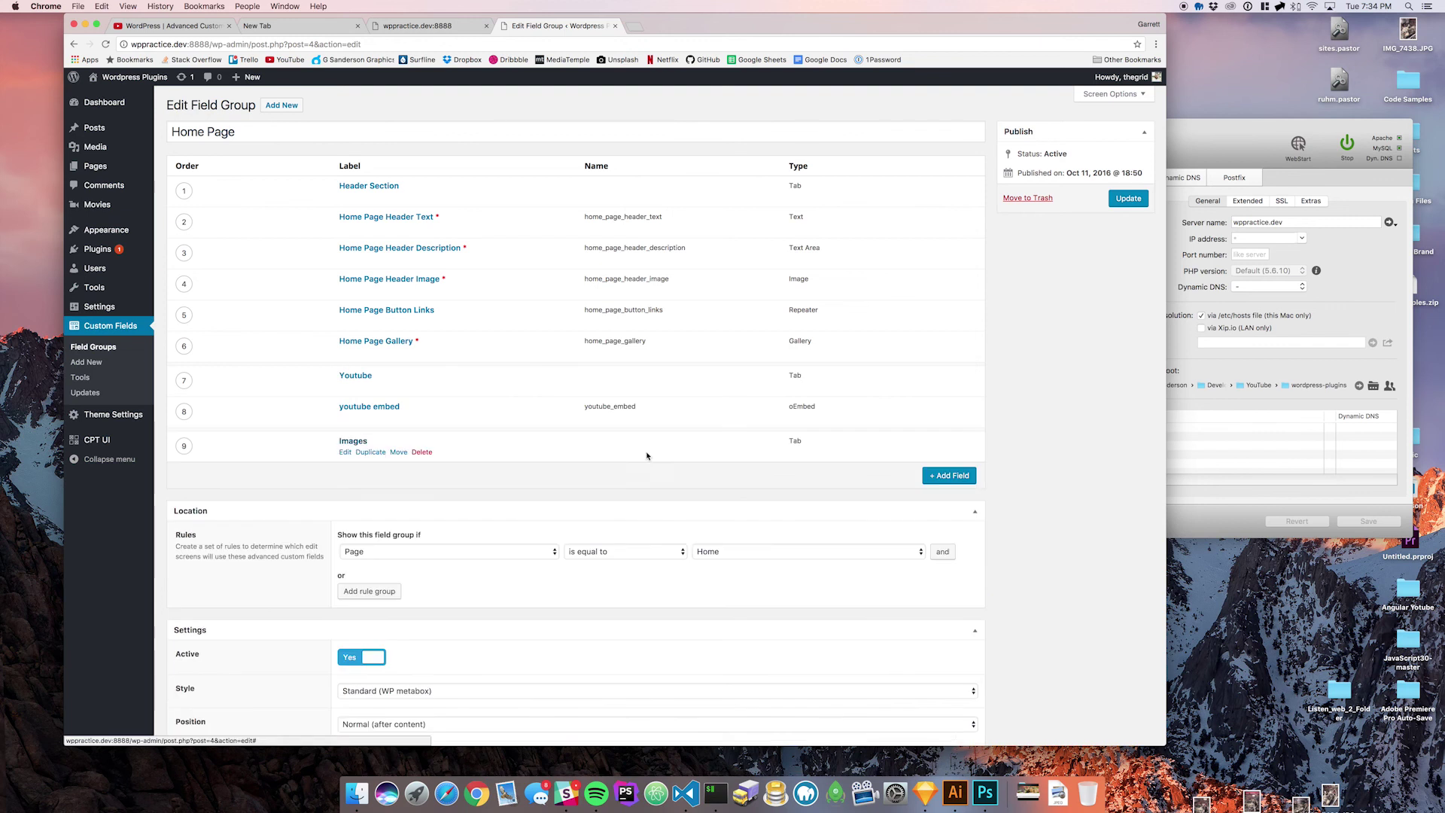
- Move the Images tab field directly above Home Page Header Image and set its placement to Left Aligned
left_click_drag(176, 445, 348, 281)
left_click(348, 280)
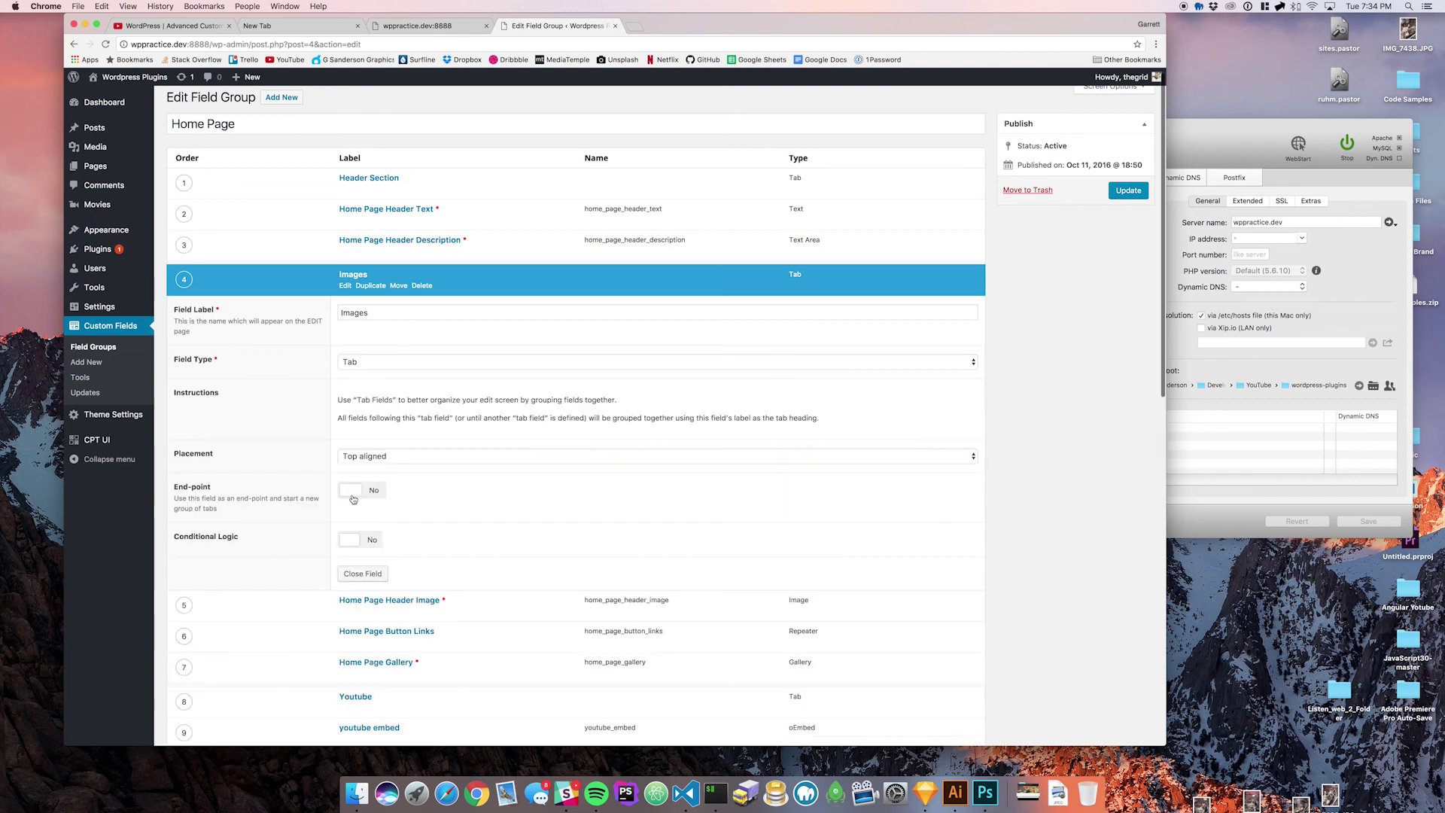
left_click(370, 364)
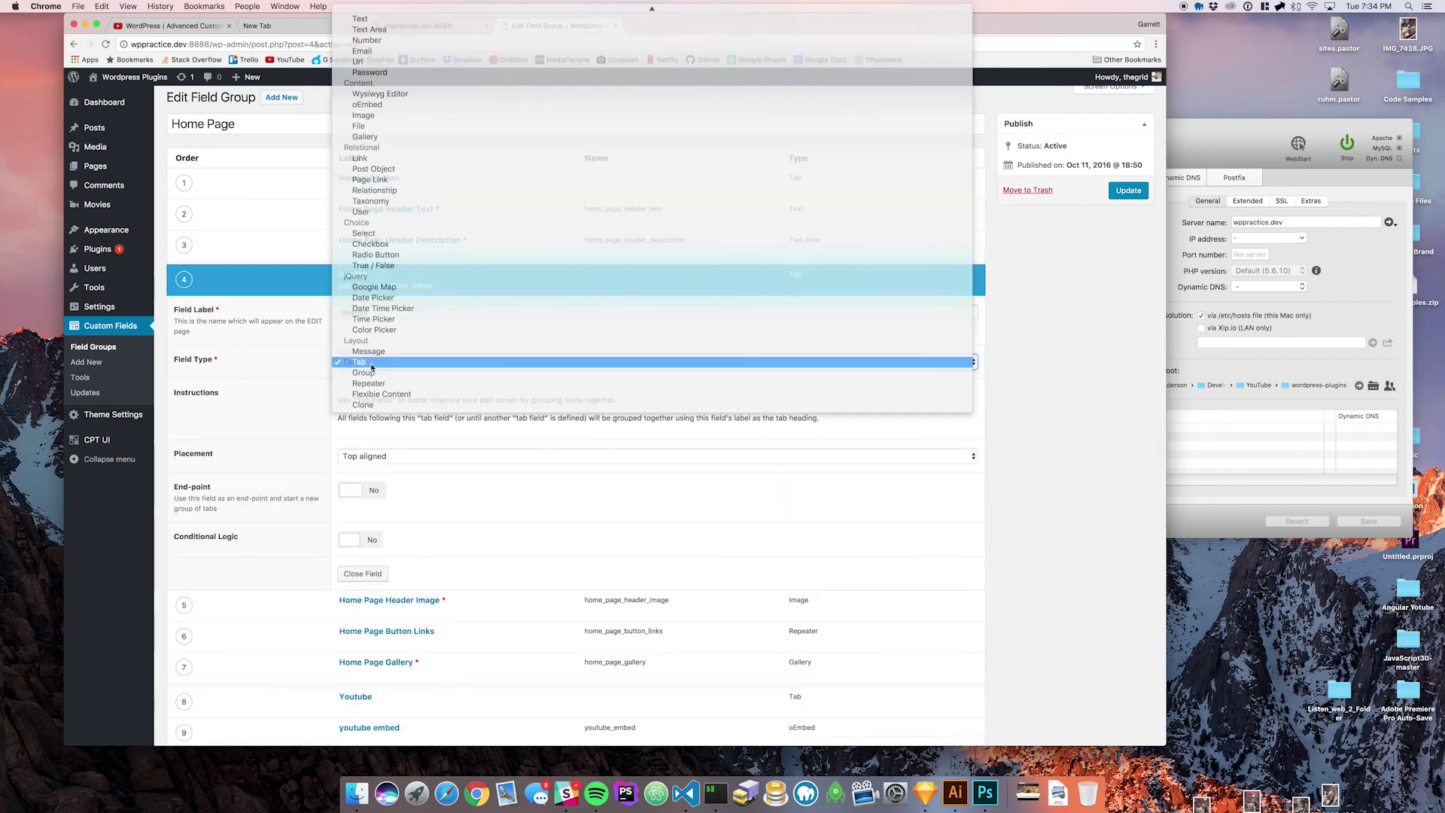
left_click(401, 456)
left_click(404, 468)
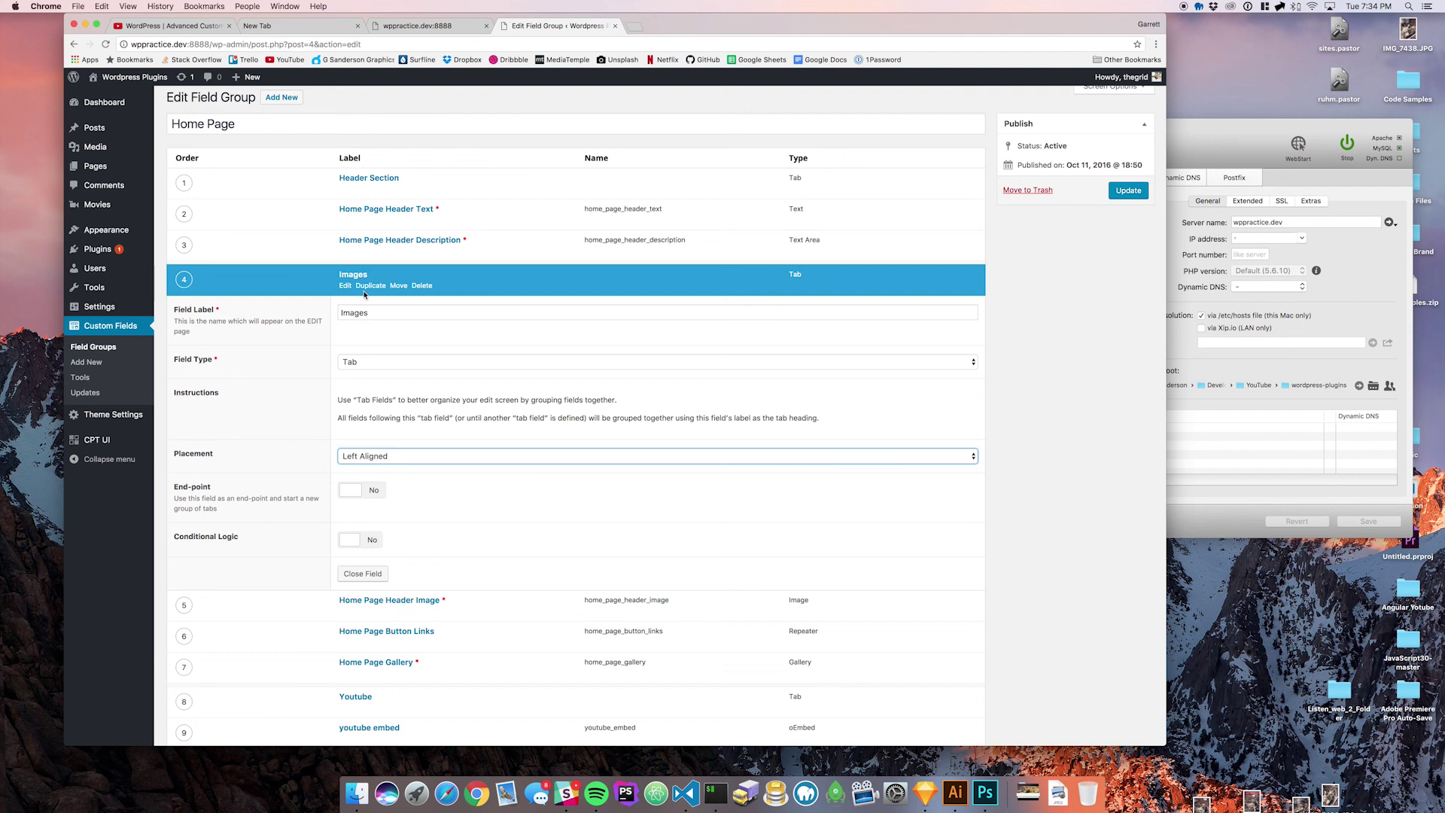
left_click(357, 277)
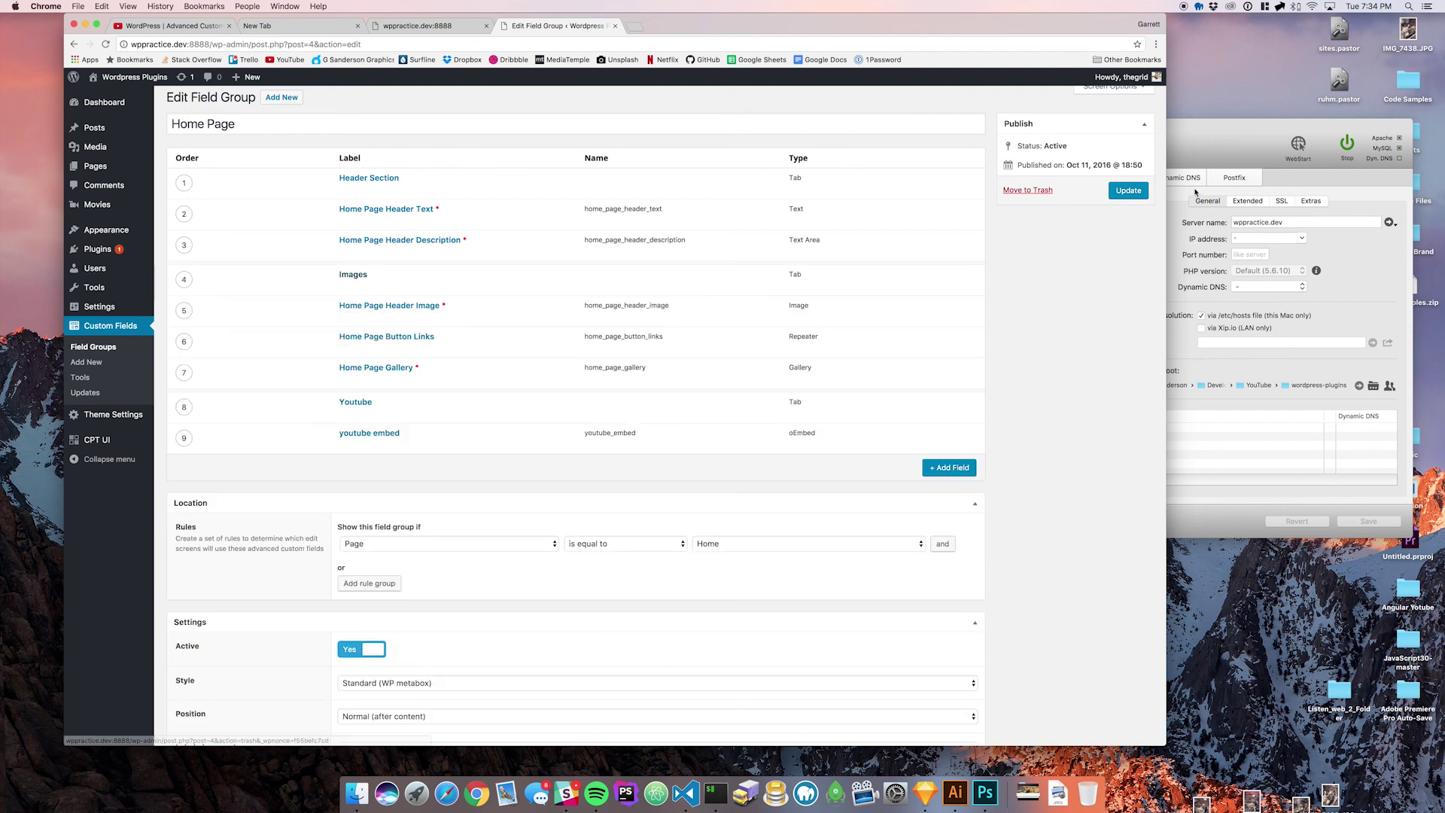
- Turn on End-point for the Images tab field and save the field group
left_click(344, 274)
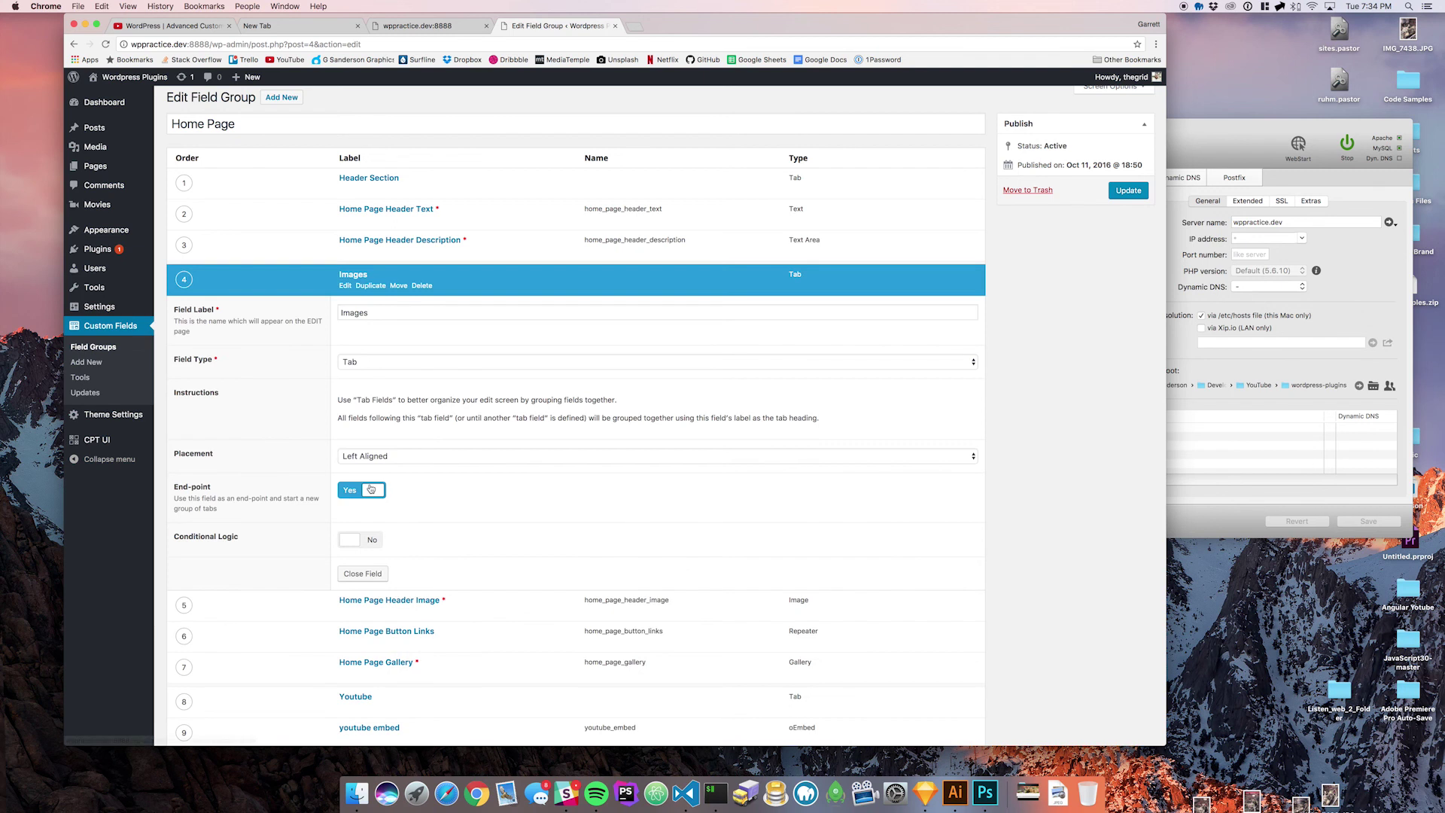
left_click(372, 489)
left_click(360, 276)
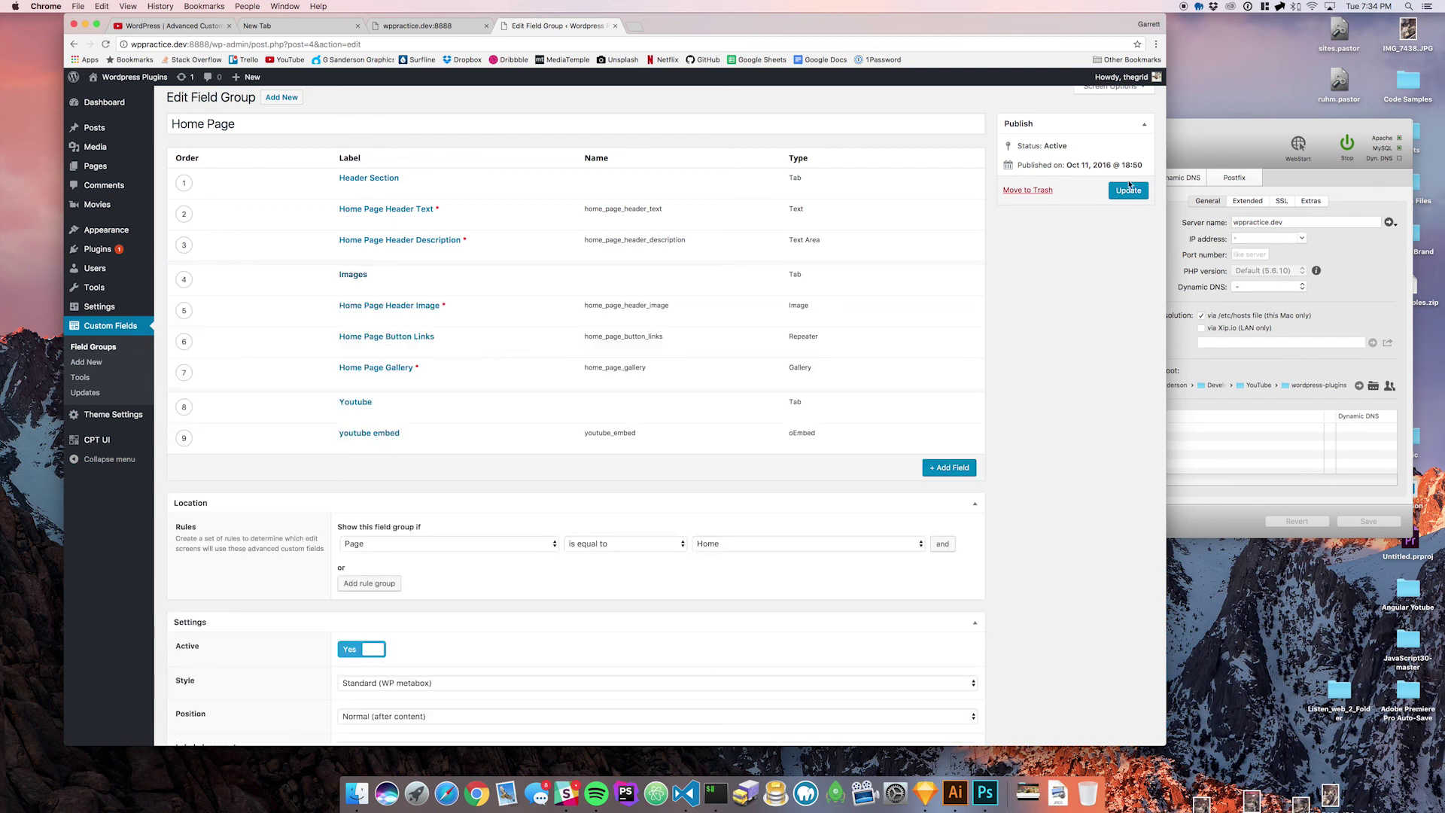
key("Return")
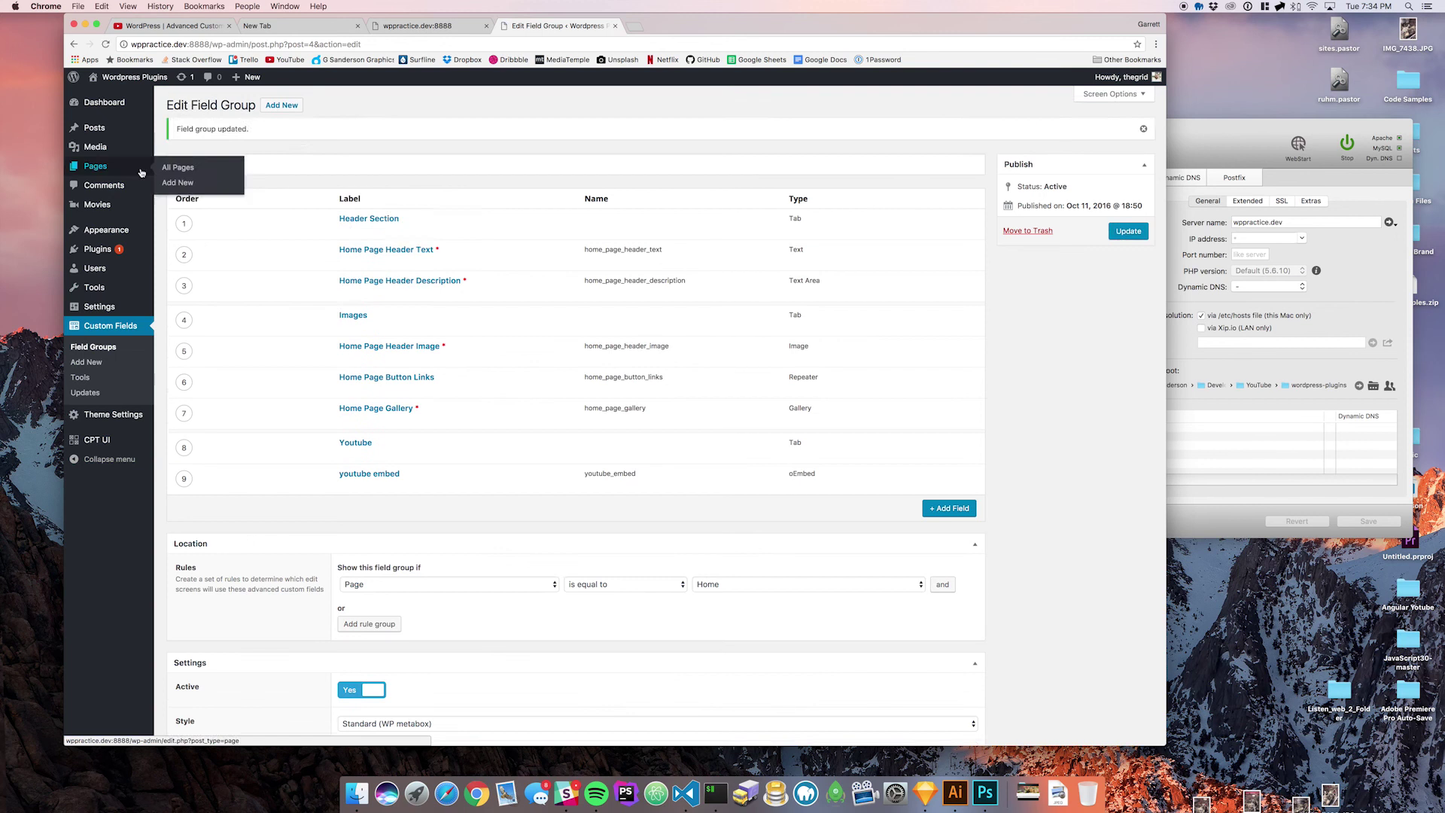
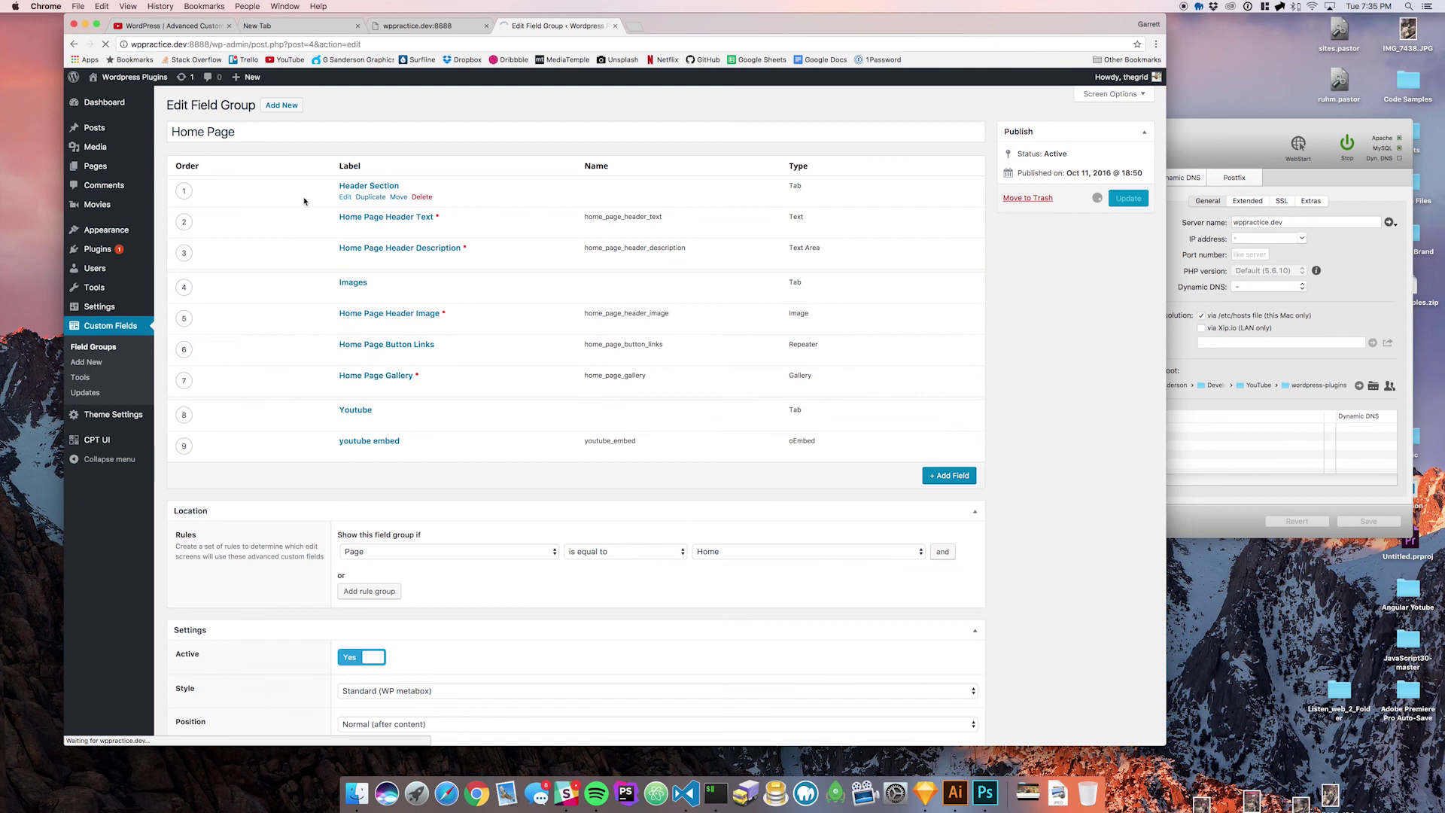
- Open the Home page for editing and examine how its Images tab is placed relative to the other tabs
left_click(171, 167)
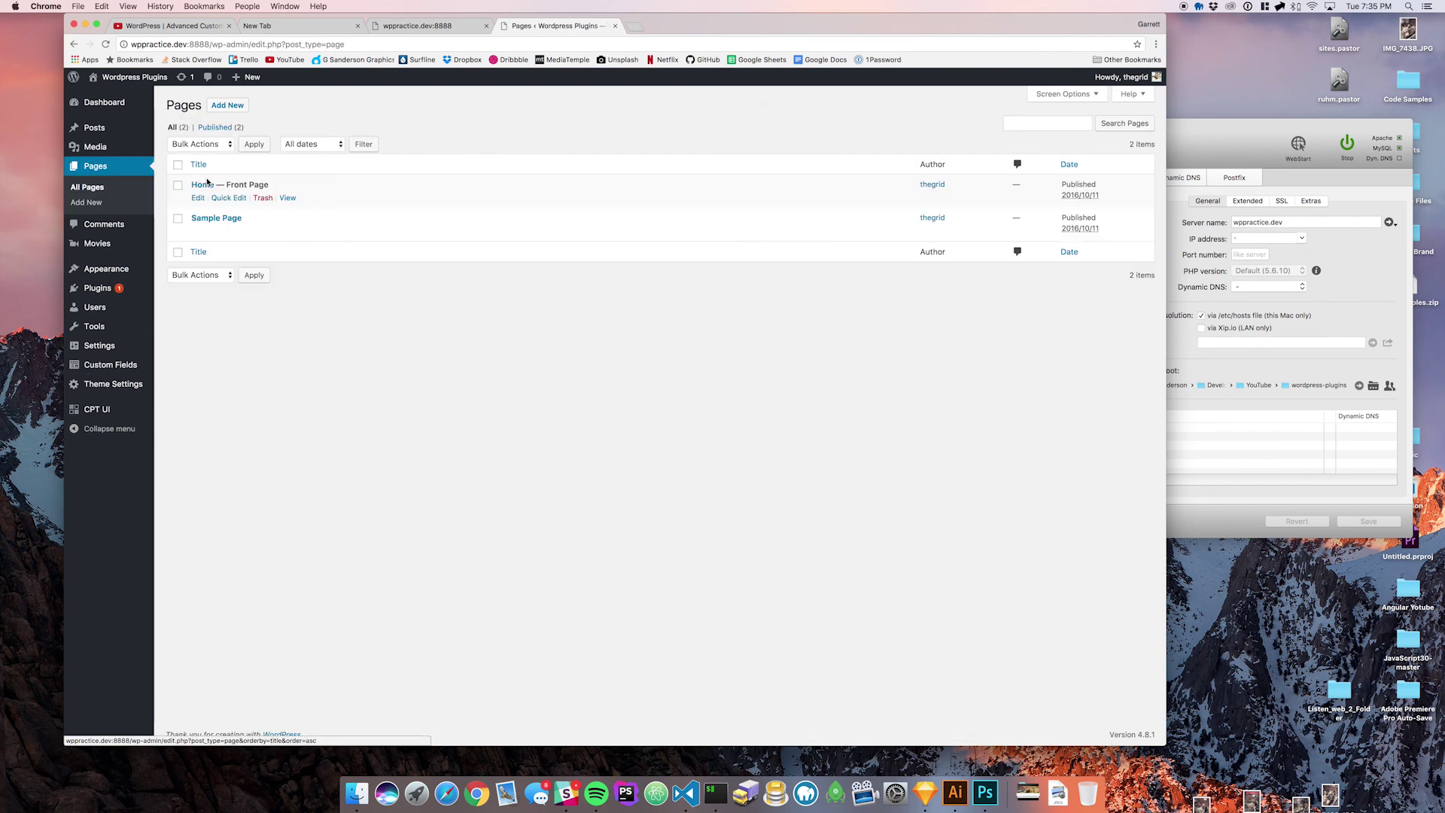
left_click(200, 185)
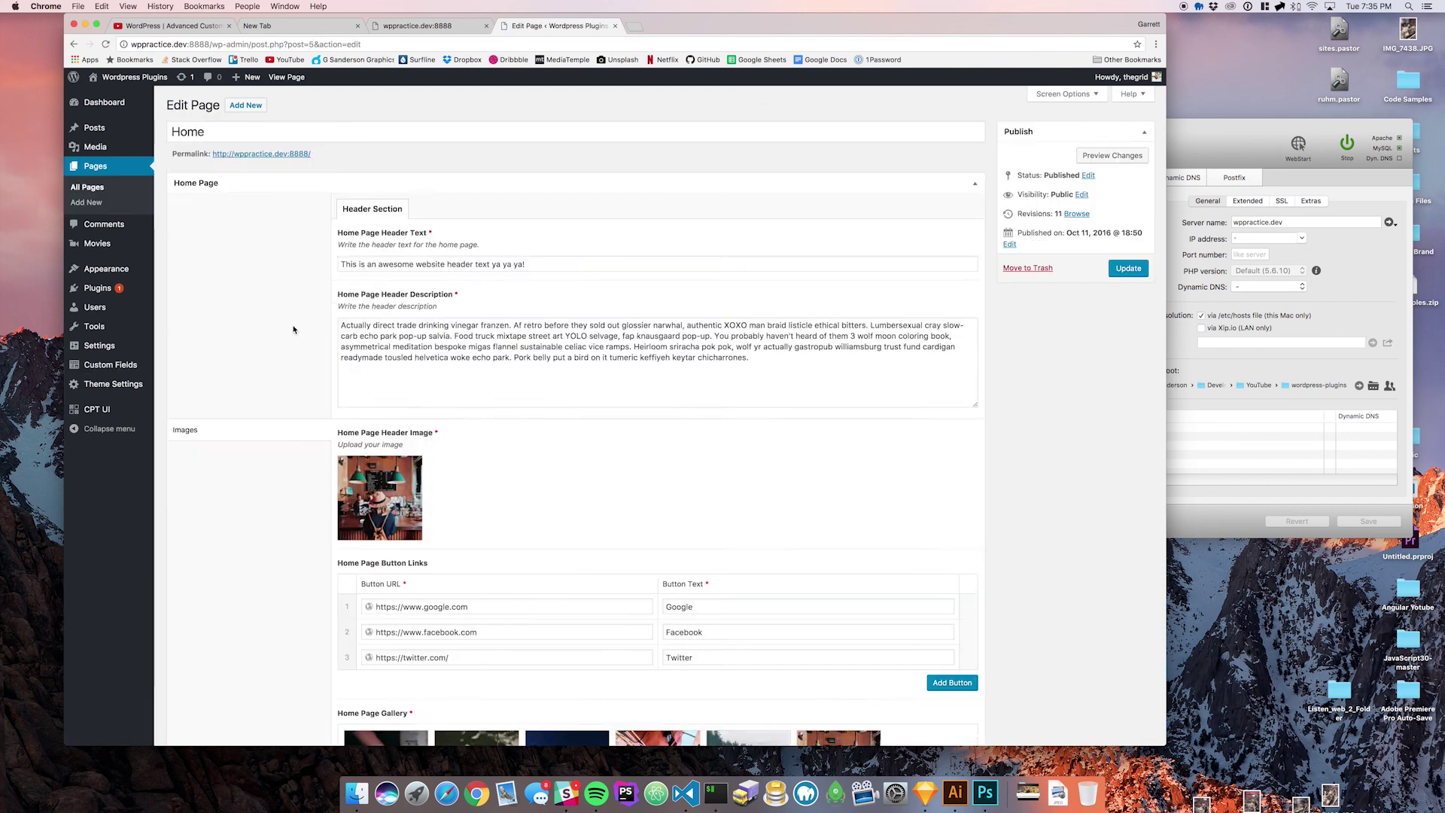
scroll(294, 329, "down", 3)
scroll(294, 329, "up", 3)
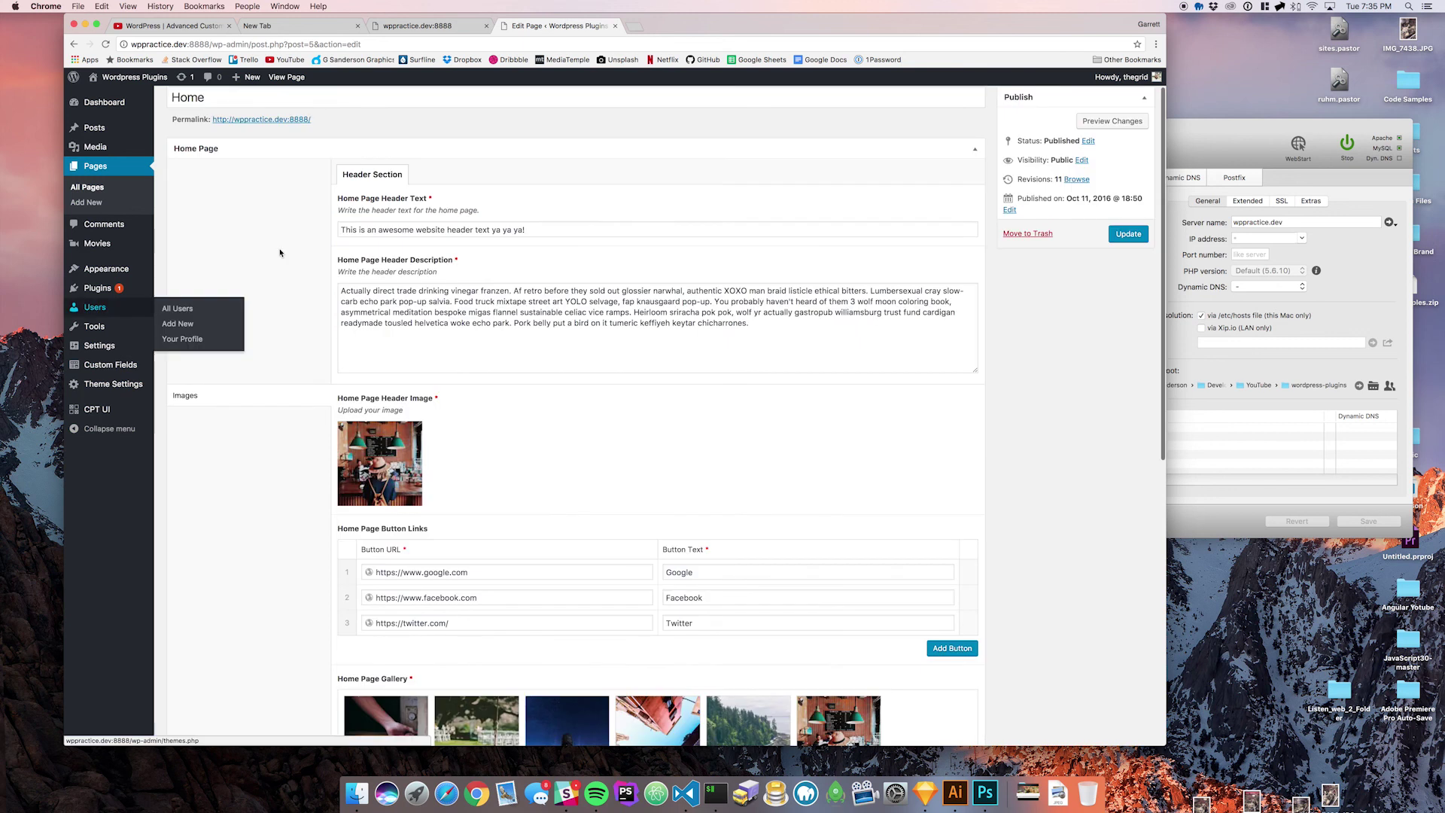
- Look over the Home page's current tab layout, then reopen the Home Page field group and expand the Youtube tab field
scroll(280, 253, "down", 4)
scroll(346, 292, "up", 5)
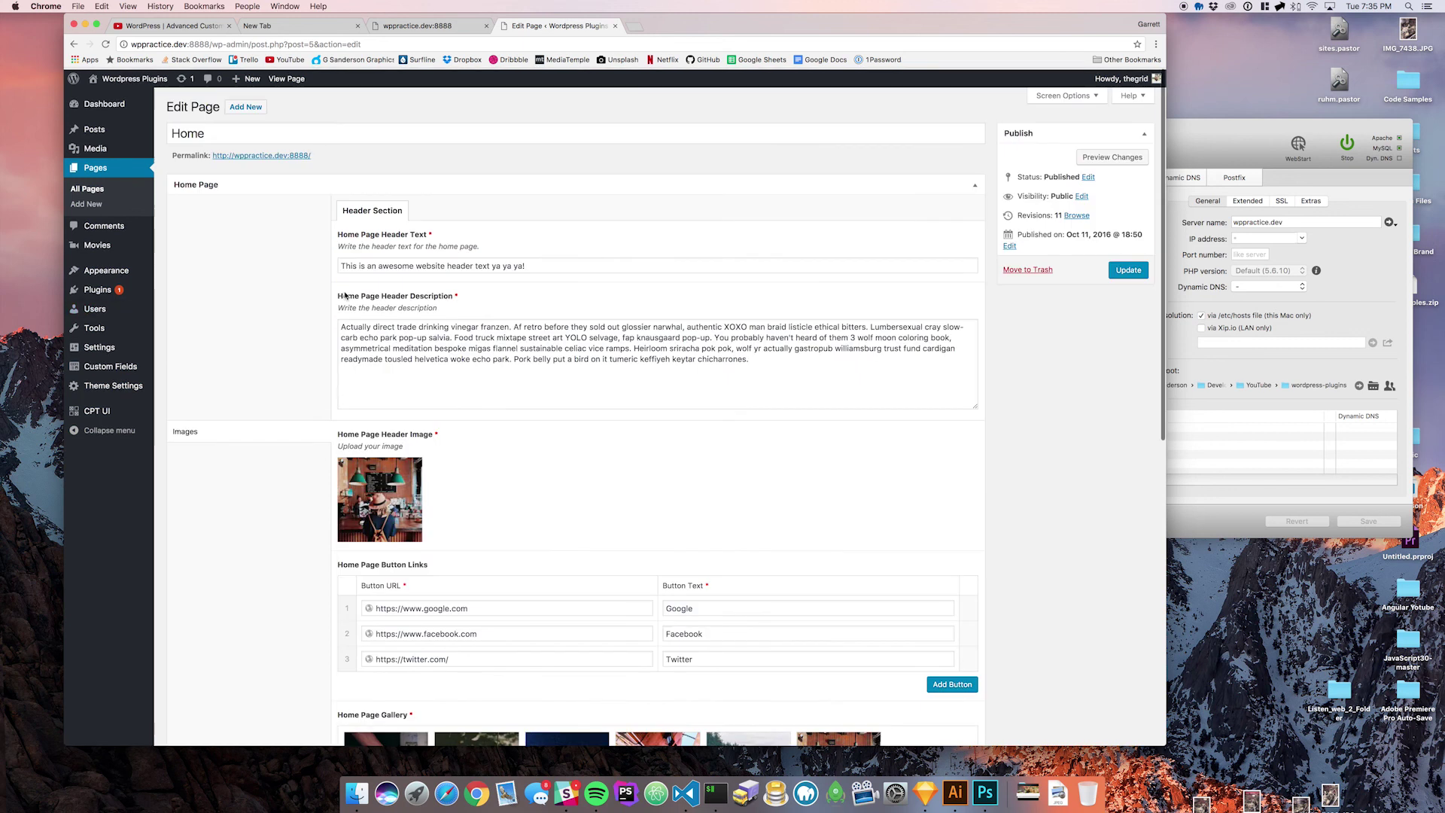
left_click(108, 173)
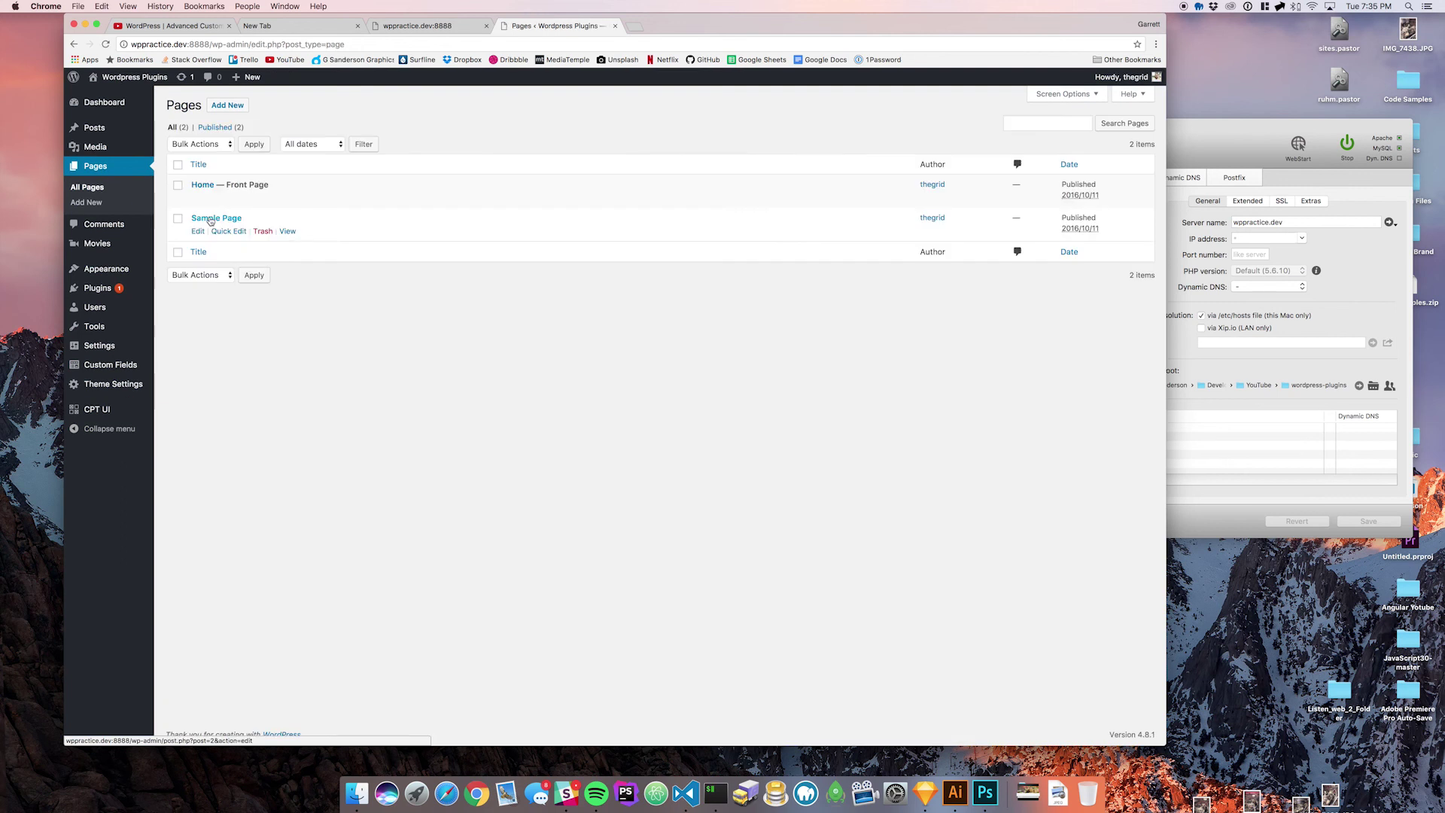
left_click(219, 367)
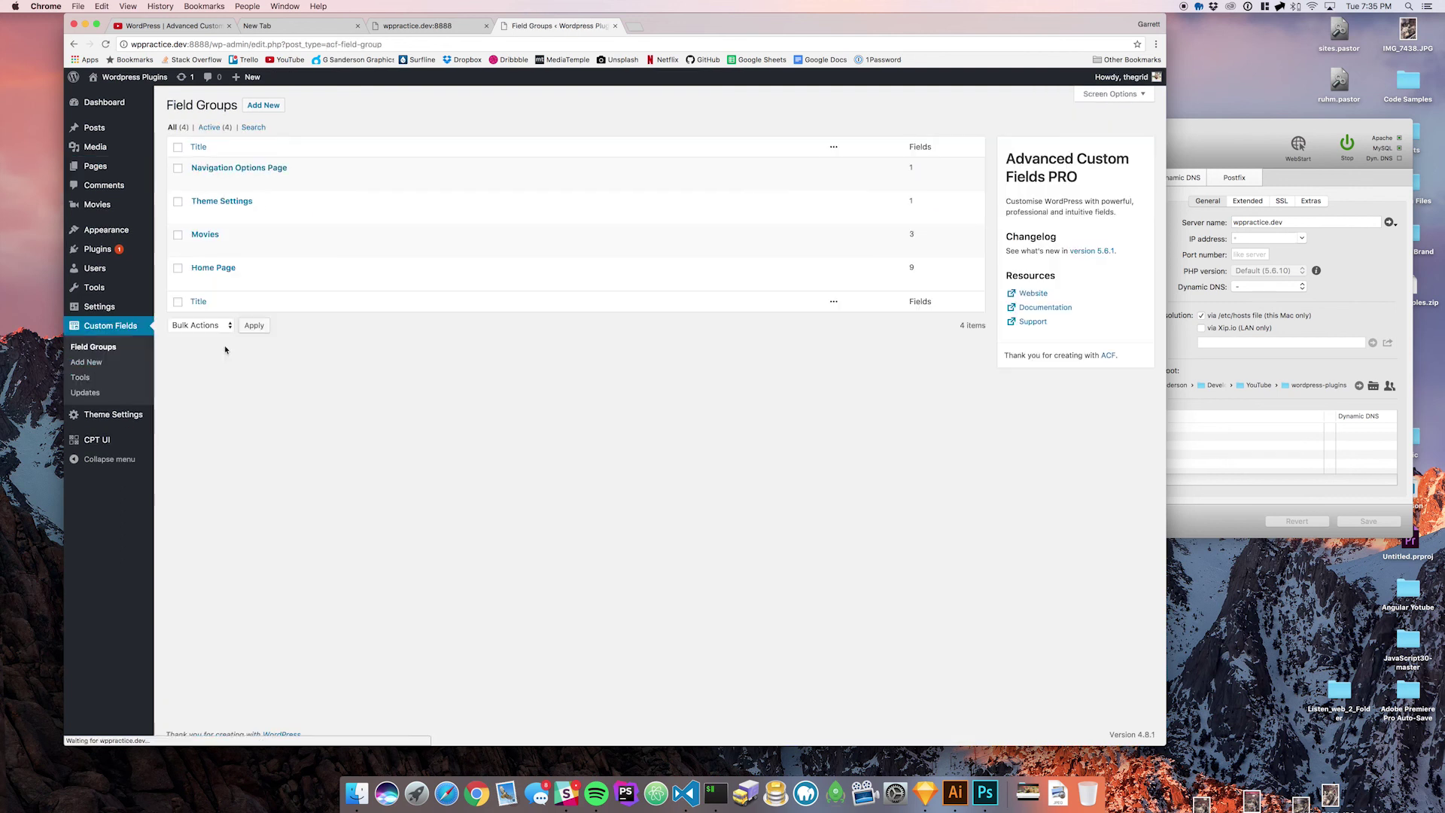
left_click(213, 268)
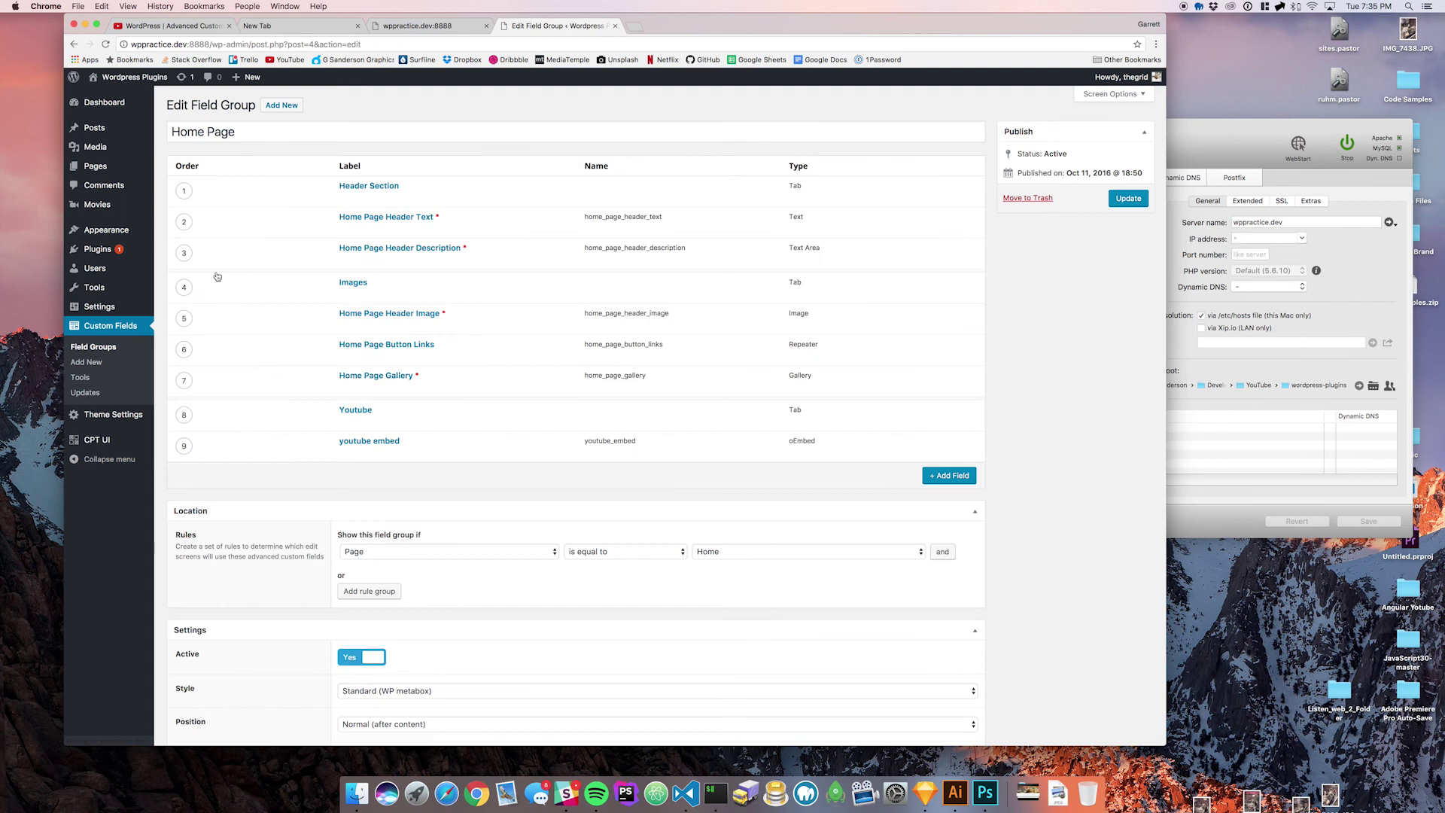
mouse_move(356, 321)
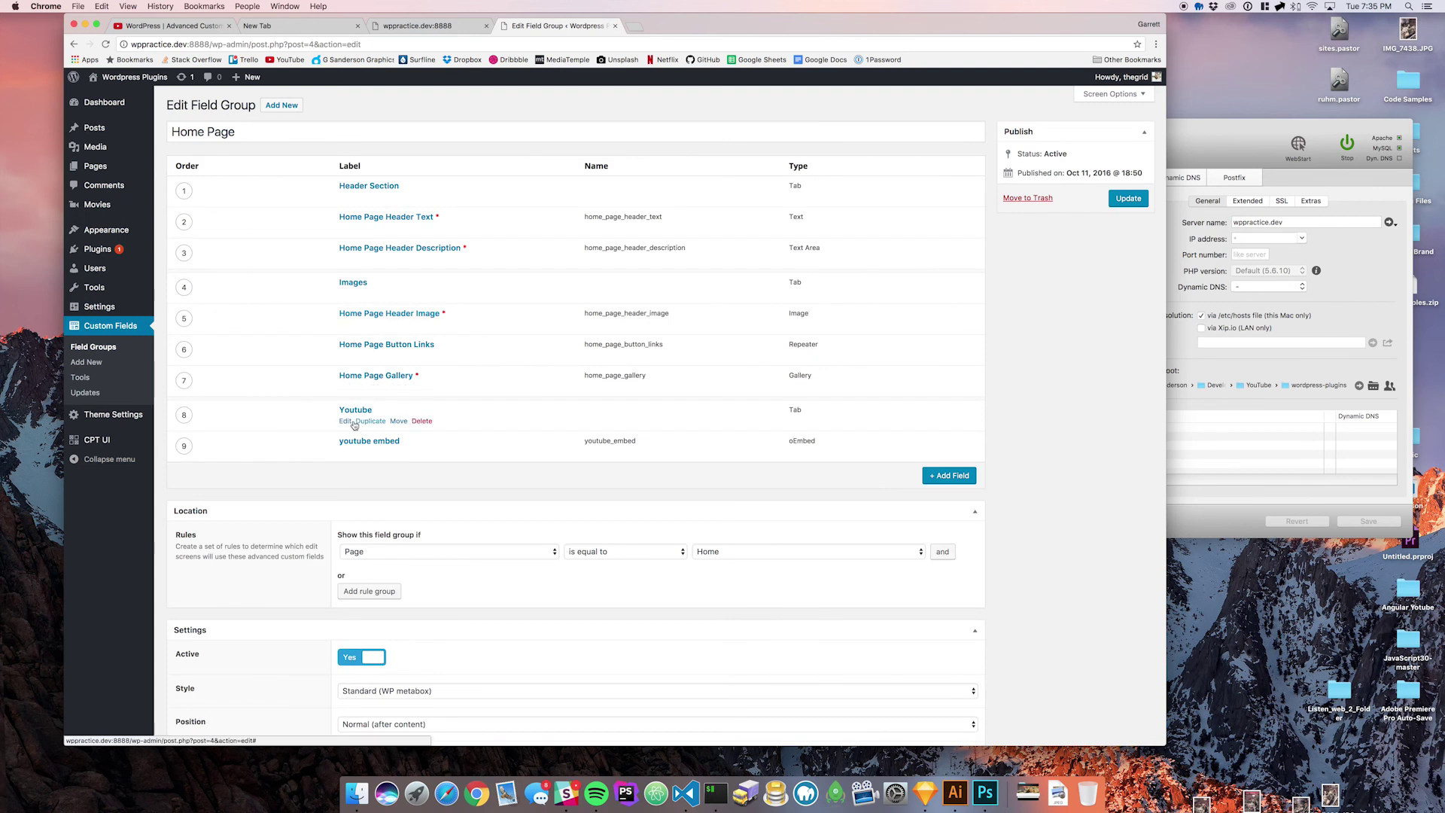
left_click(346, 422)
- Try turning on Conditional Logic for the Youtube tab field and switch it back off
scroll(301, 481, "down", 3)
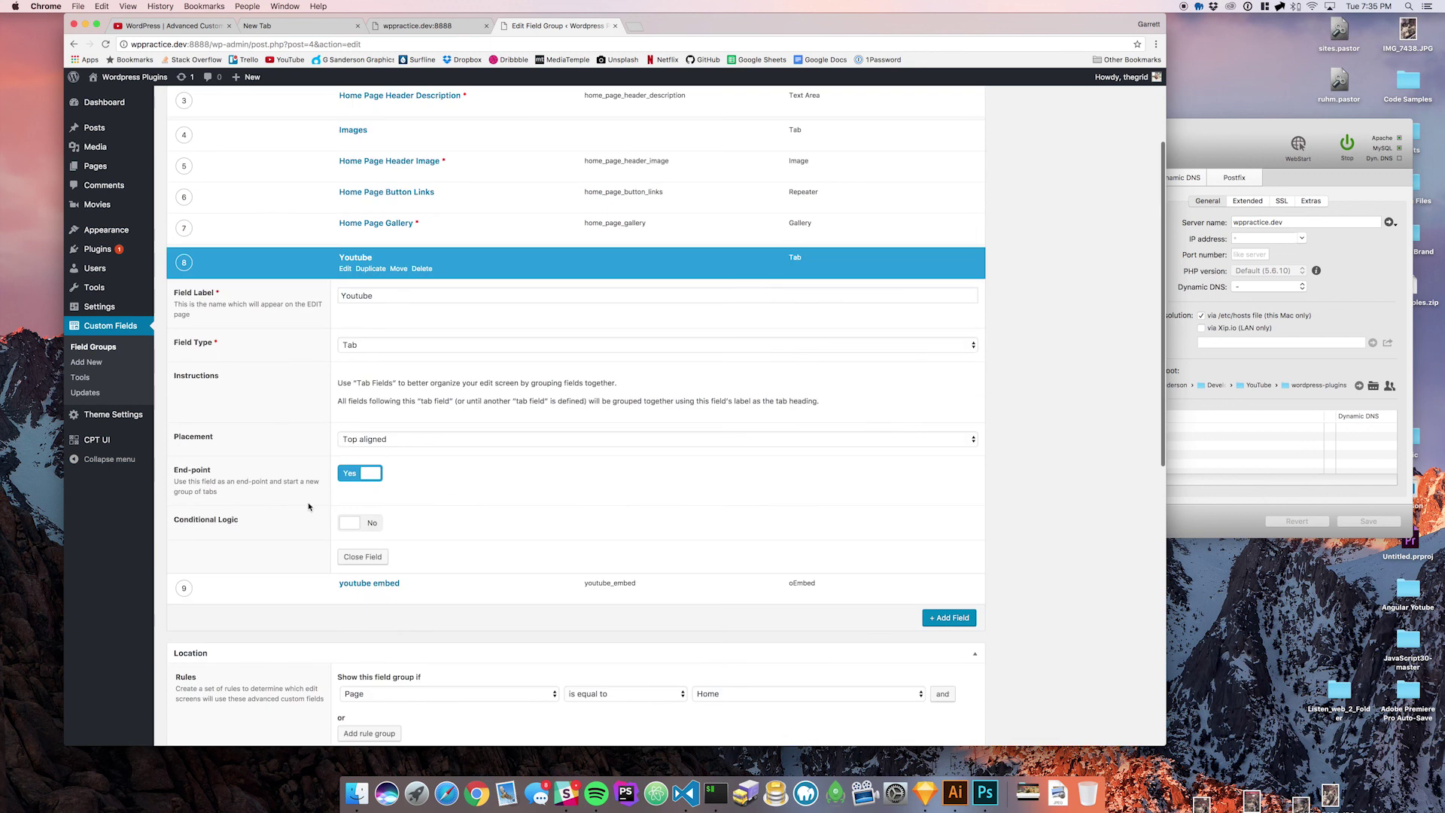
left_click(356, 439)
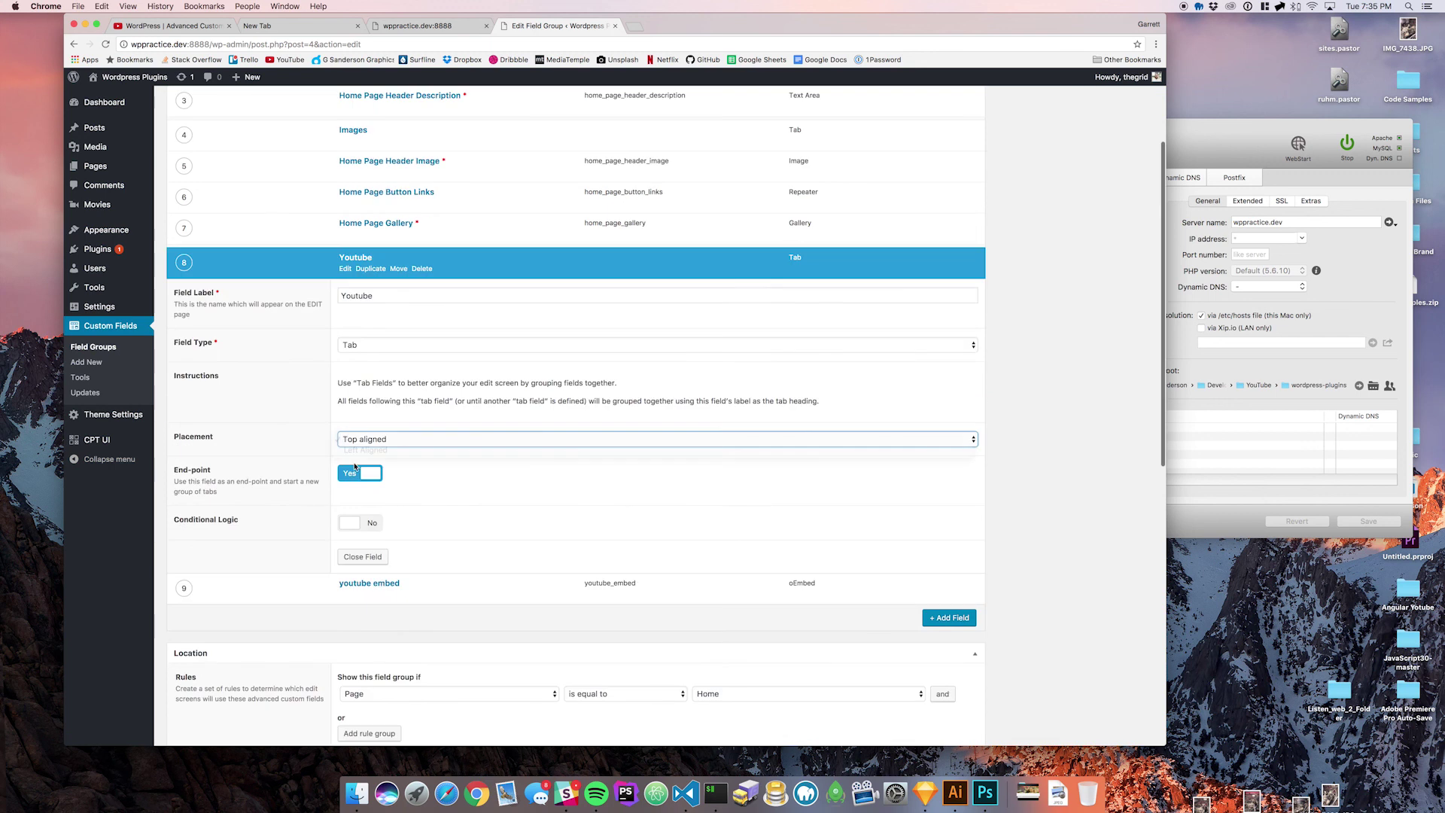
left_click(359, 527)
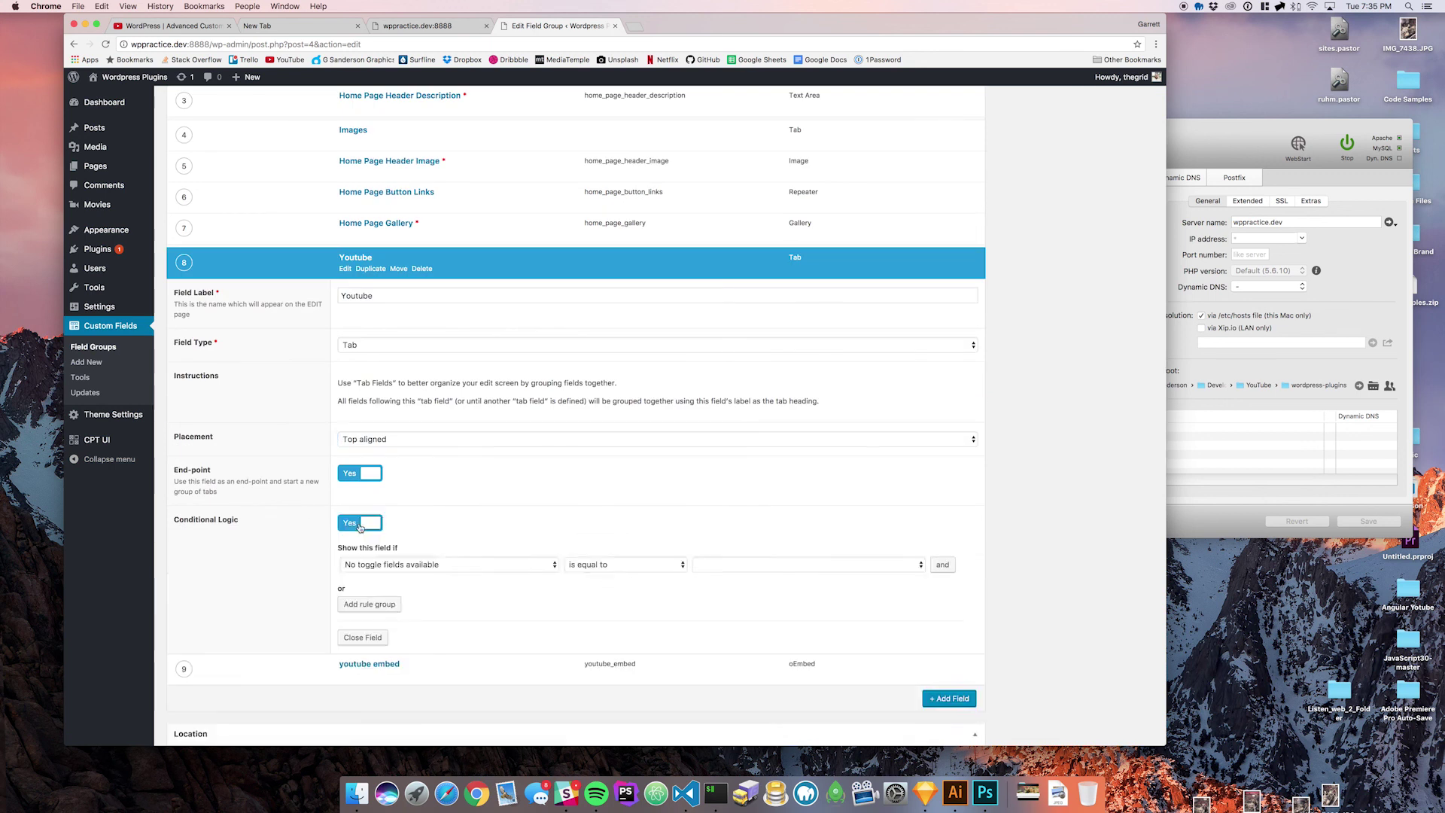
left_click(360, 524)
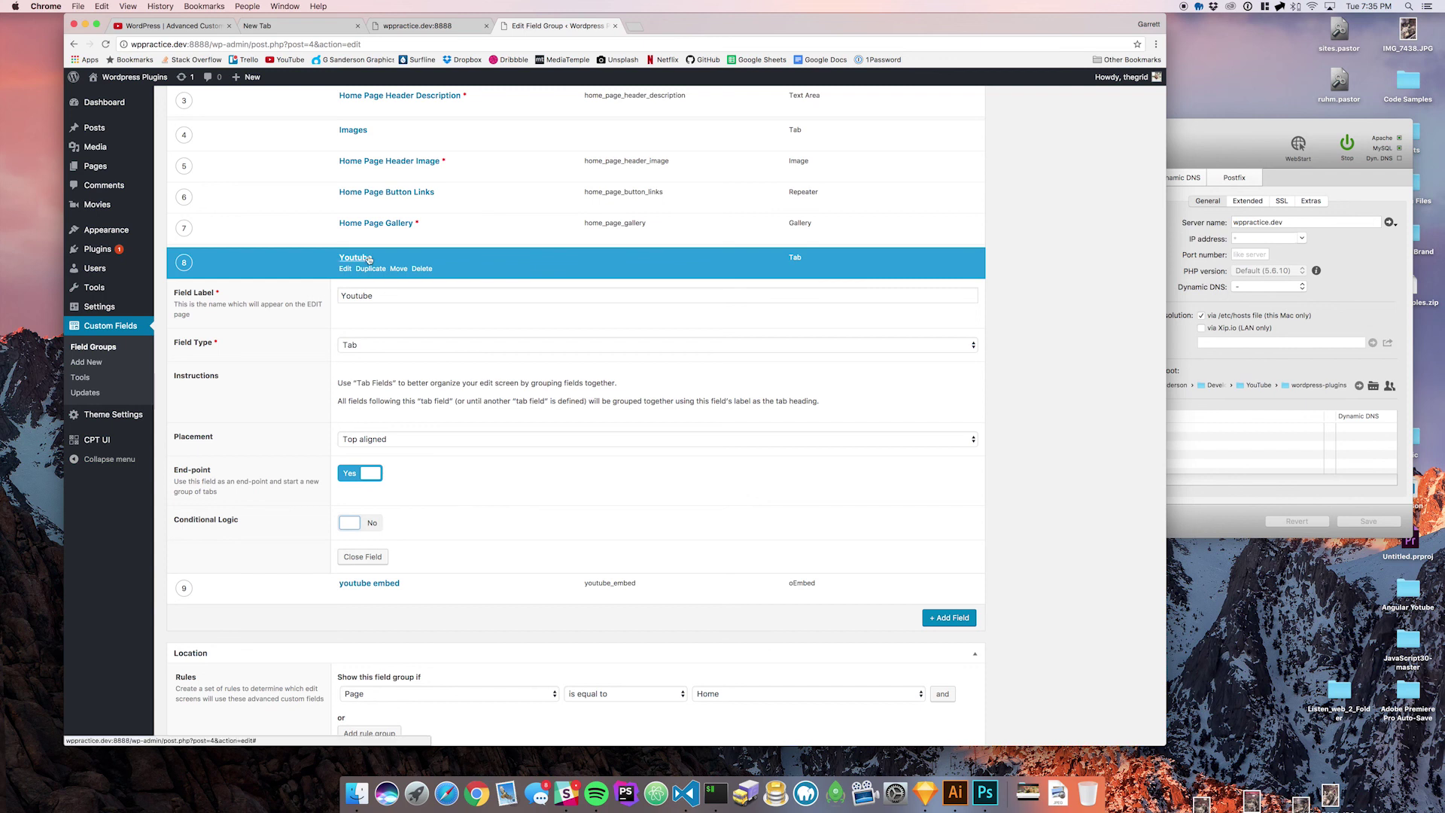
- Set the Youtube tab field's placement to Left Aligned and collapse the field
left_click(414, 441)
key("Escape")
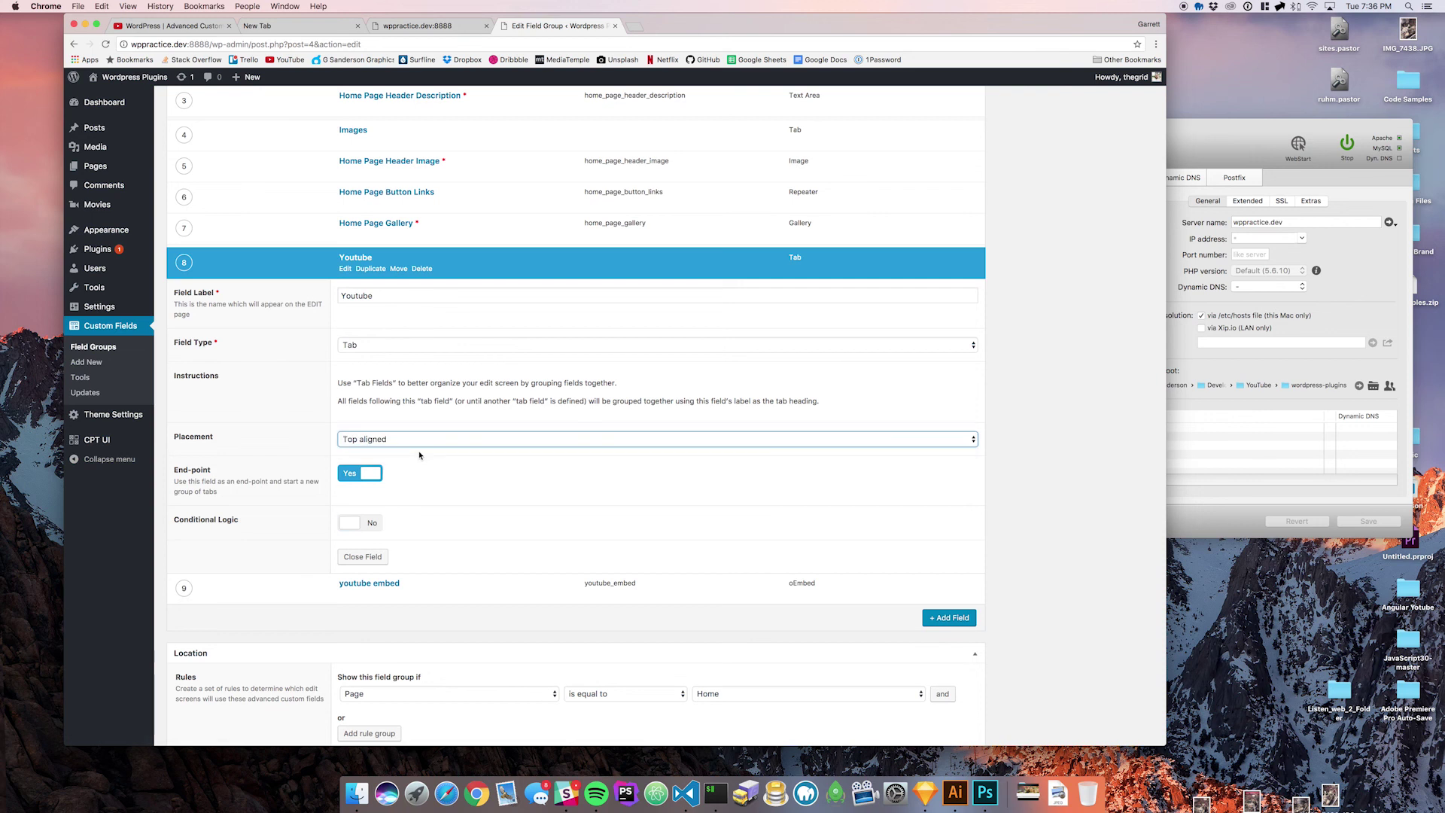
left_click(364, 259)
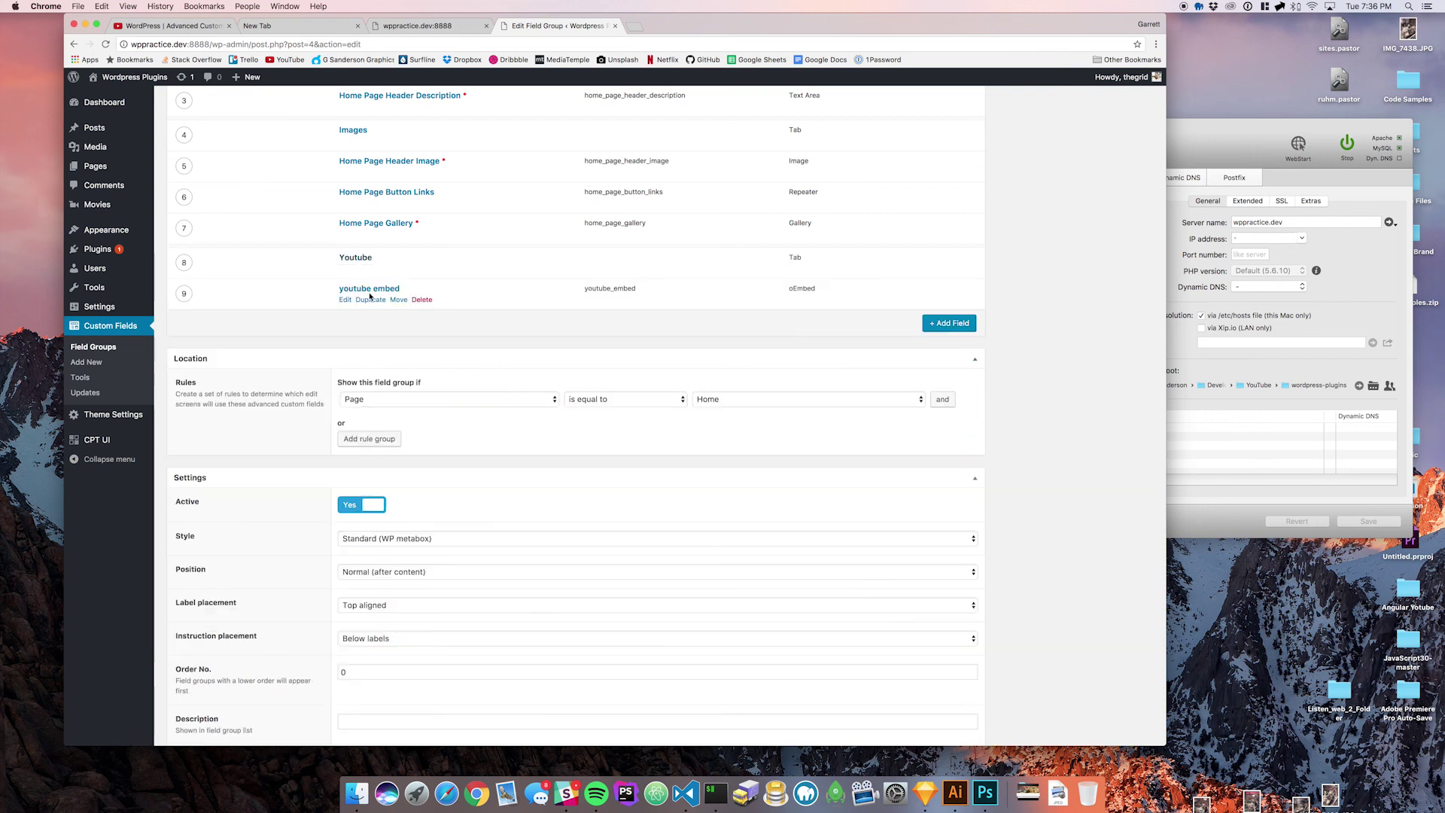
- Set the Header Section tab field's placement to Left Aligned and collapse the field
scroll(359, 402, "up", 3)
left_click(369, 187)
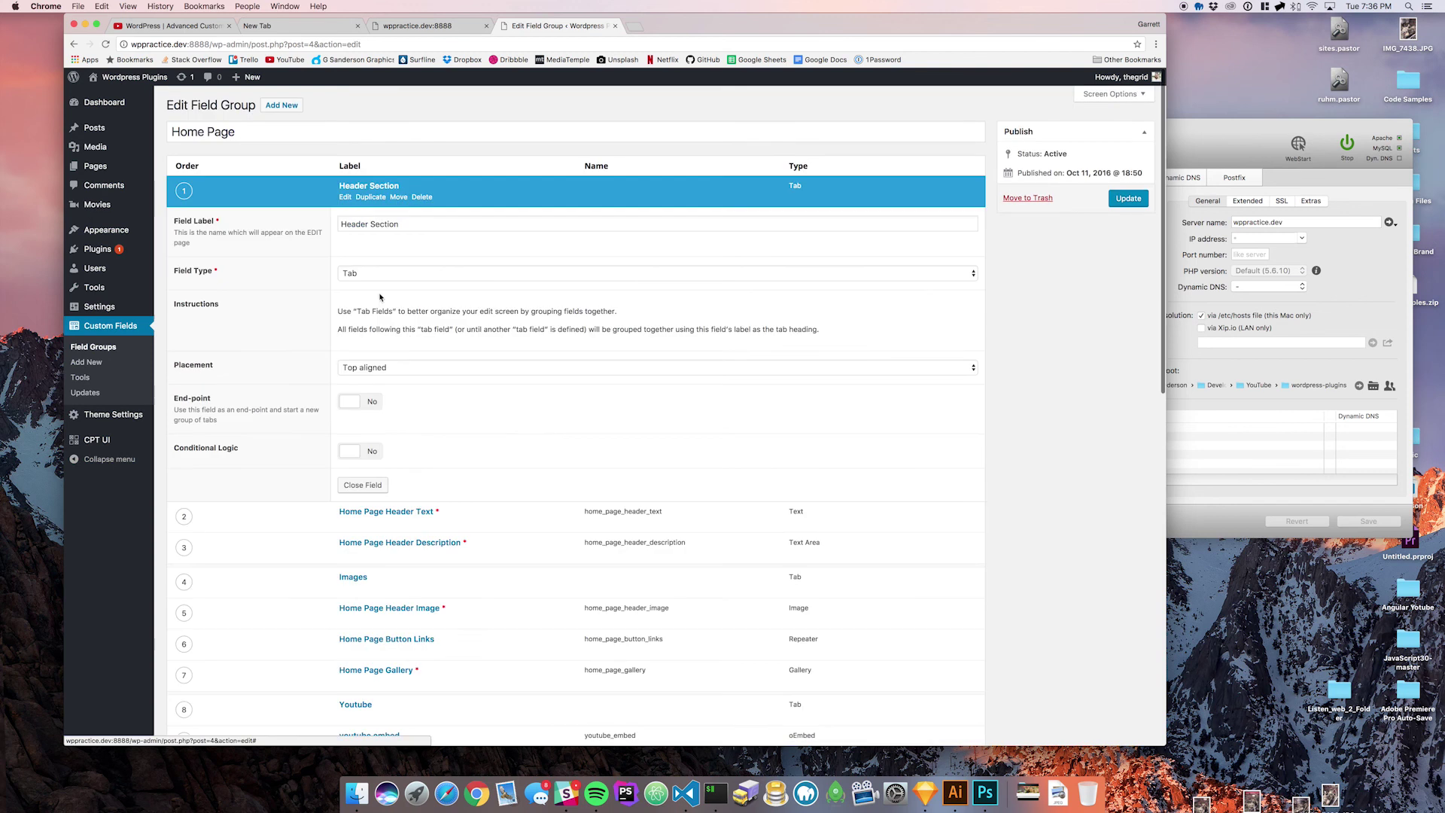
left_click(395, 368)
key("Return")
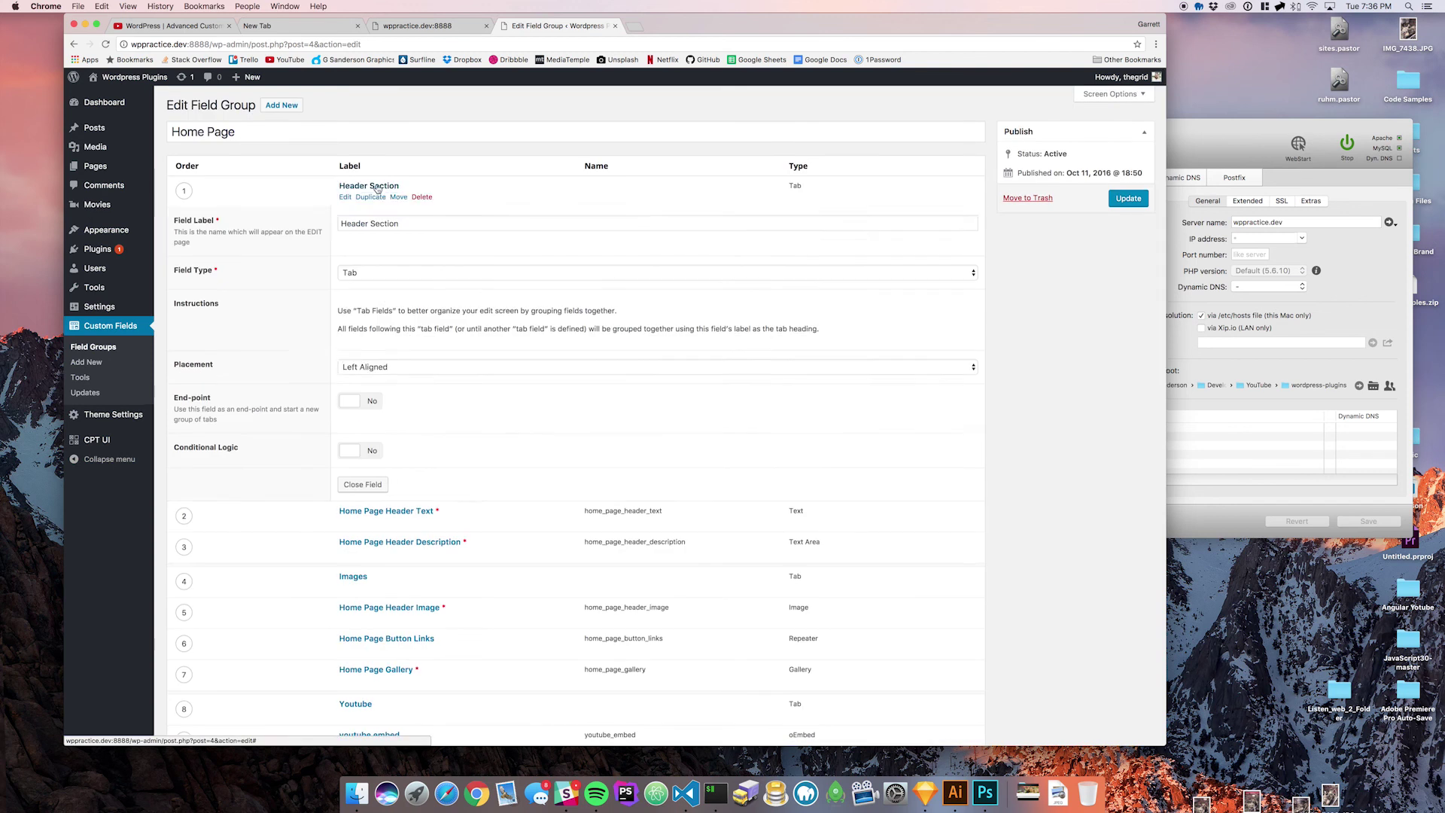
left_click(376, 186)
- Turn off End-point for the Youtube tab field and save the field group
left_click(363, 411)
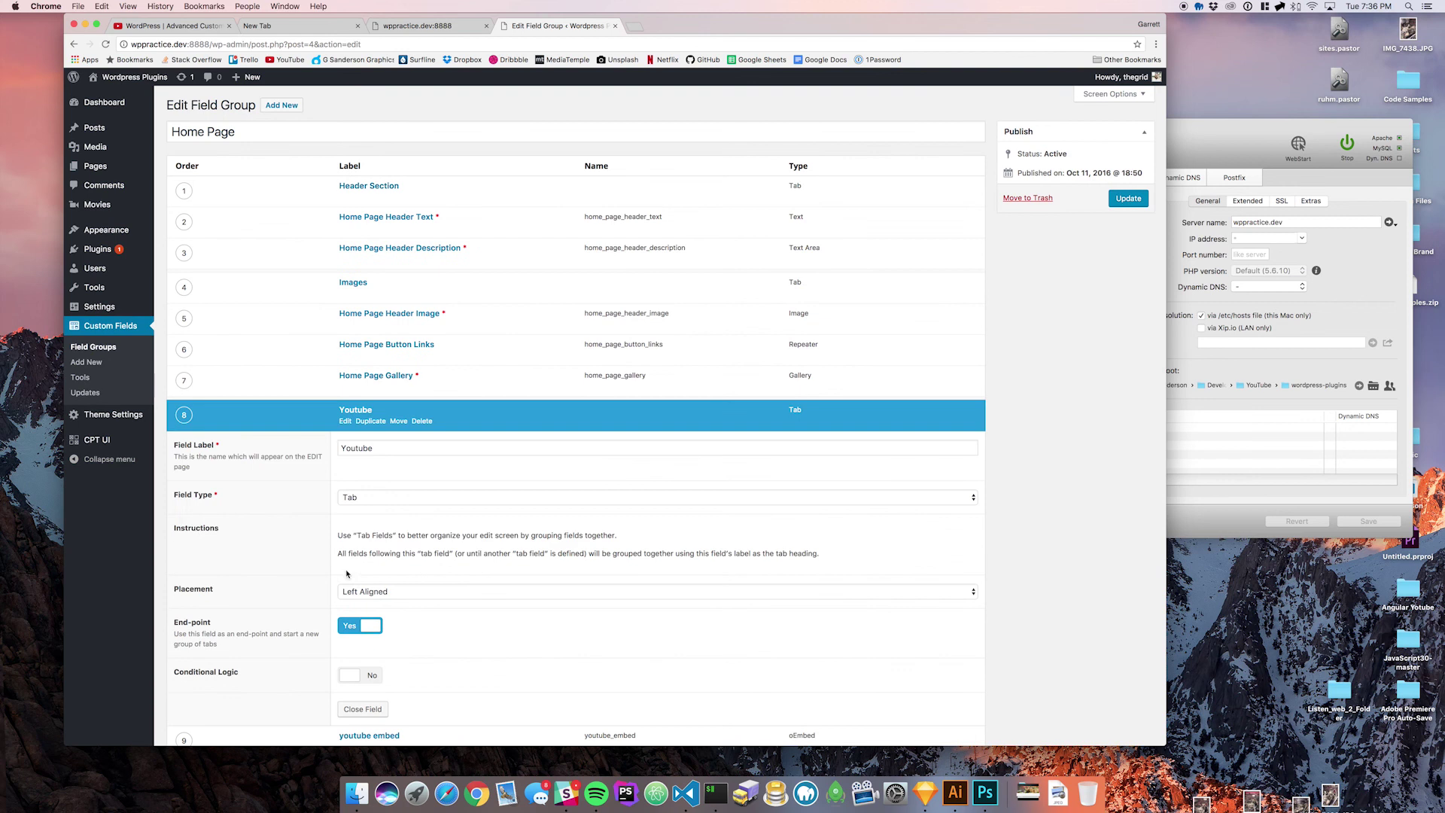
left_click(372, 629)
left_click(368, 426)
key("Return")
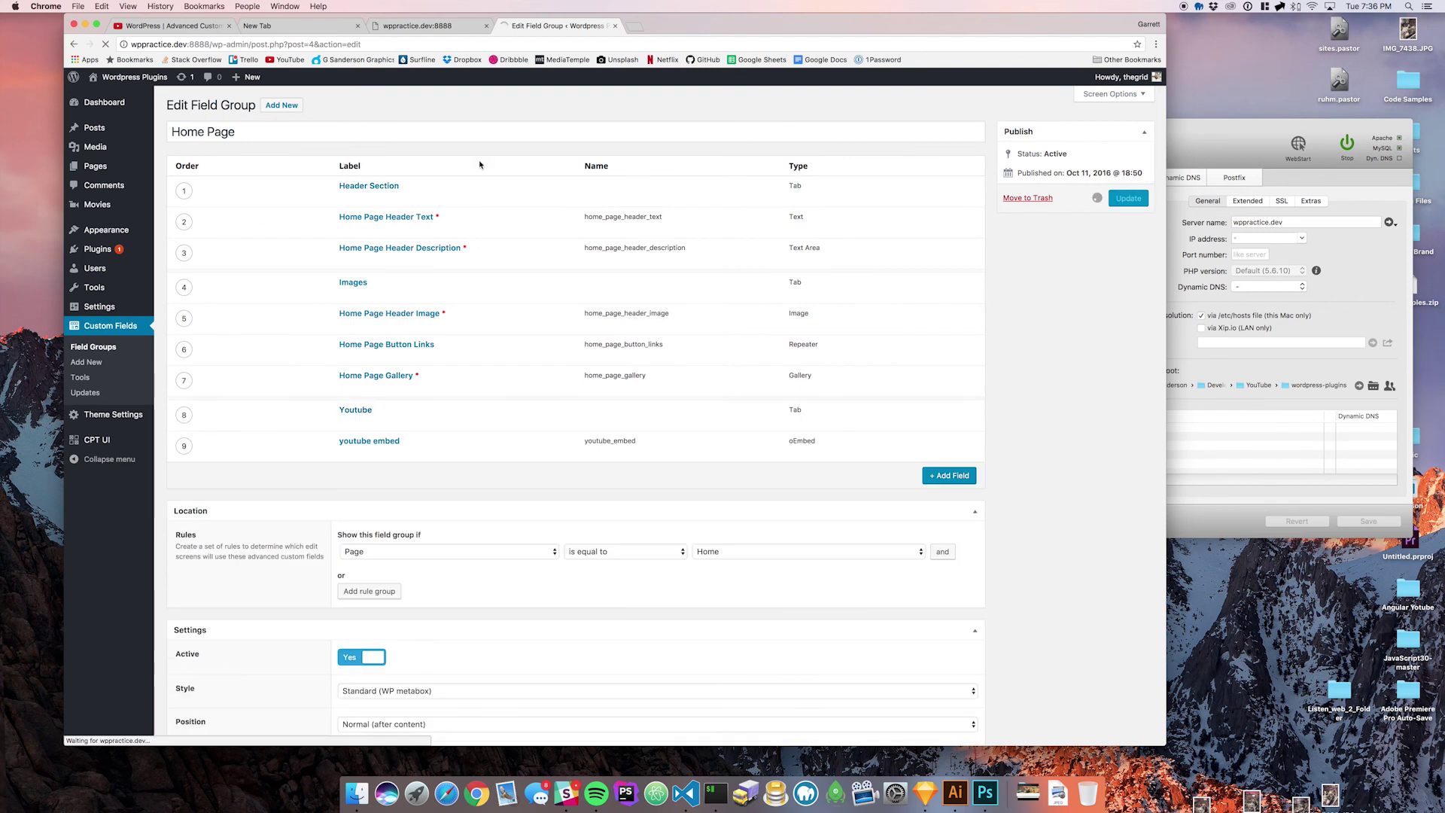
- Turn off End-point for the Images tab field, keep its placement Left Aligned, and save the field group
left_click(353, 315)
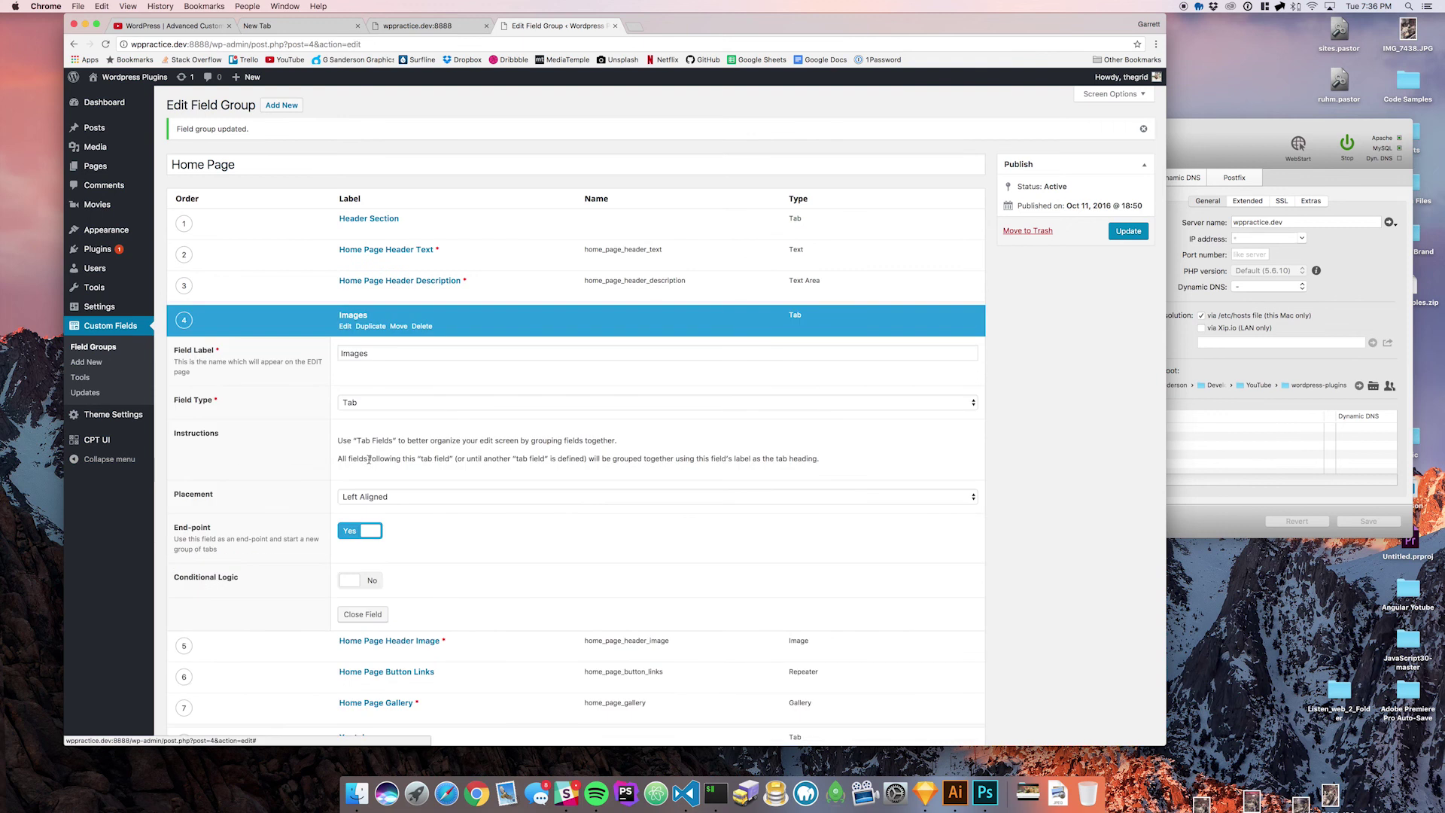
left_click(403, 497)
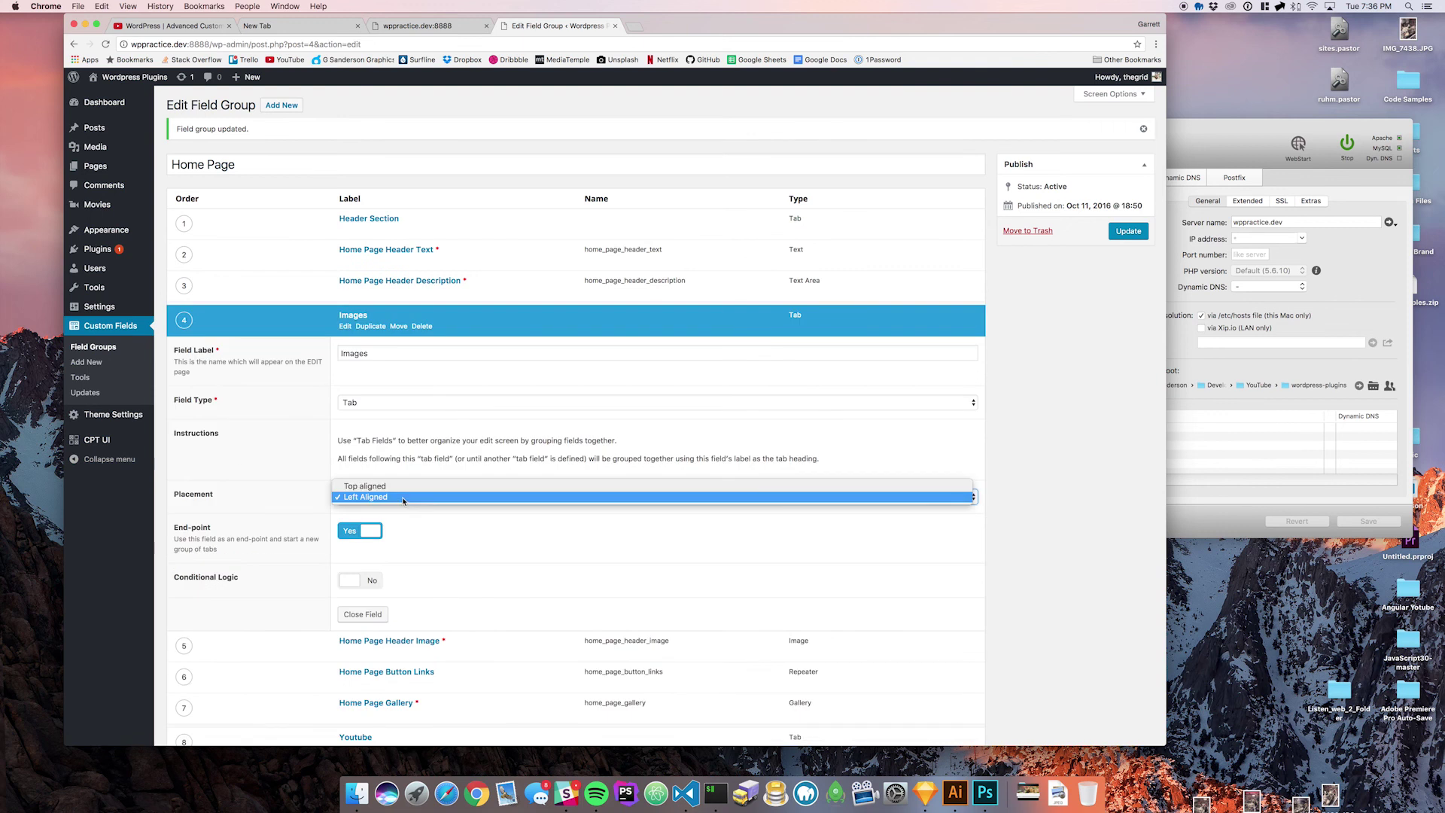
left_click(403, 497)
left_click(1128, 231)
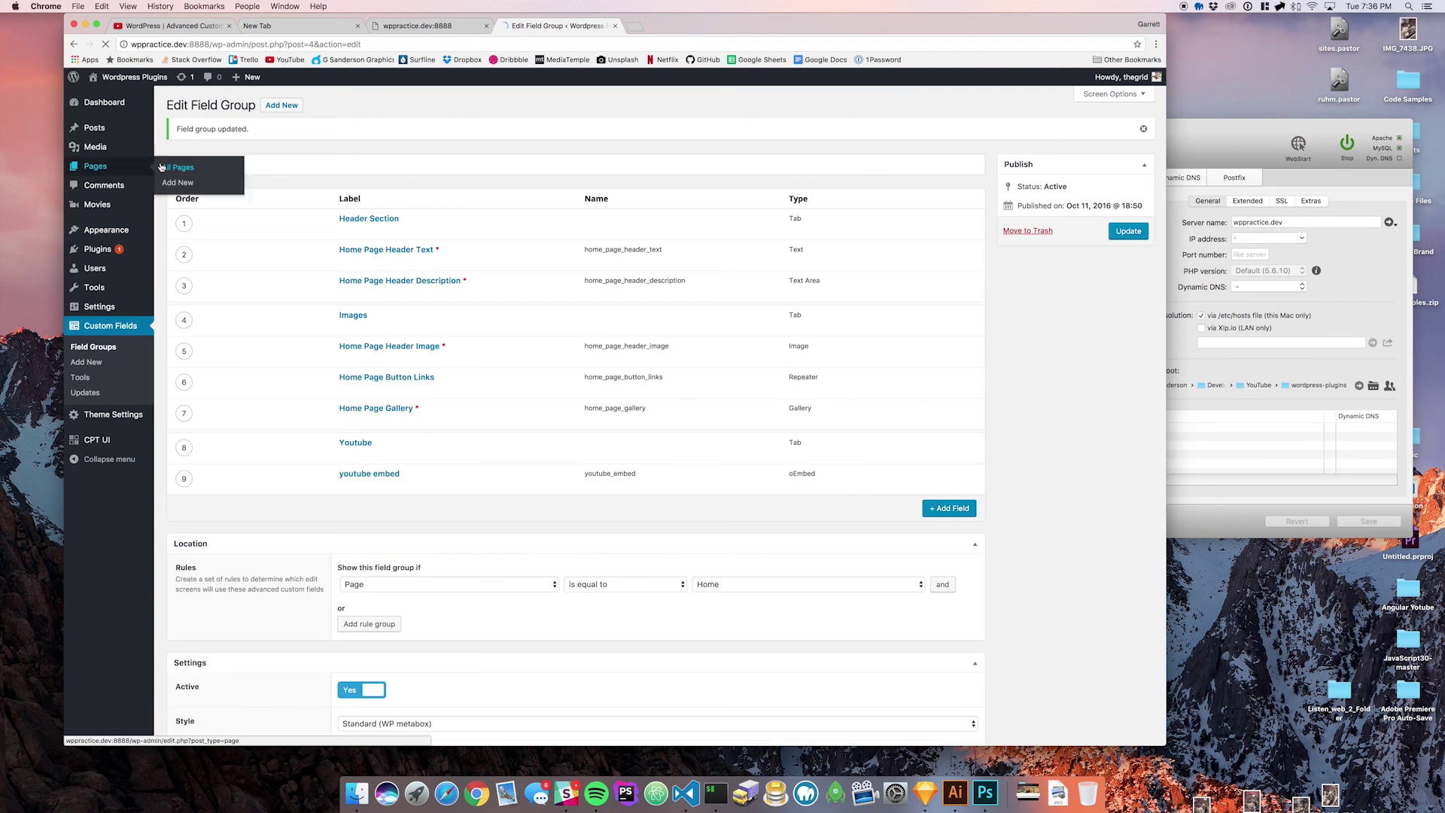
- Open the Home page for editing and examine the contents of its Header Section, Images and Youtube tabs
left_click(161, 168)
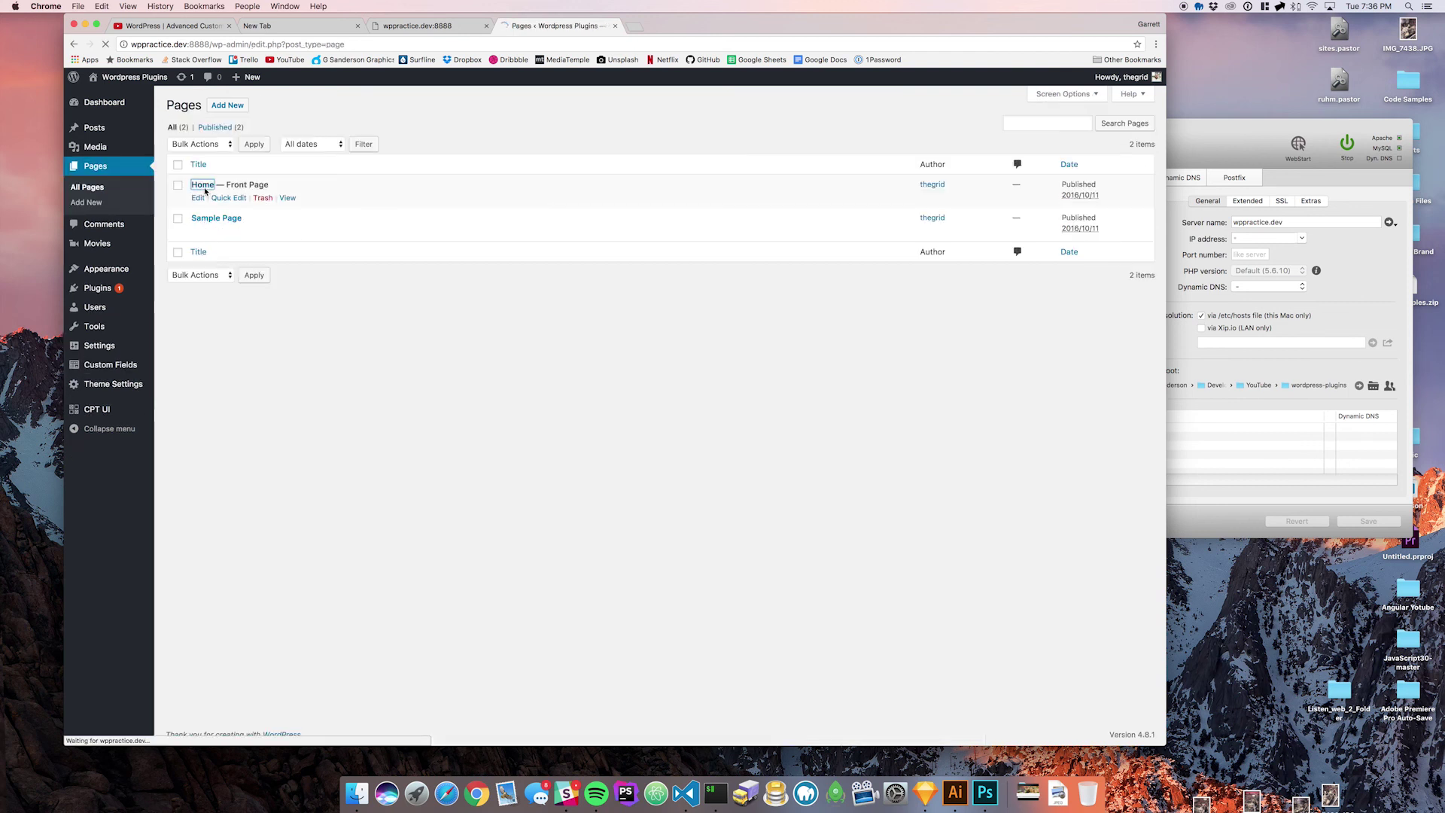
left_click(201, 226)
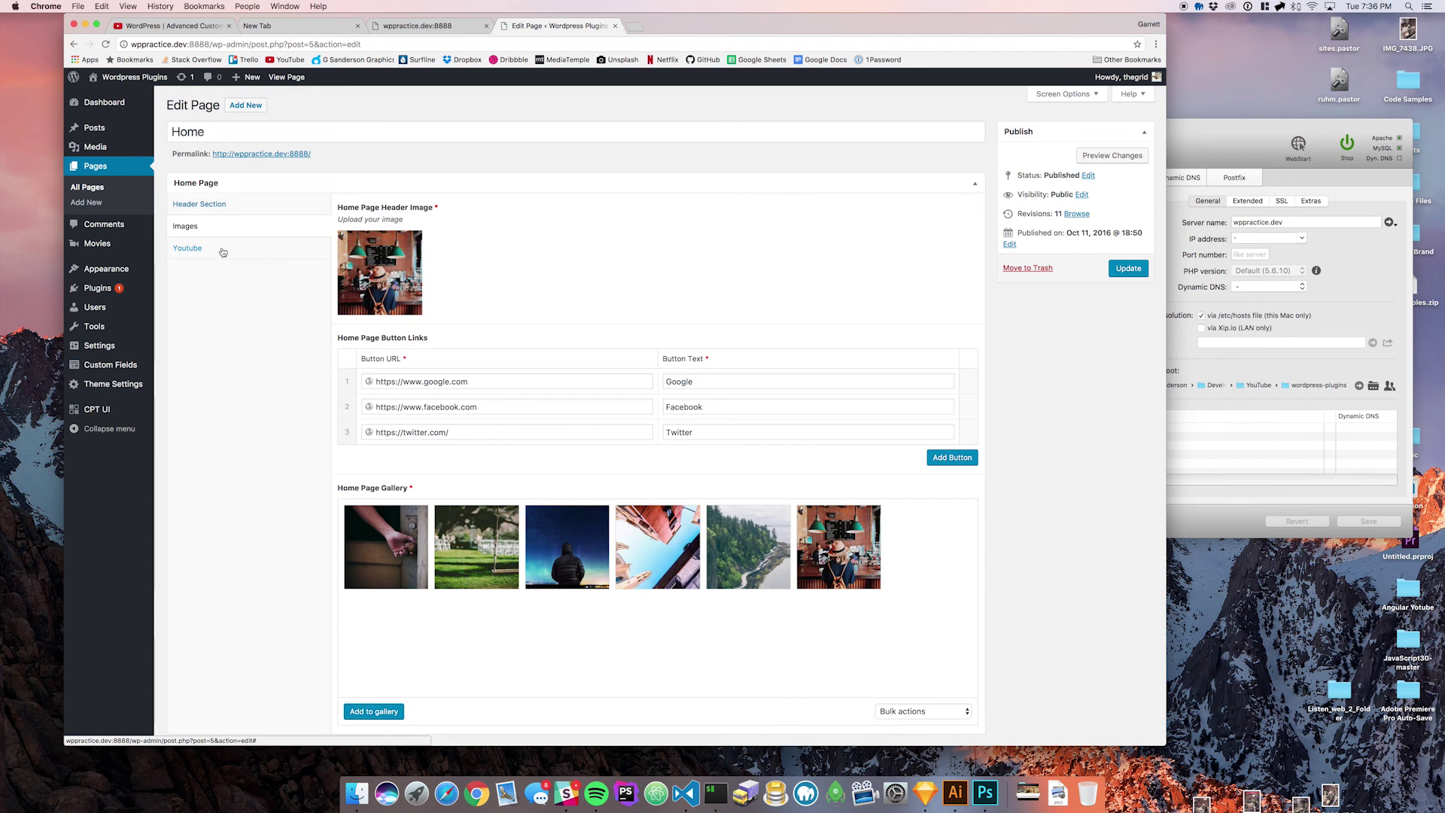
left_click(259, 211)
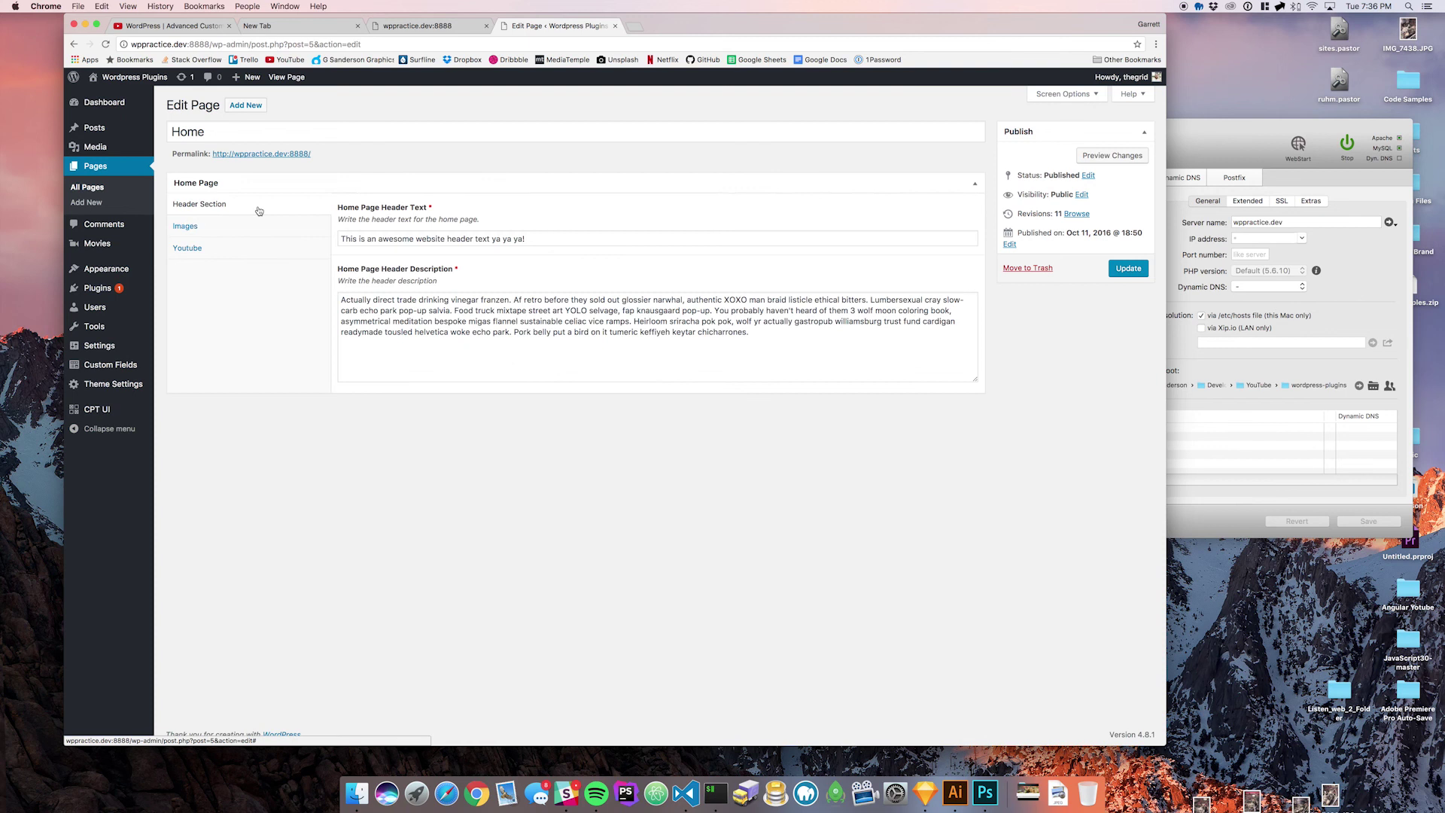
left_click(198, 226)
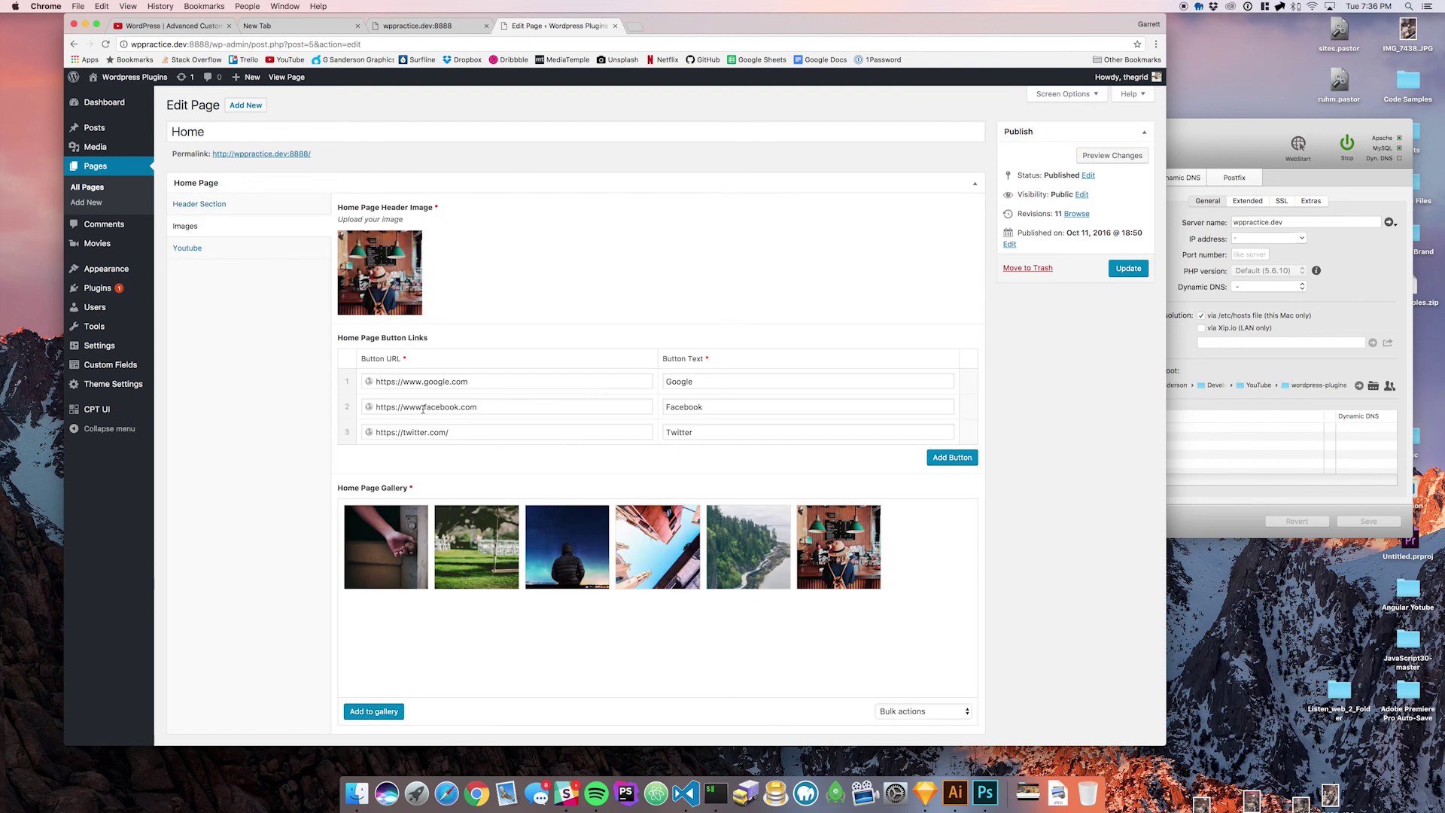
left_click(188, 248)
left_click(199, 204)
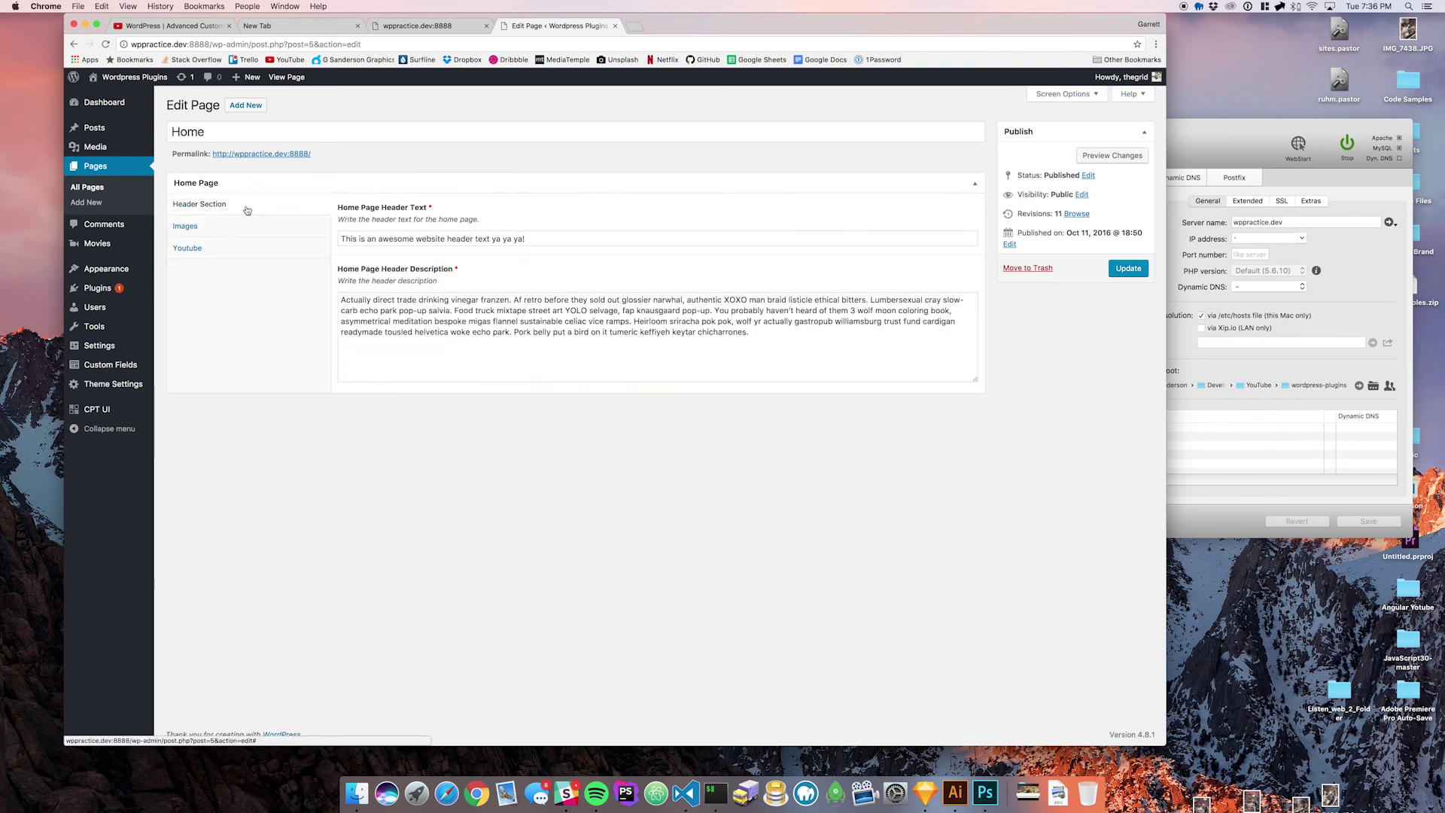
left_click(185, 226)
left_click(288, 243)
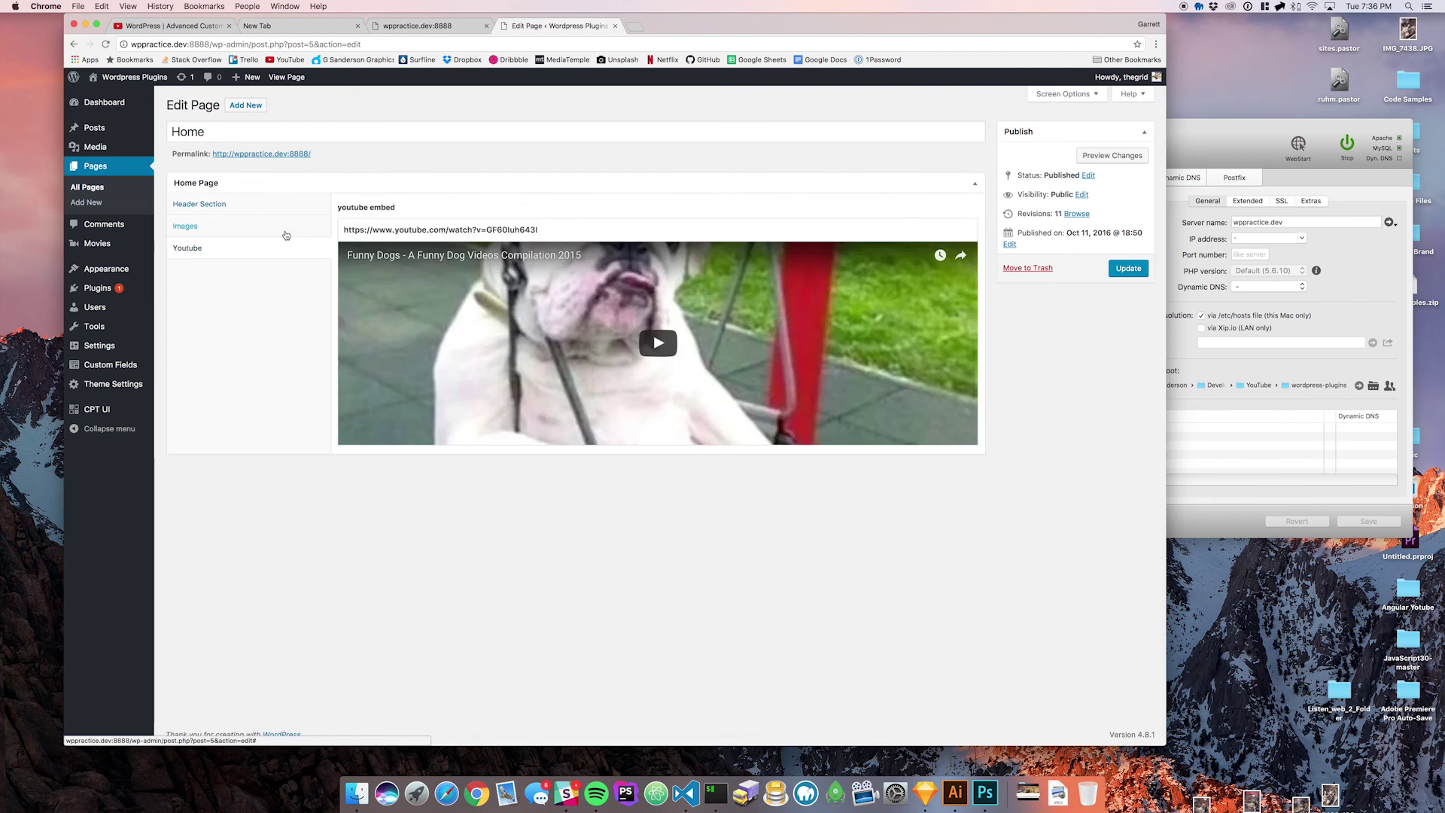
left_click(271, 204)
left_click(263, 230)
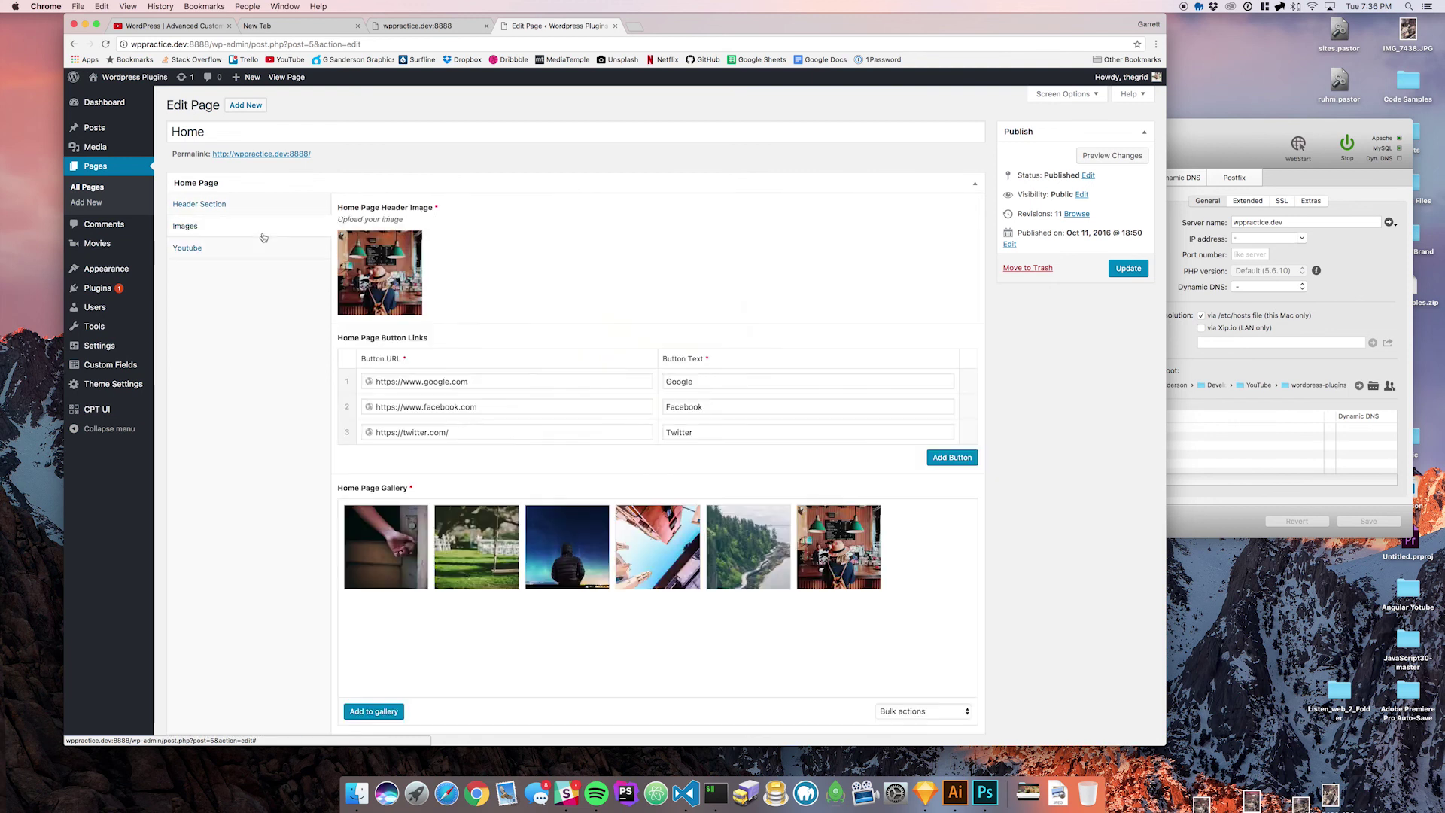
left_click(269, 248)
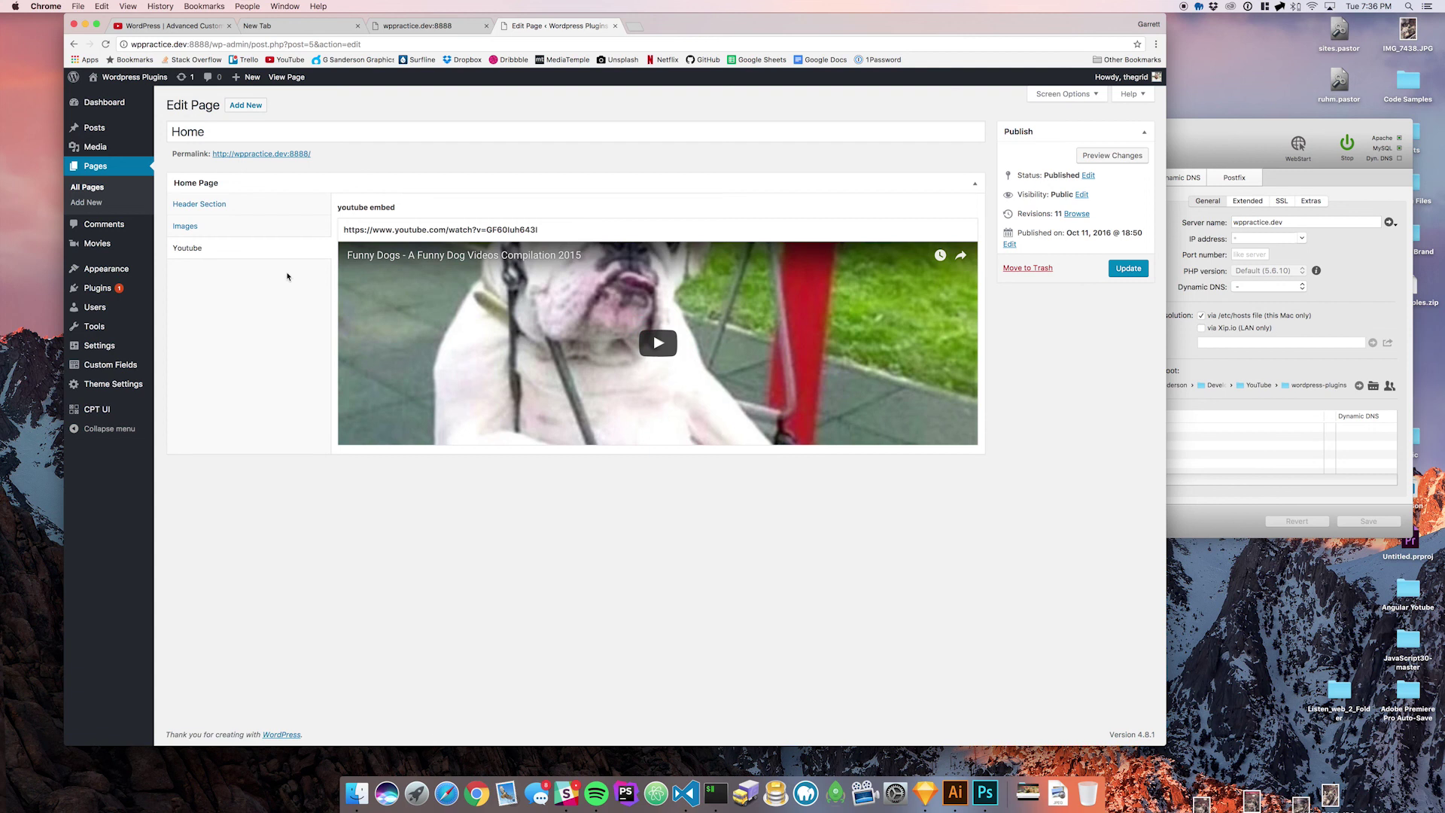
- Return to the custom field groups and open the Home Page group for editing
mouse_move(131, 312)
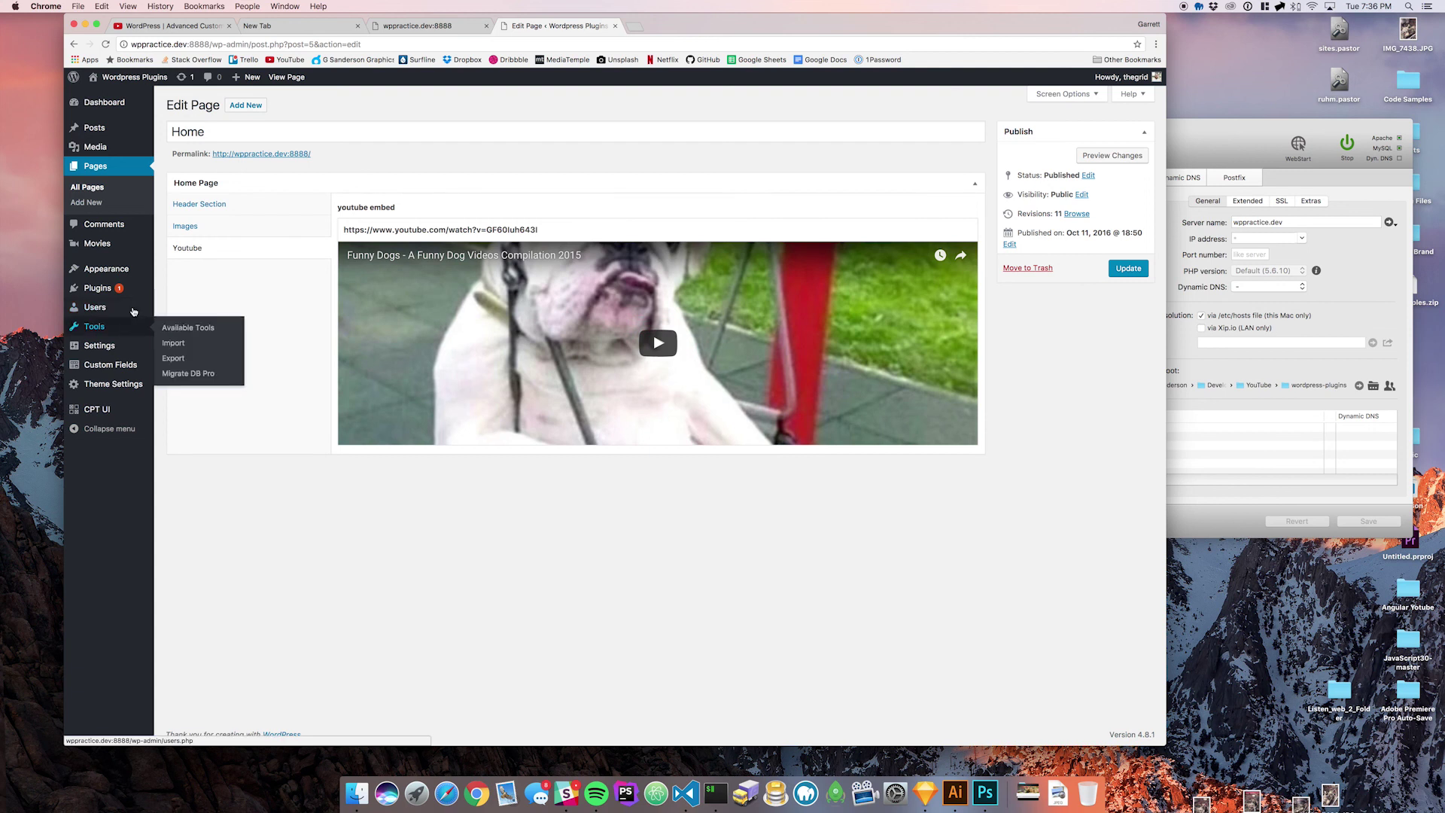
left_click(109, 173)
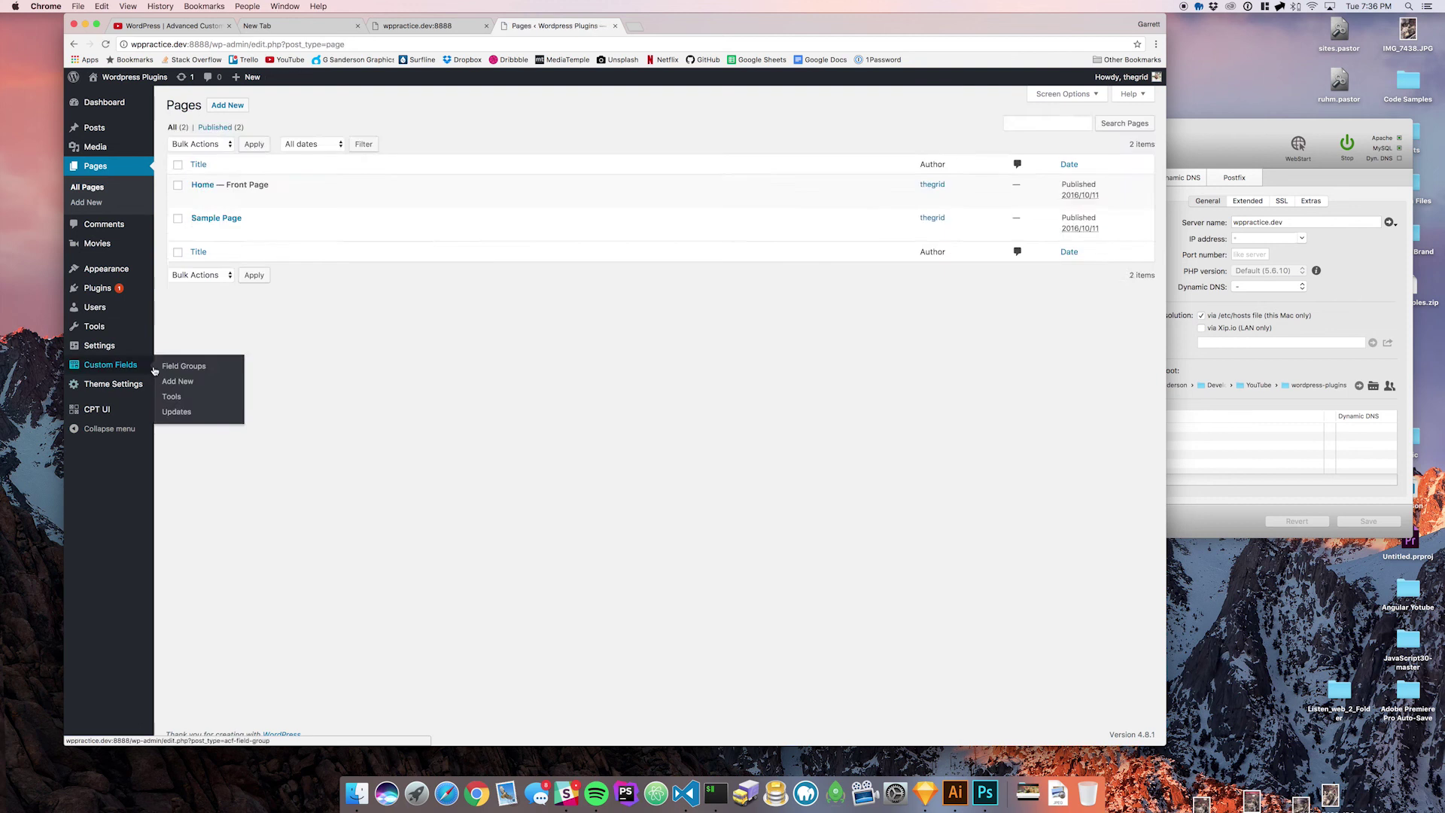
left_click(180, 366)
left_click(219, 269)
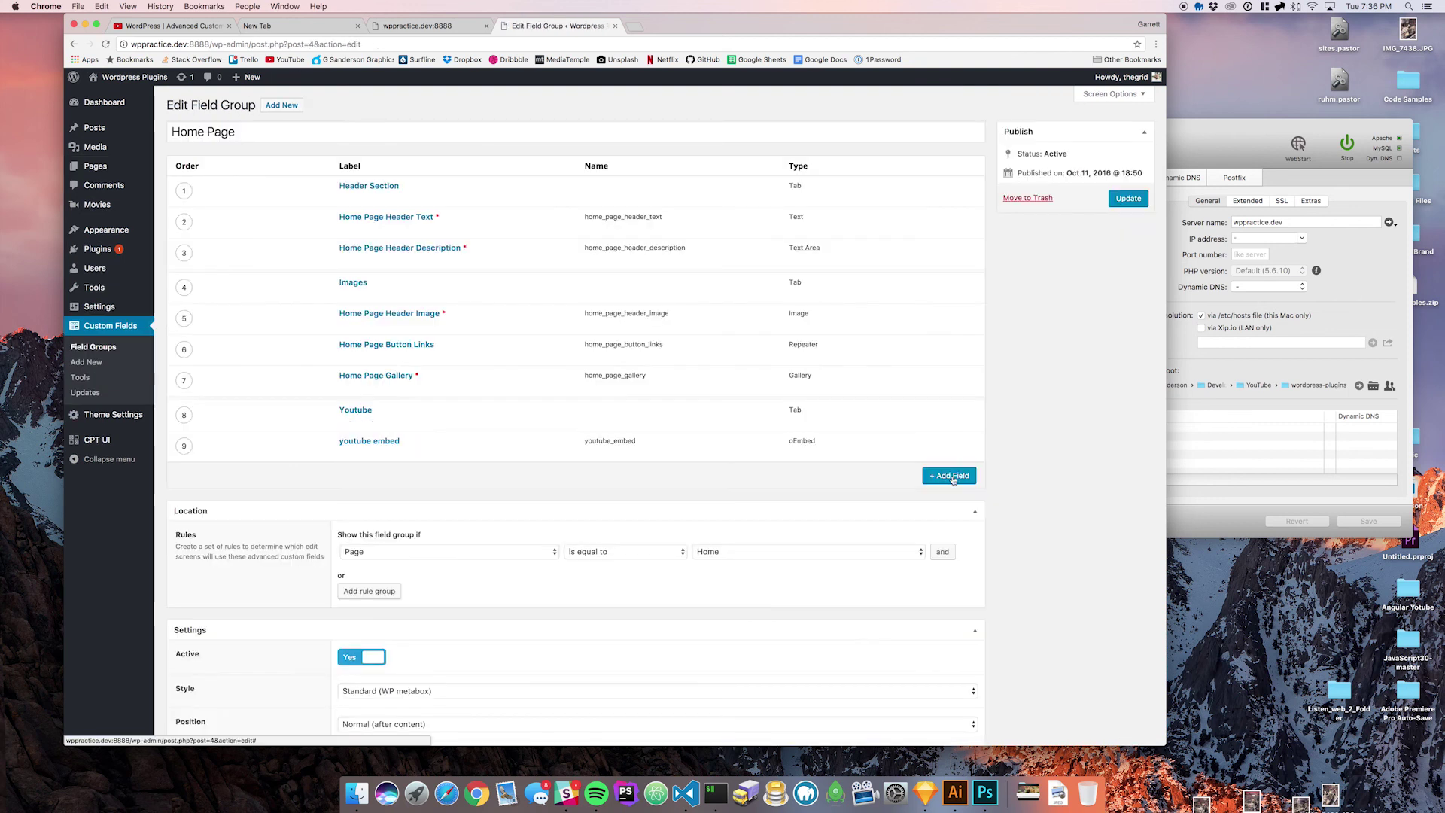
- Add a field labelled "more tabs" with the type Tab to the end of the Home Page field group
left_click(951, 477)
type("new")
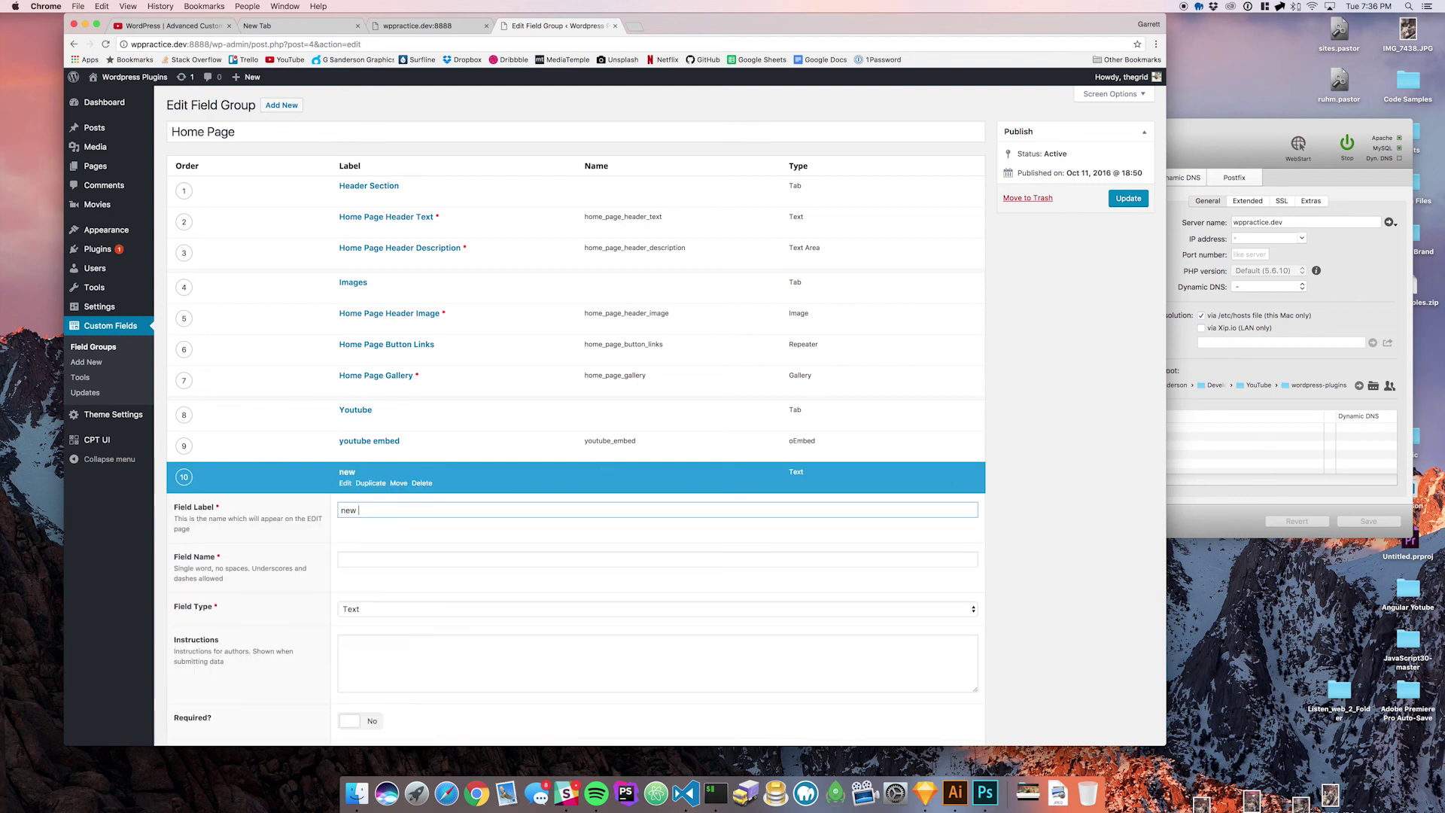
key("BackSpace")
key("BackSpace")
key("BackSpace")
key("BackSpace")
type("more tabs")
key("Tab")
left_click(454, 609)
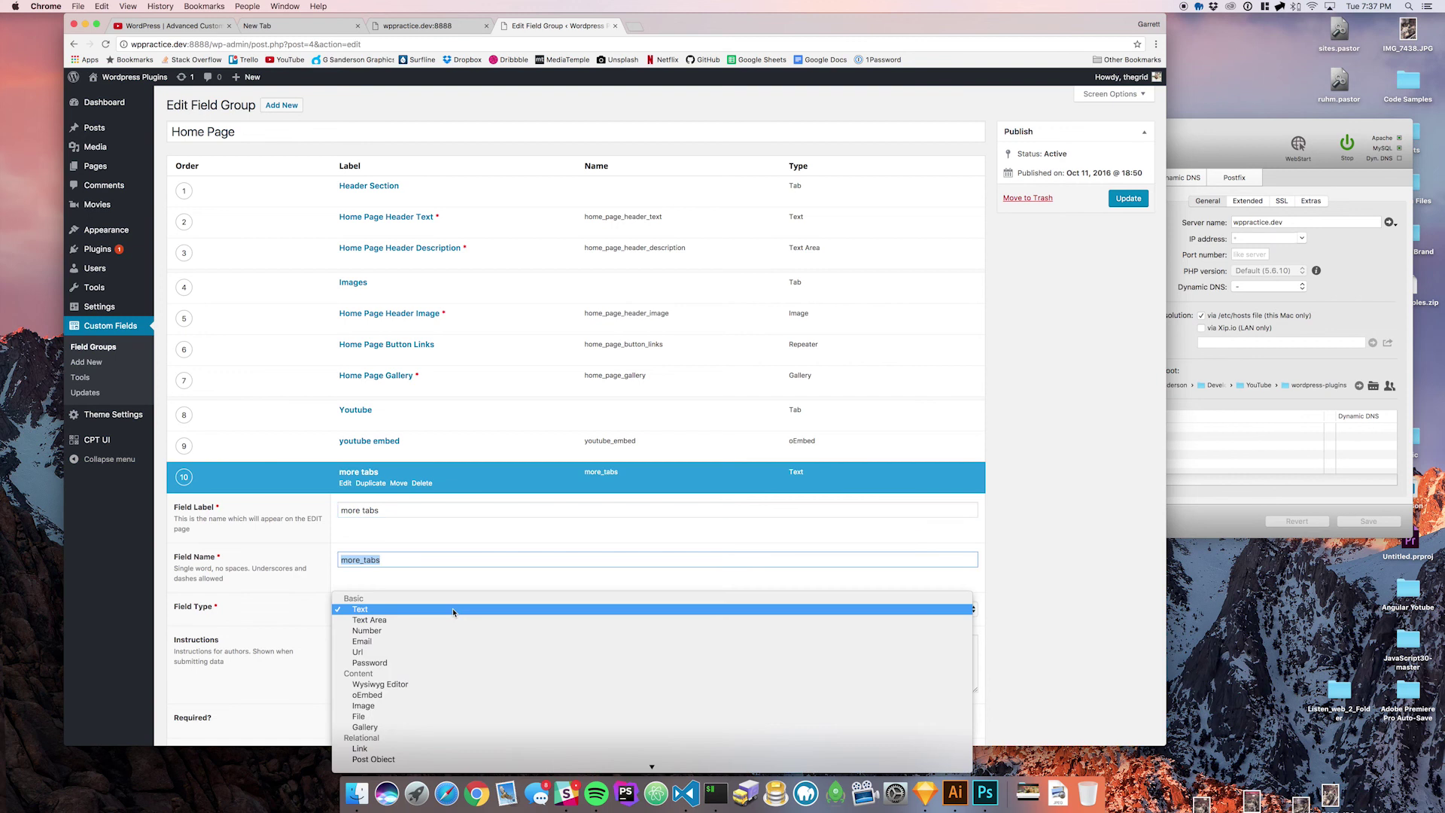
type("tab")
key("Return")
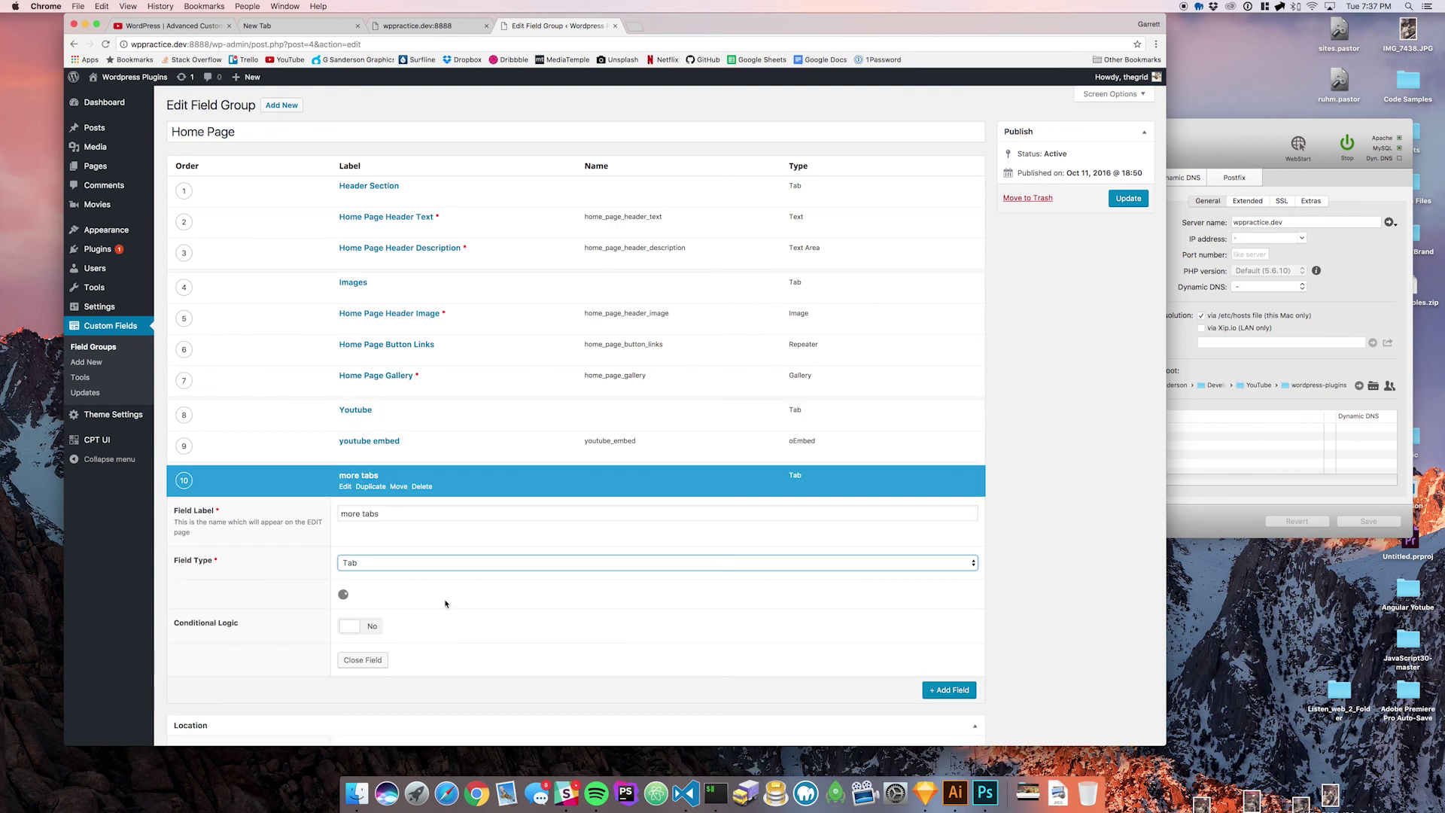
- Keep the new tab field's placement at Top aligned and save the field group
scroll(402, 668, "down", 2)
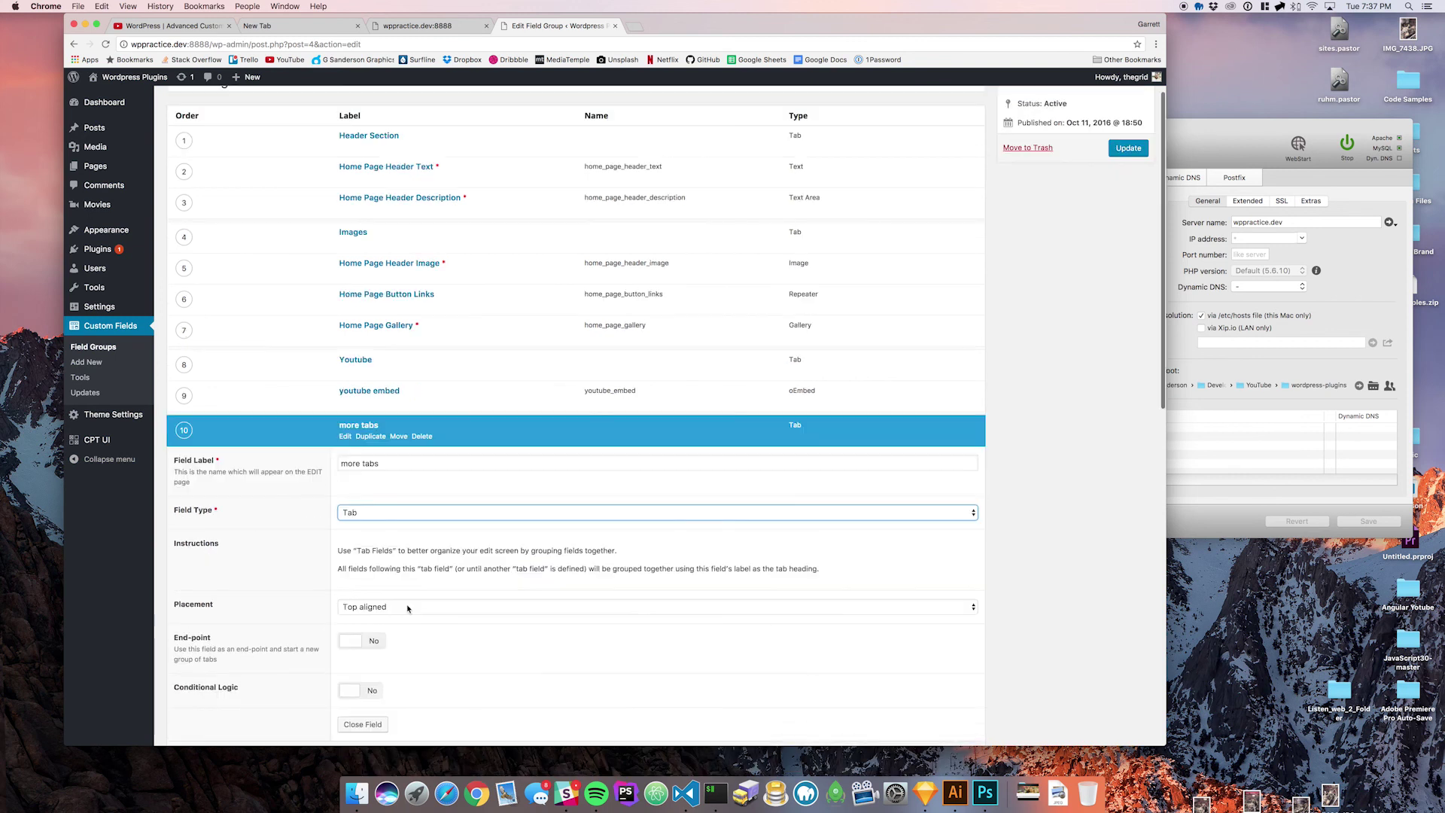
left_click(407, 608)
left_click(410, 609)
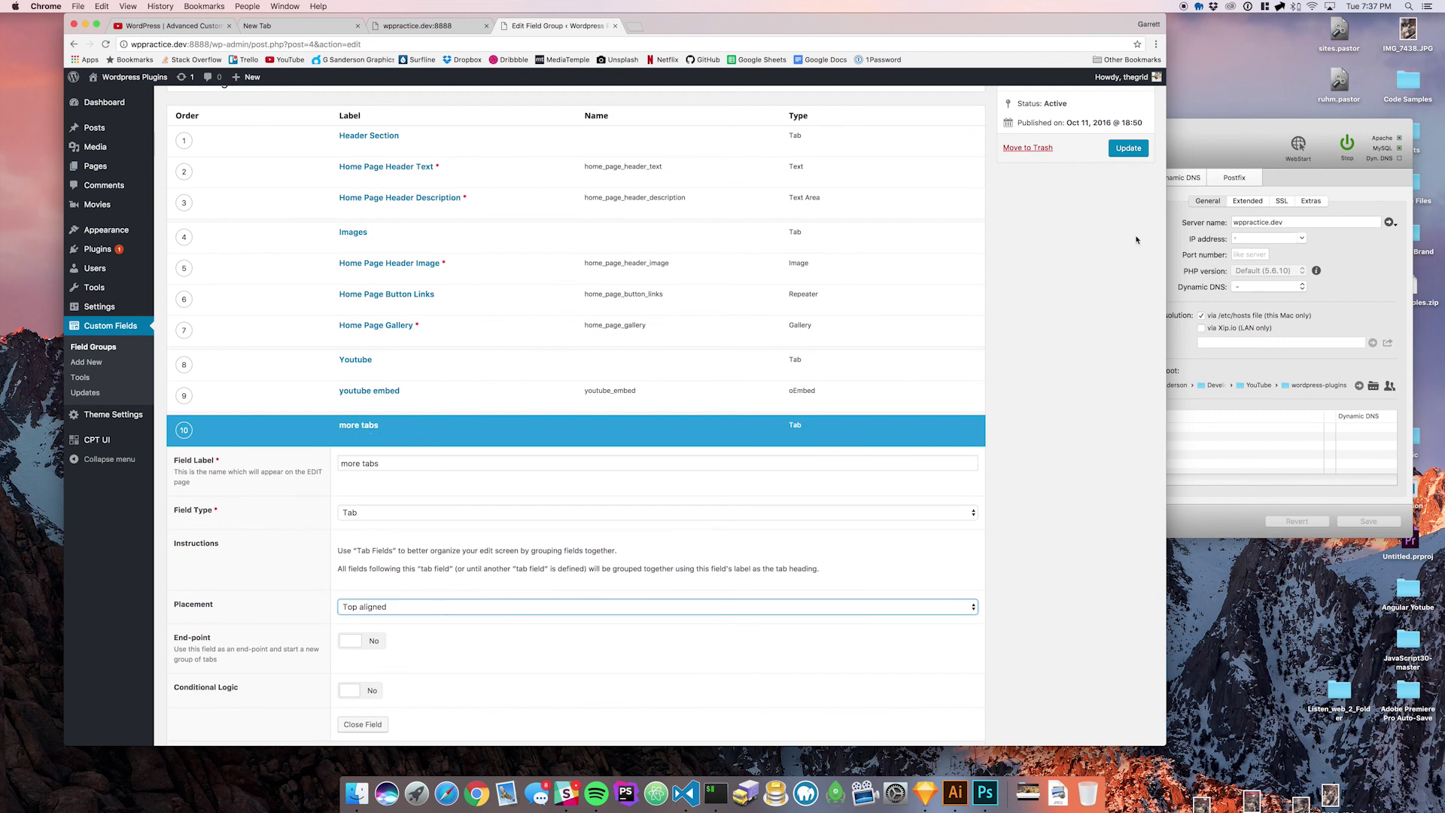
left_click(1128, 148)
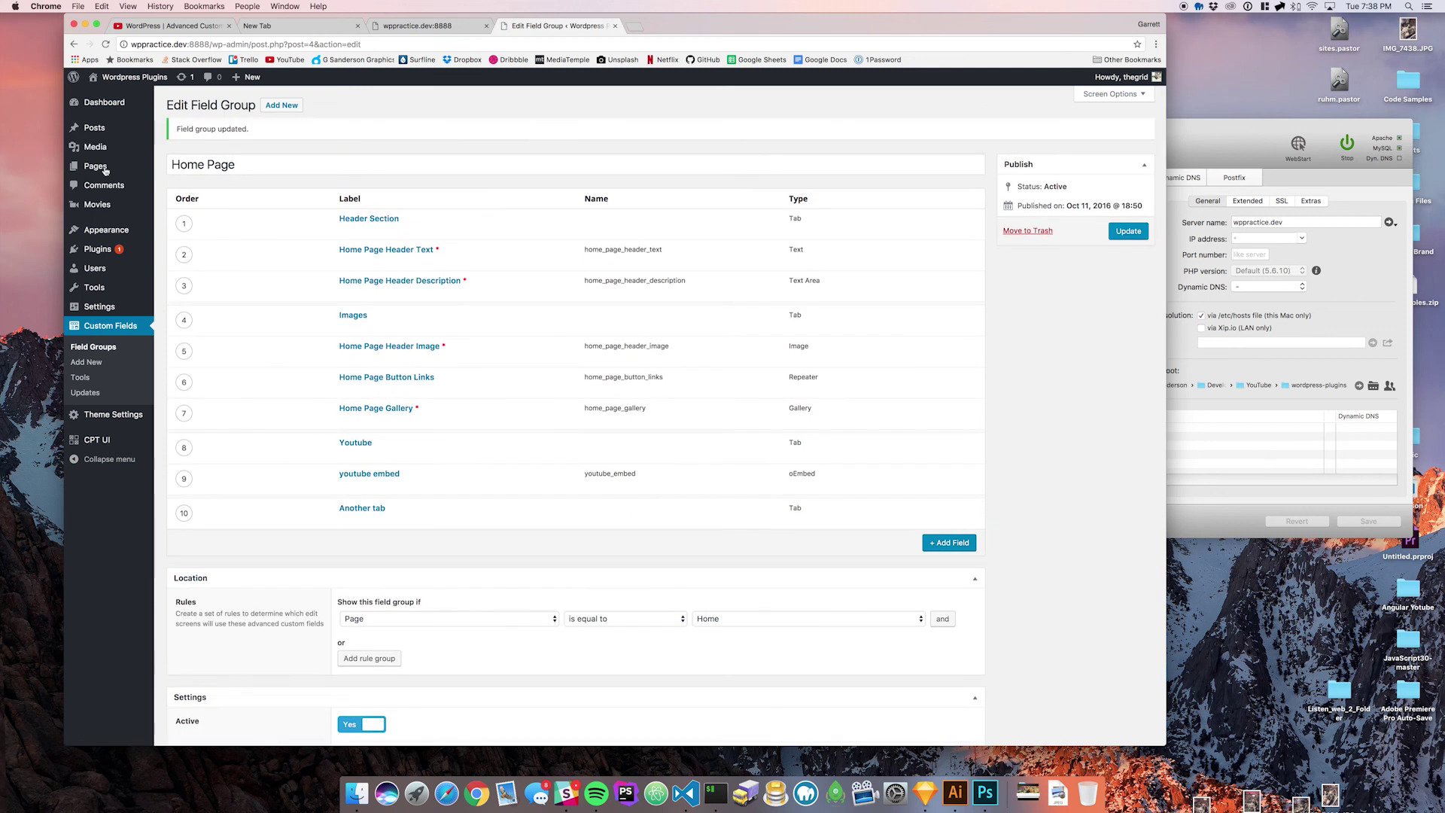
- Open the Home page for editing and examine where "Another tab" sits under the Header Section, Images and Youtube tabs
left_click(167, 173)
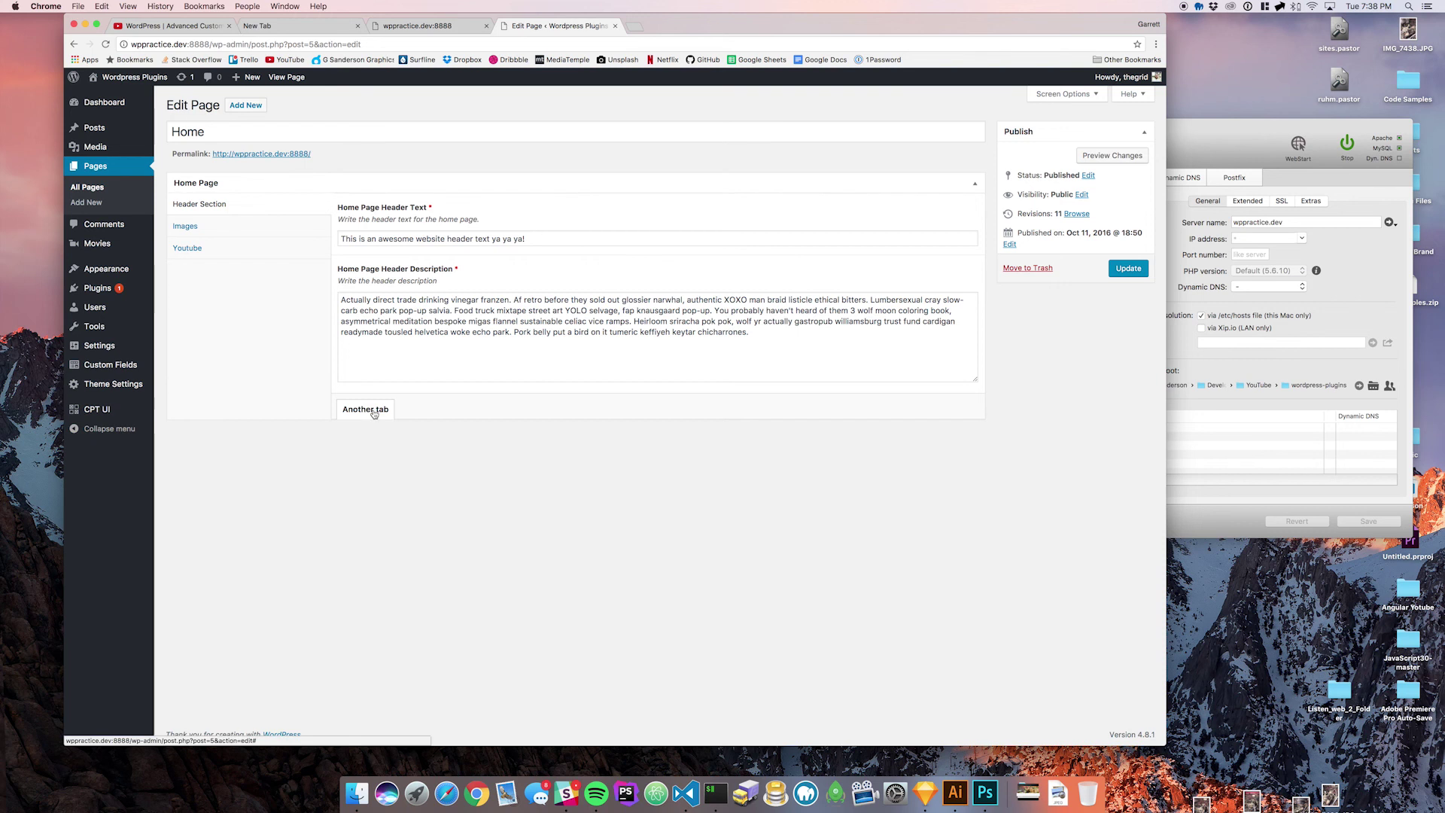
left_click(210, 231)
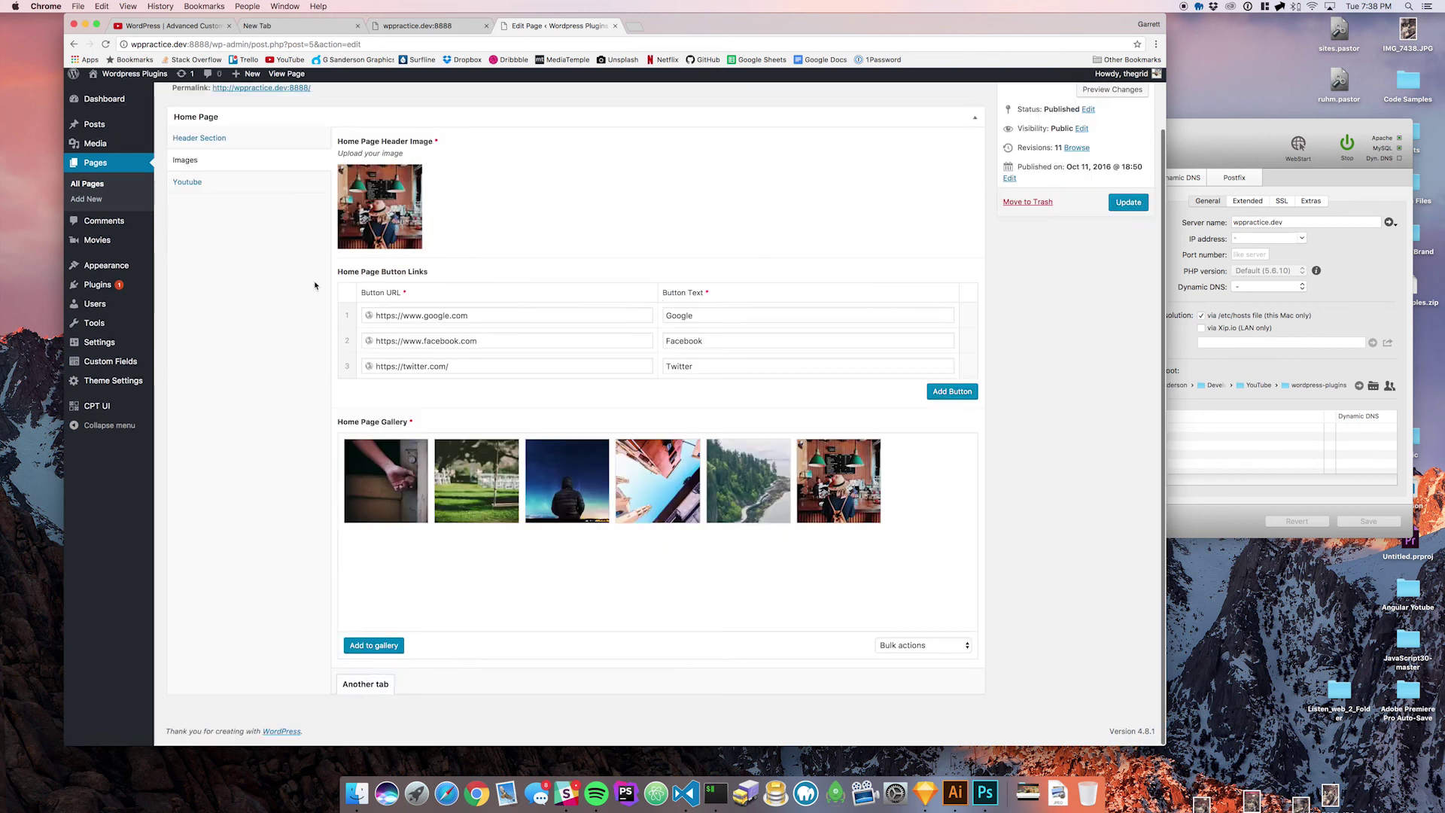
scroll(227, 465, "down", 2)
left_click(271, 186)
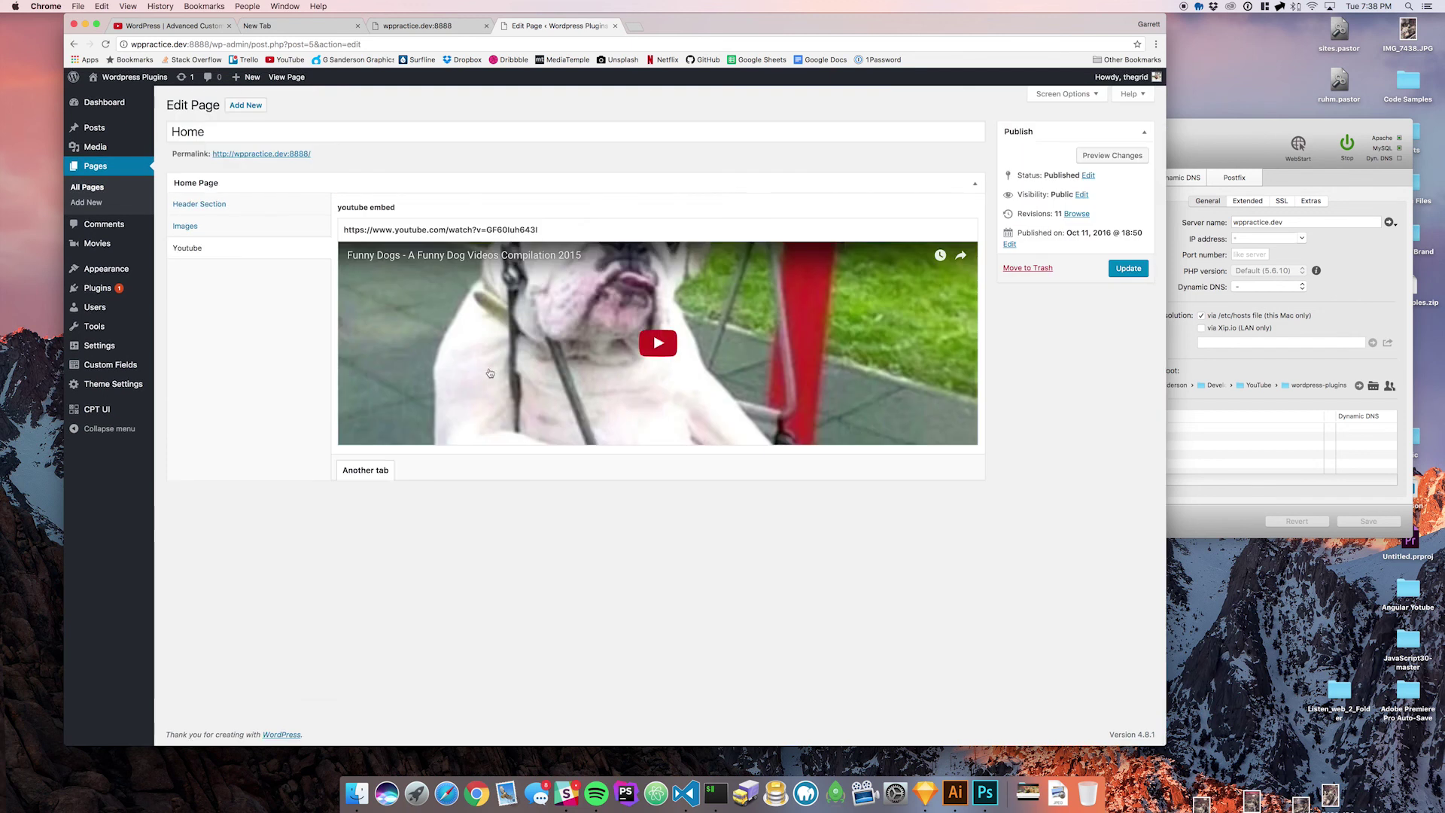
left_click(289, 223)
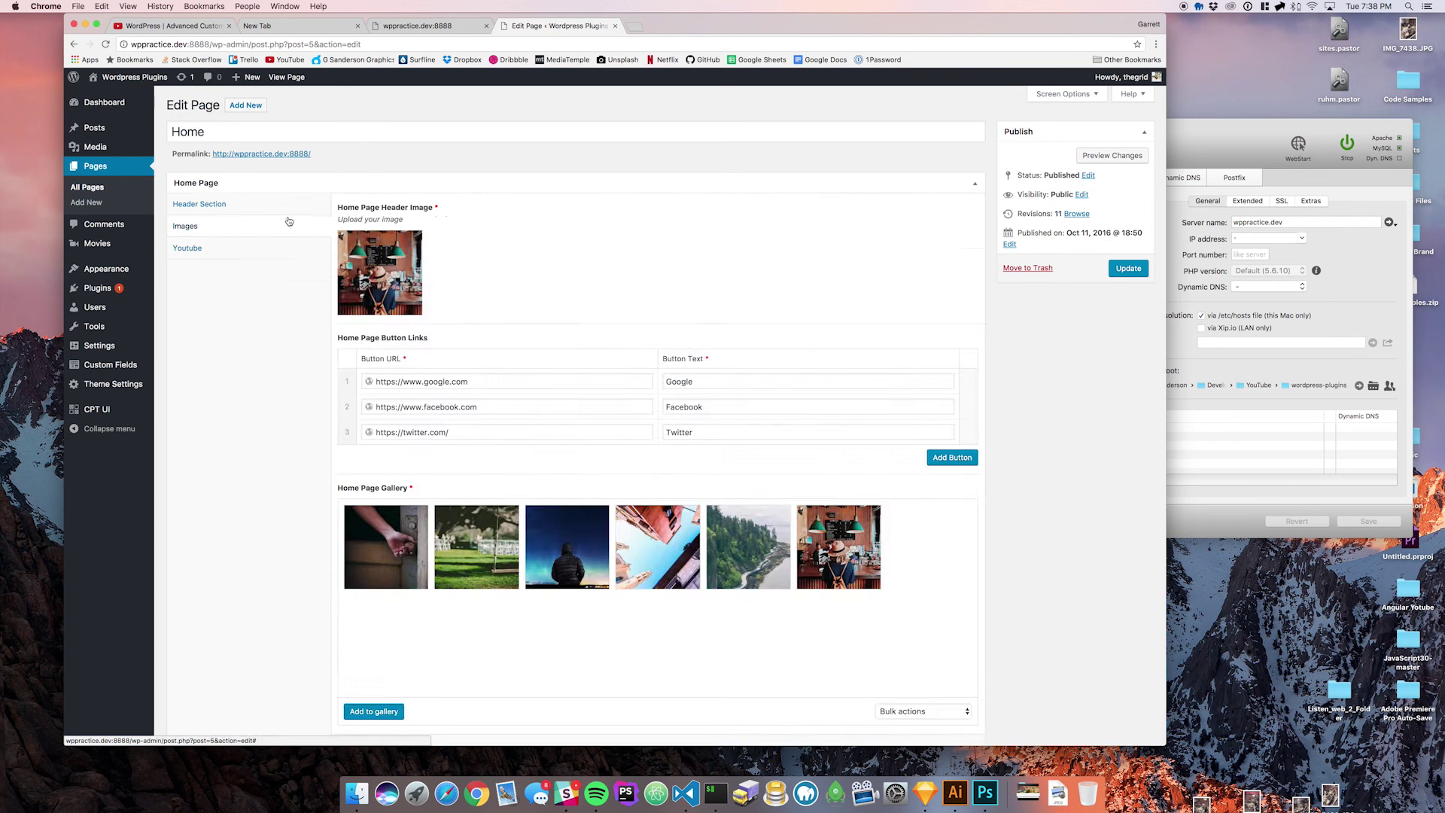
left_click(200, 204)
left_click(185, 226)
scroll(391, 686, "down", 2)
left_click(225, 184)
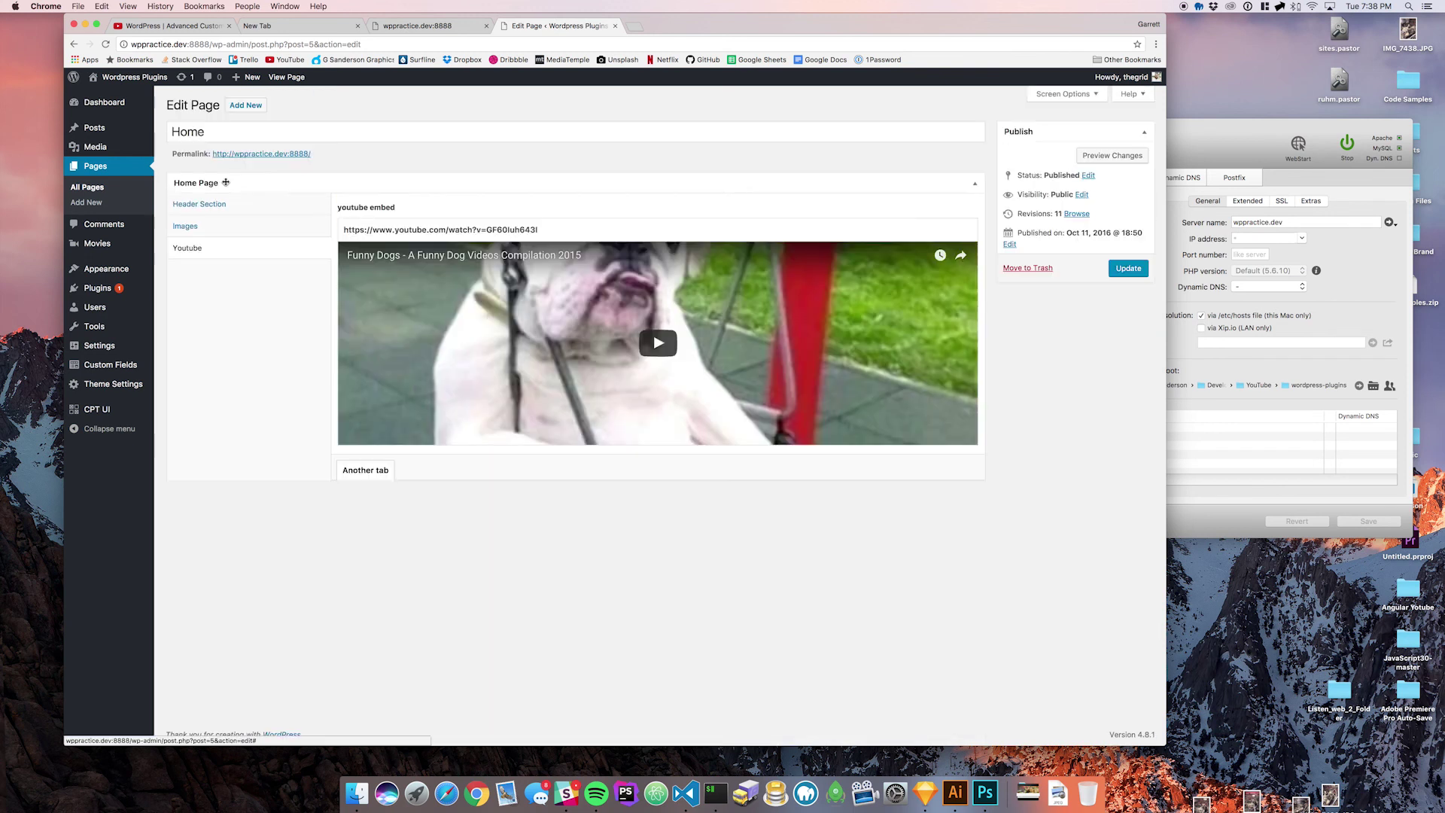
left_click(185, 226)
left_click(237, 202)
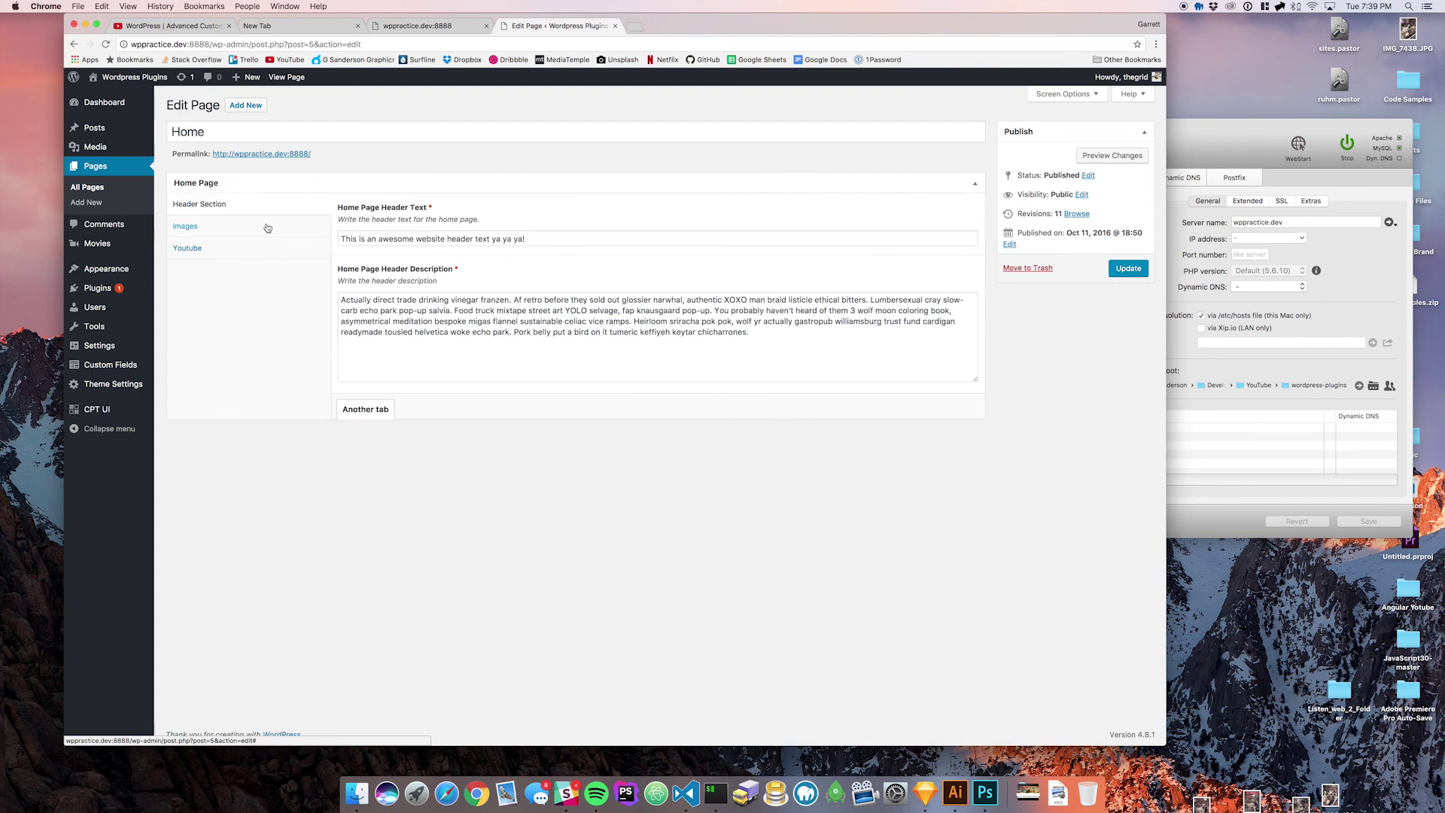
- Return to the custom field groups and open the Home Page group for editing
left_click(126, 168)
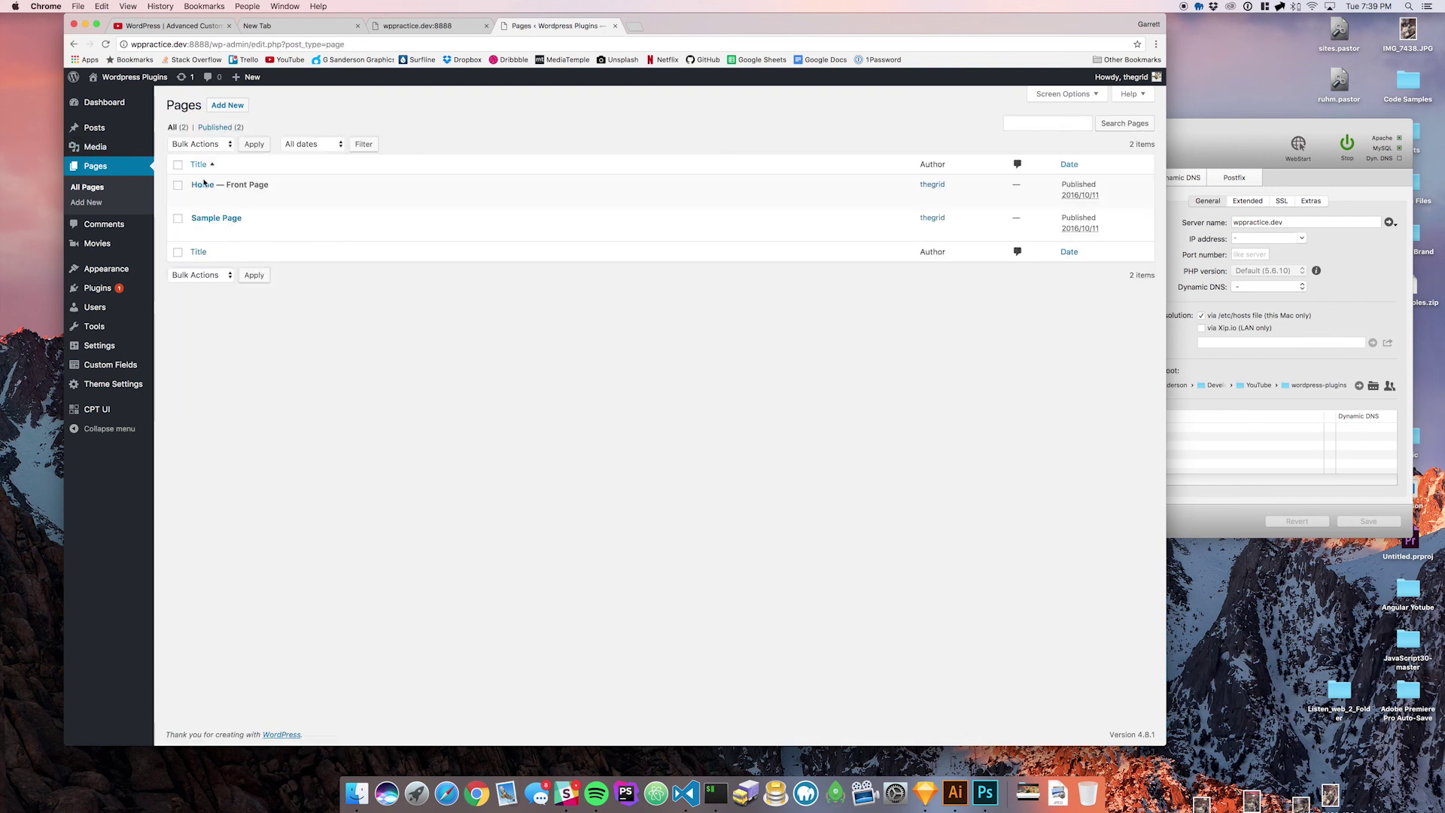
left_click(184, 367)
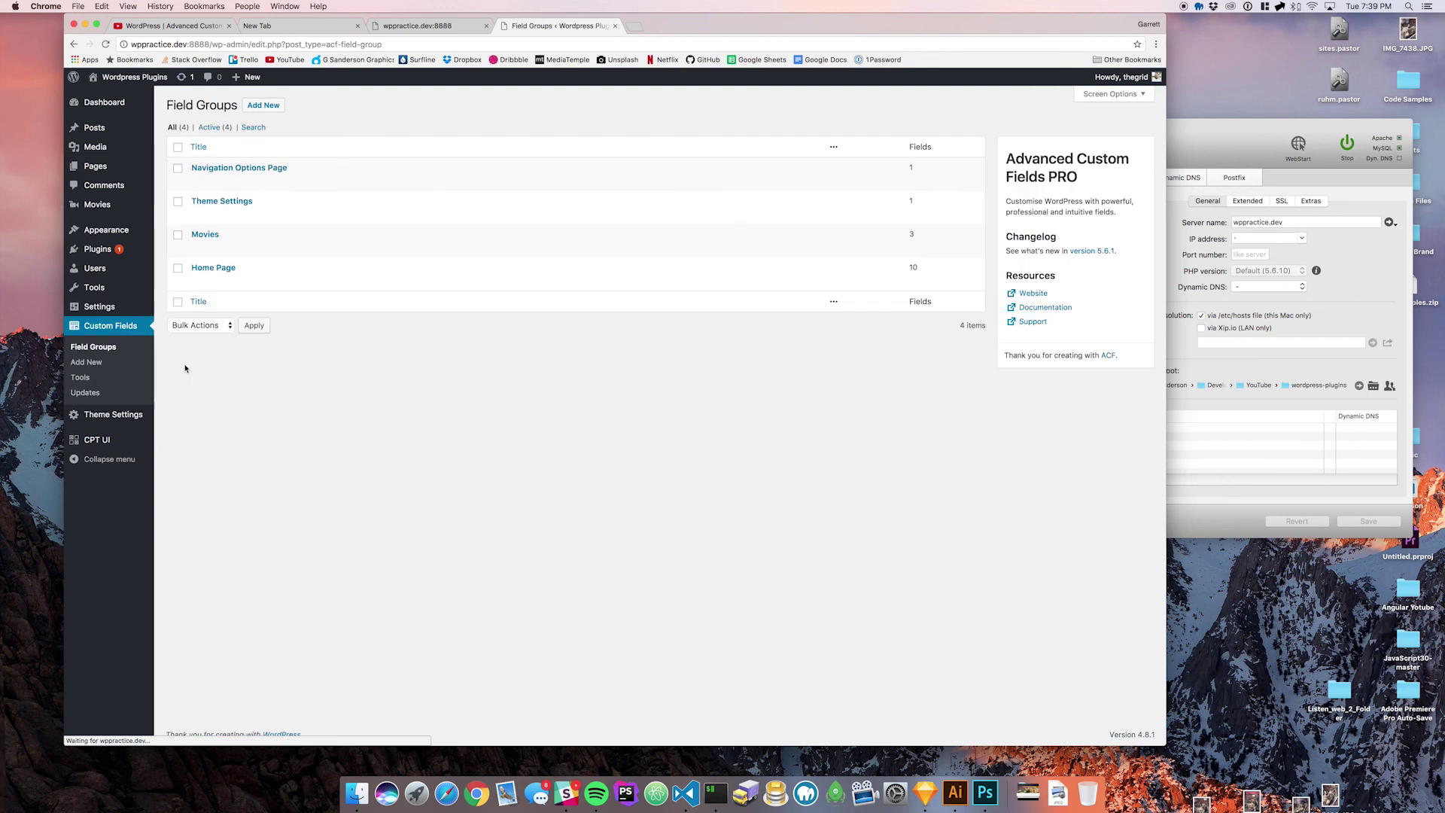
left_click(215, 269)
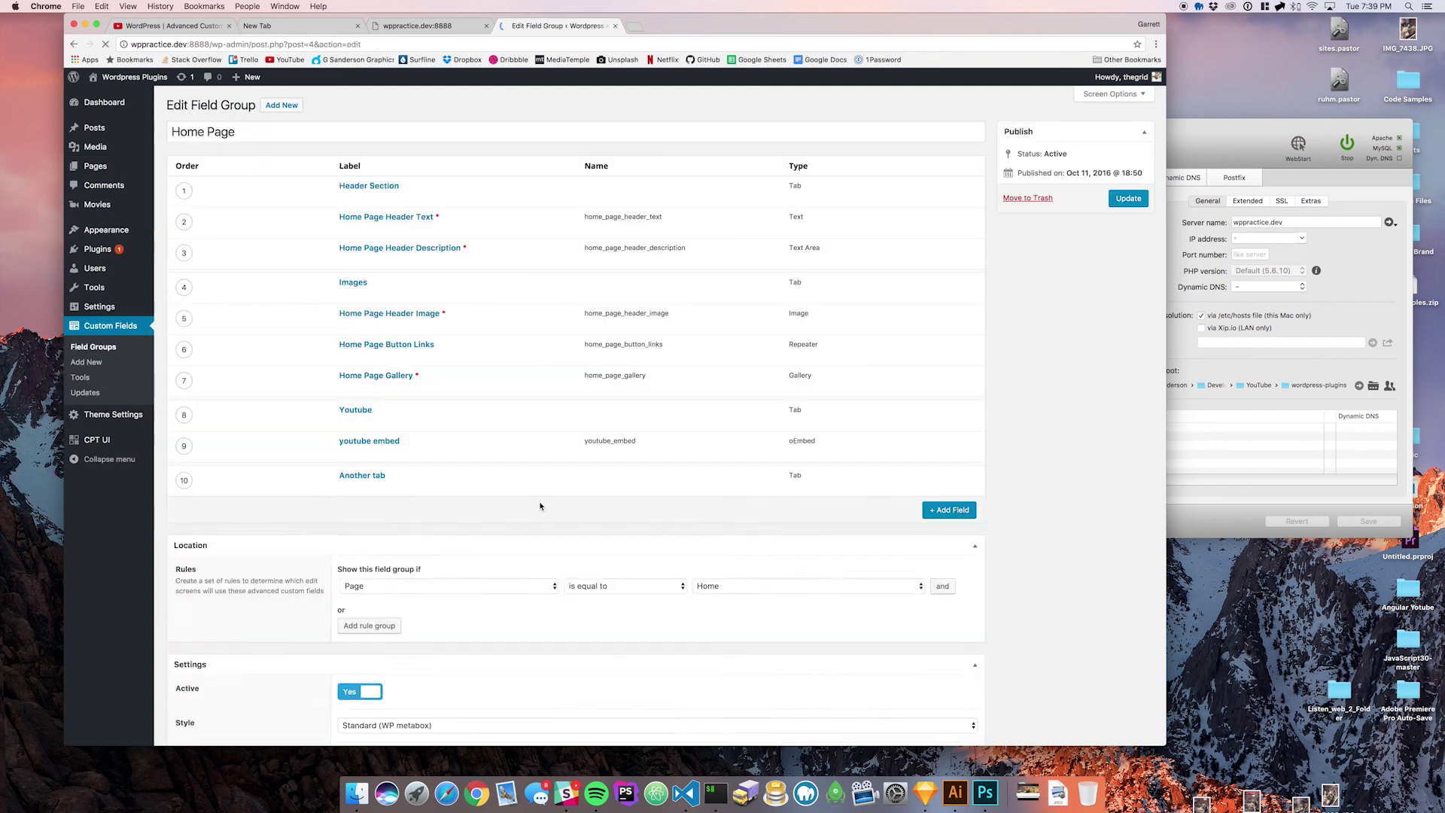
- Add a Text field labelled "random field" below "Another tab" in the Home Page field group
left_click(949, 510)
type("r")
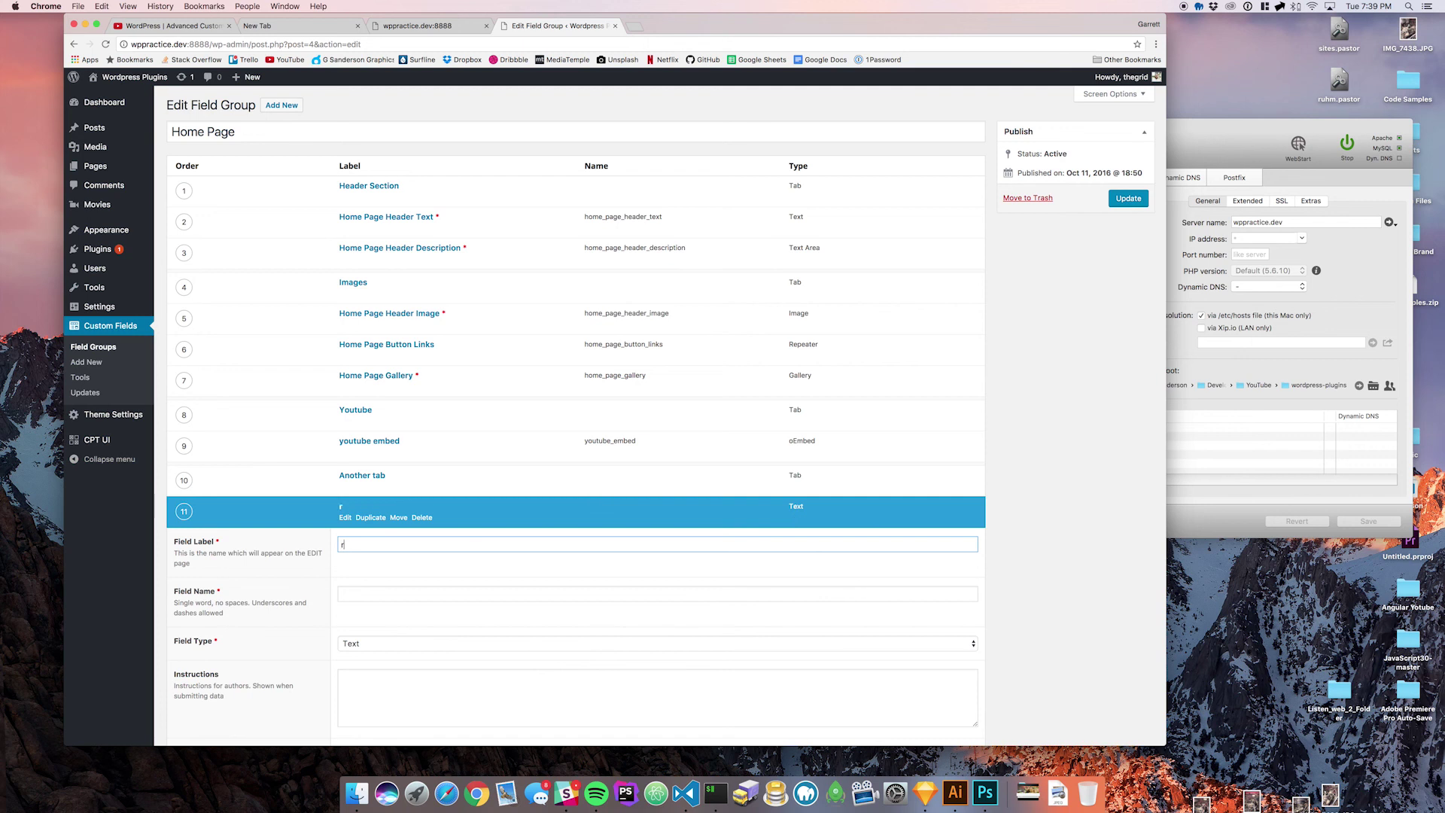
type("andom field")
key("Tab")
key("Tab")
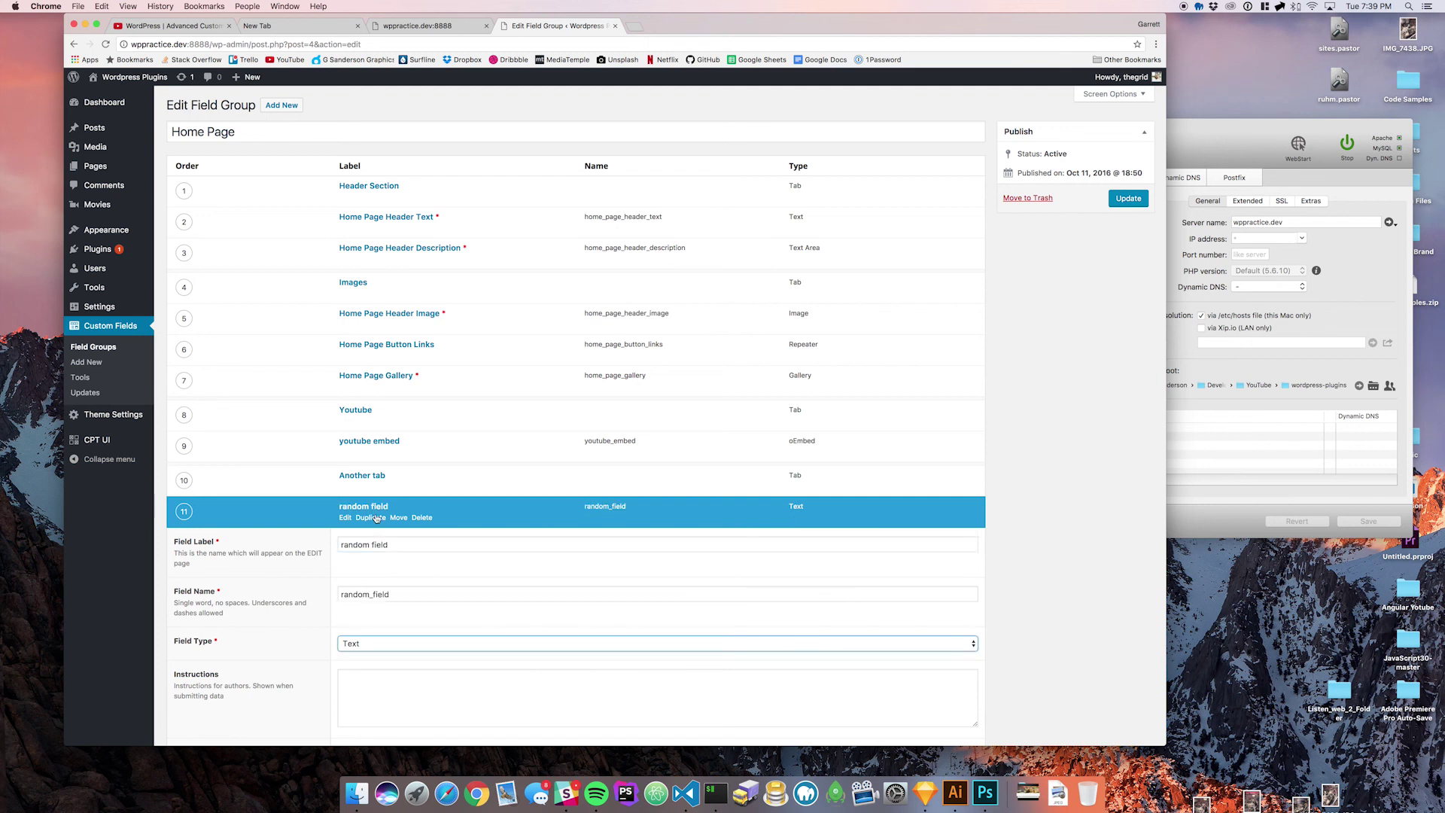
left_click(376, 518)
- Add a field labelled "another tab 2" with the type Tab below "random field"
left_click(949, 539)
type("a")
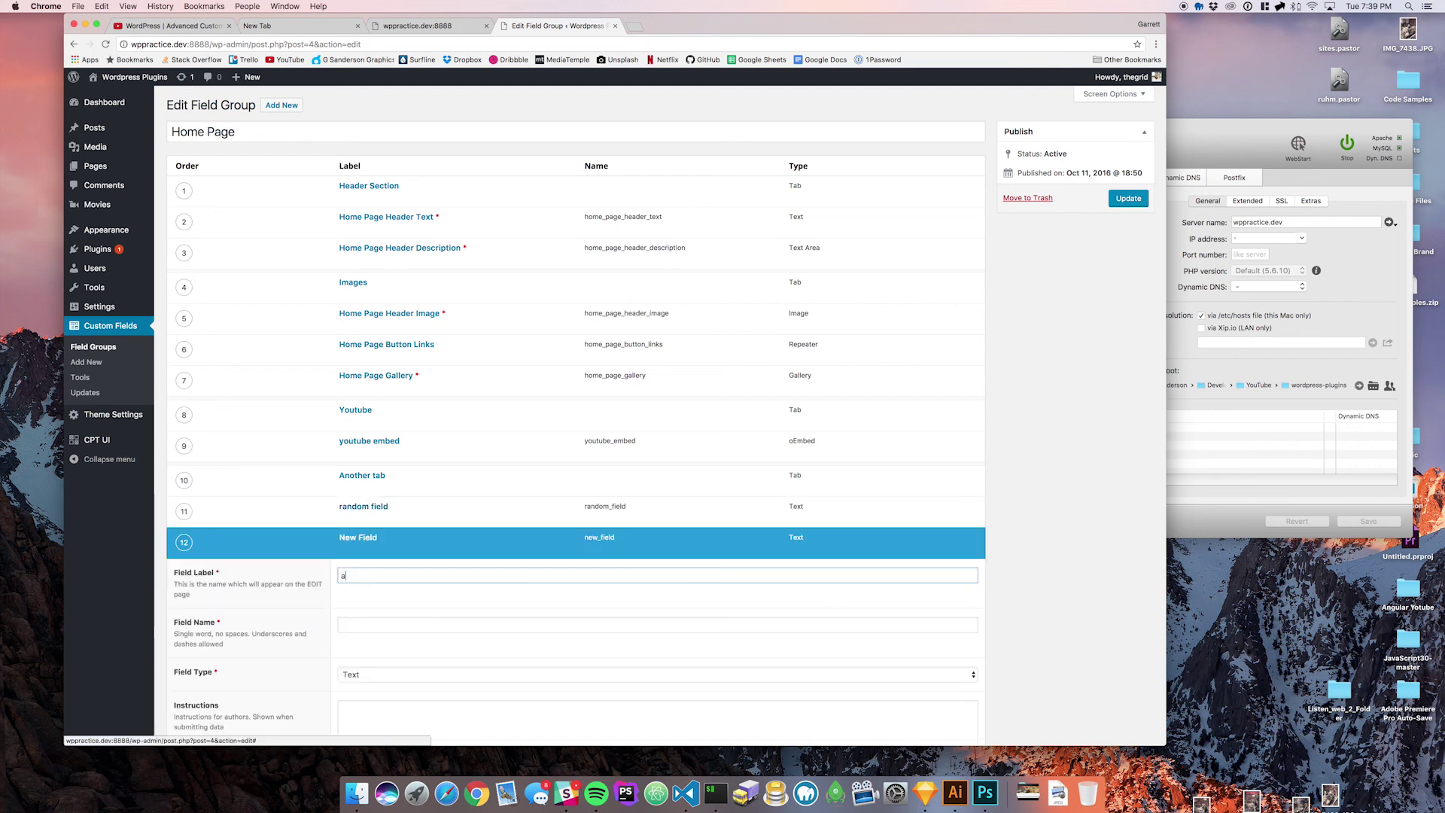
type("nother tab 2")
key("Tab")
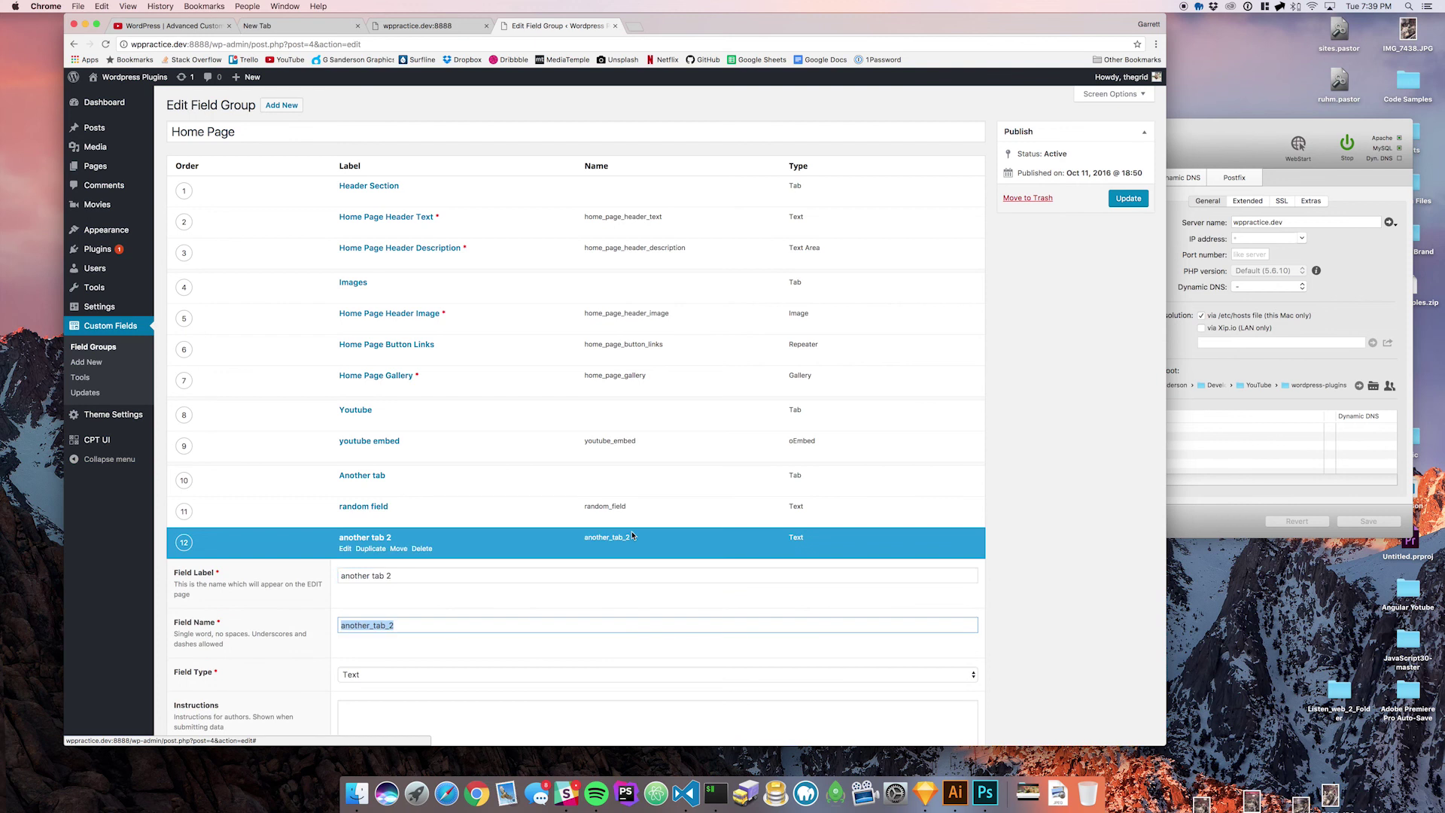
key("Tab")
left_click(378, 674)
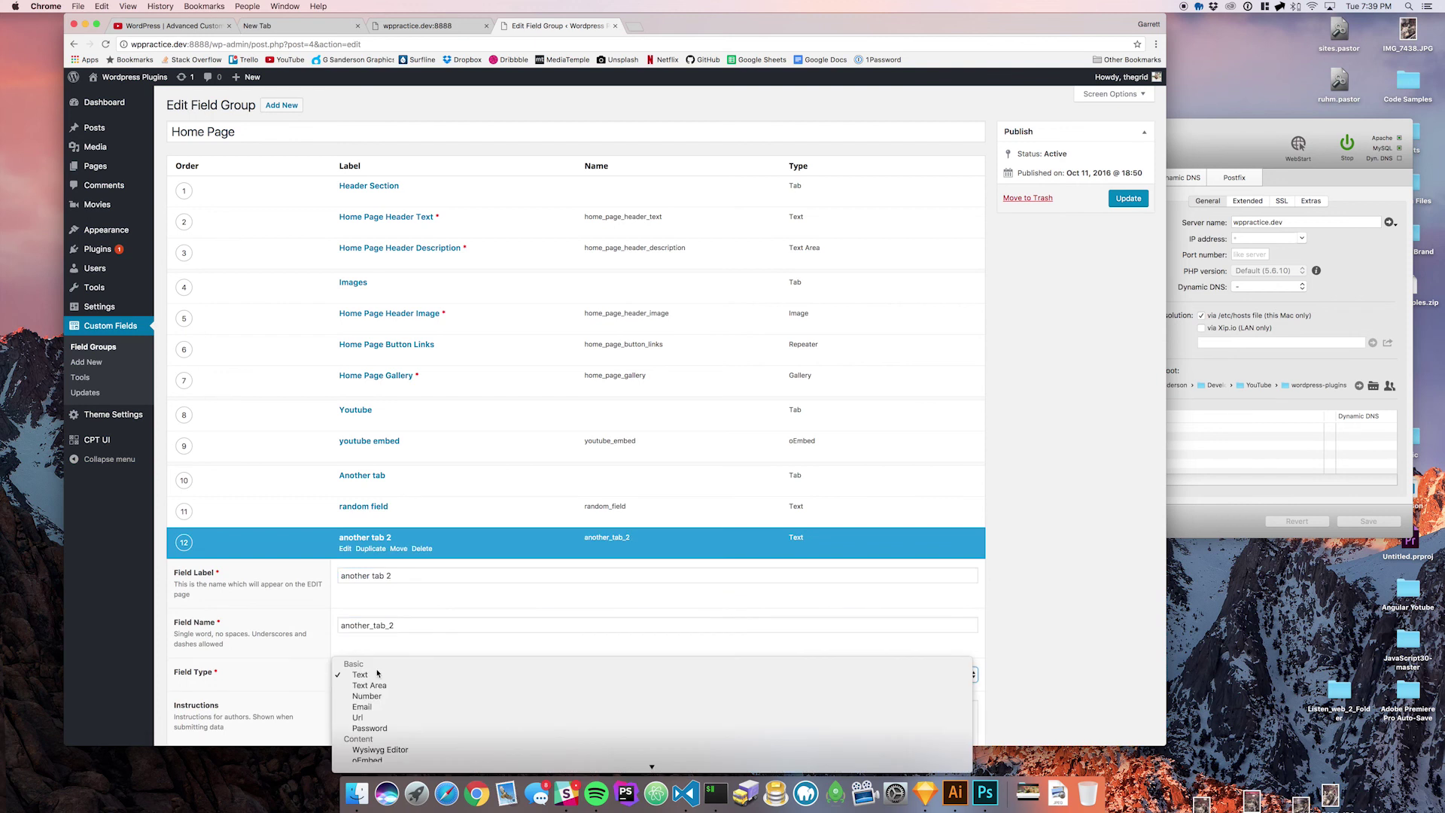
type("tab")
key("Return")
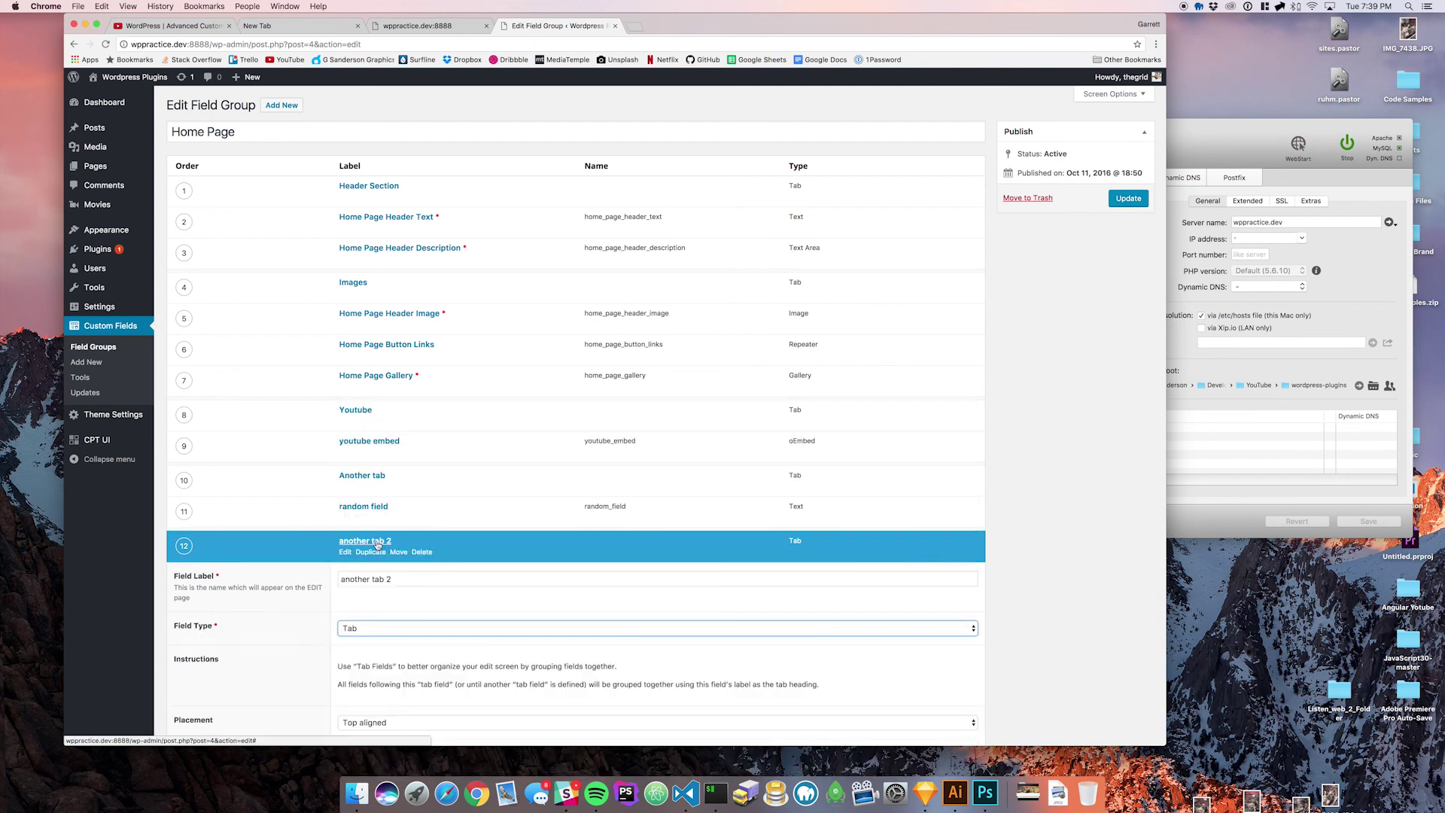
left_click(377, 543)
- Add a Text field labelled "another field 2" below "another tab 2" and save the field group
left_click(951, 577)
type("a")
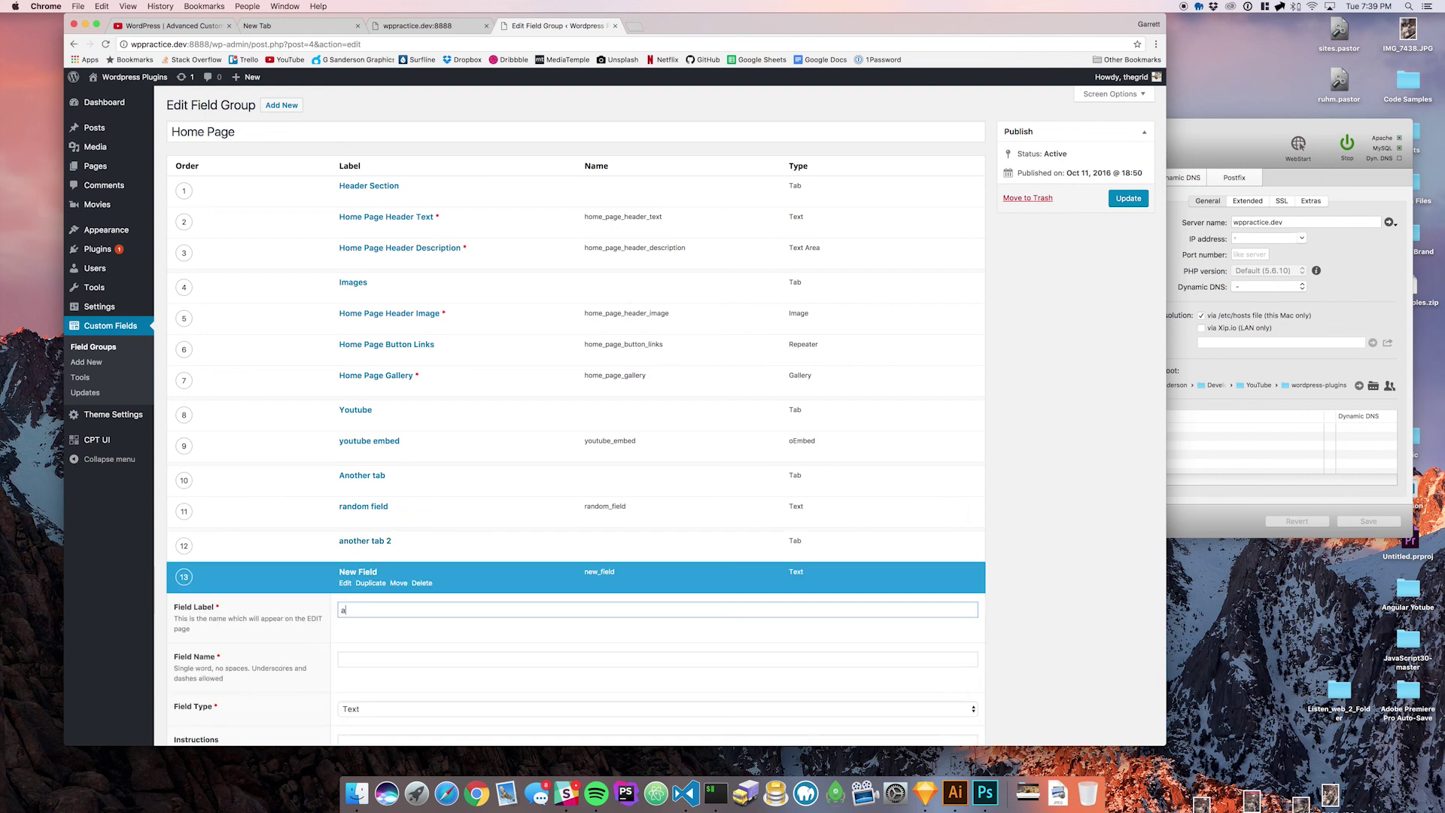
type("nother field 2")
key("Tab")
key("Tab")
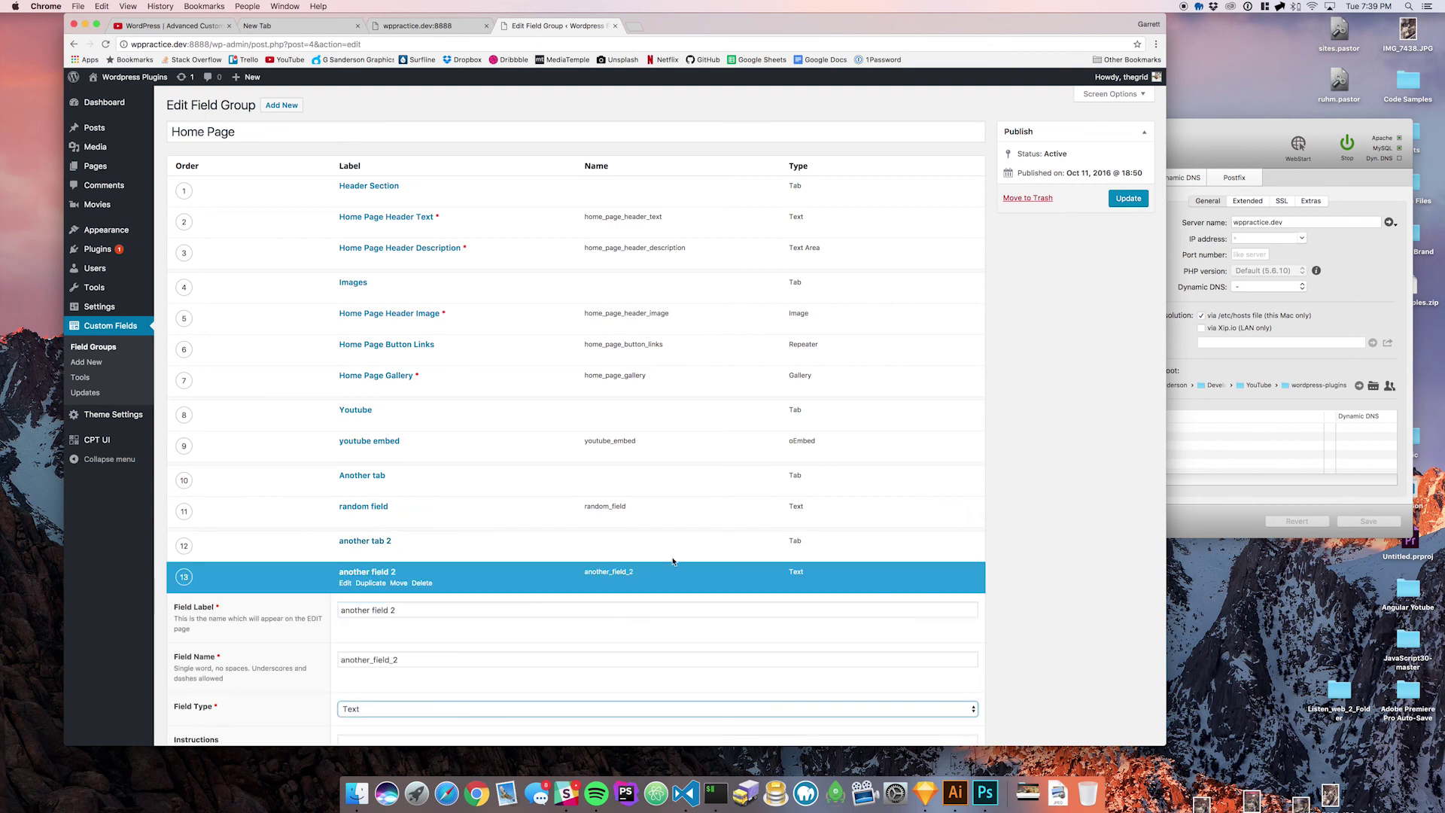
left_click(674, 567)
left_click(1110, 200)
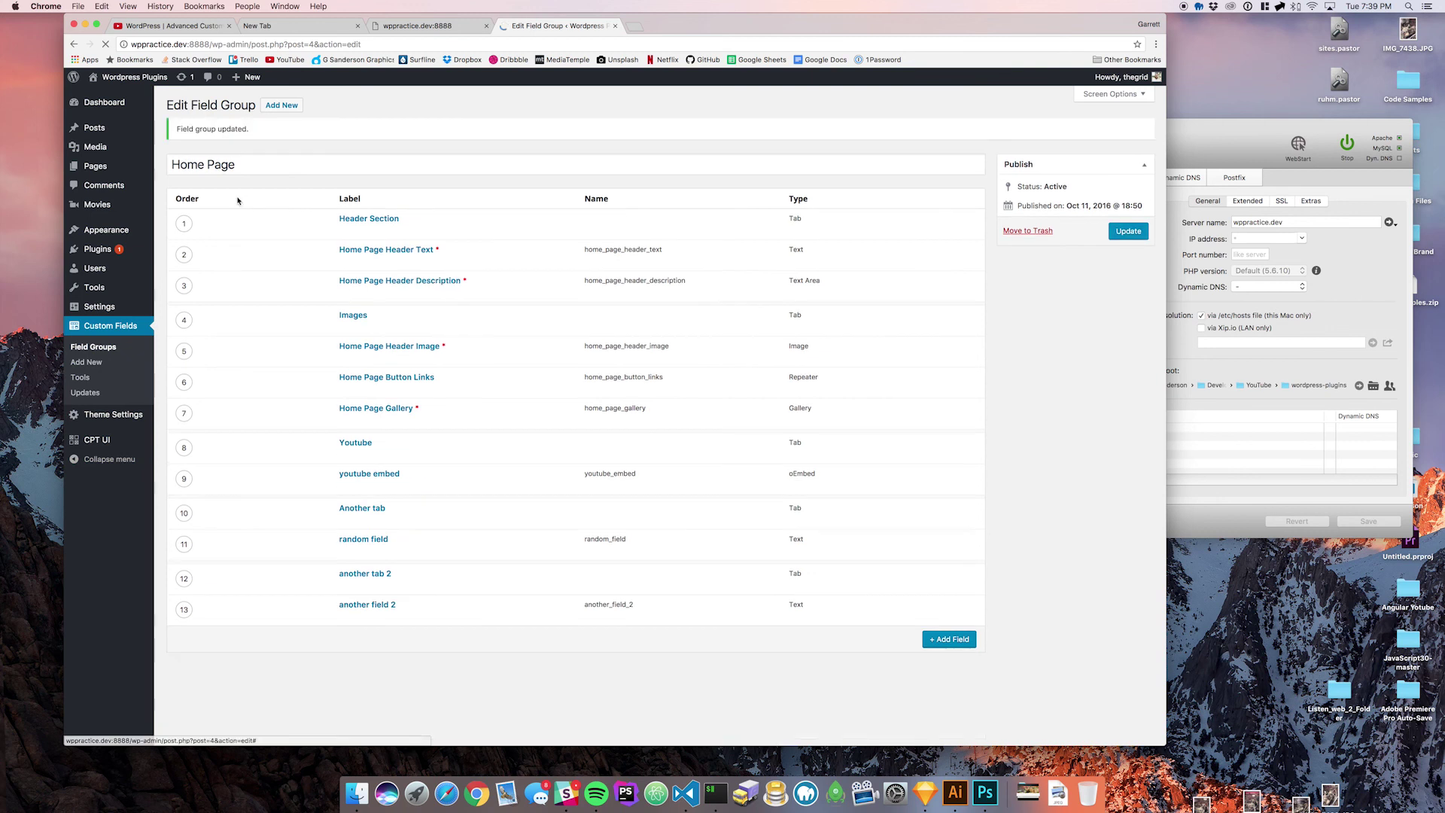
- Open the Home page for editing and examine the fields under "Another tab" and "another tab 2" alongside the left-aligned tabs
left_click(179, 169)
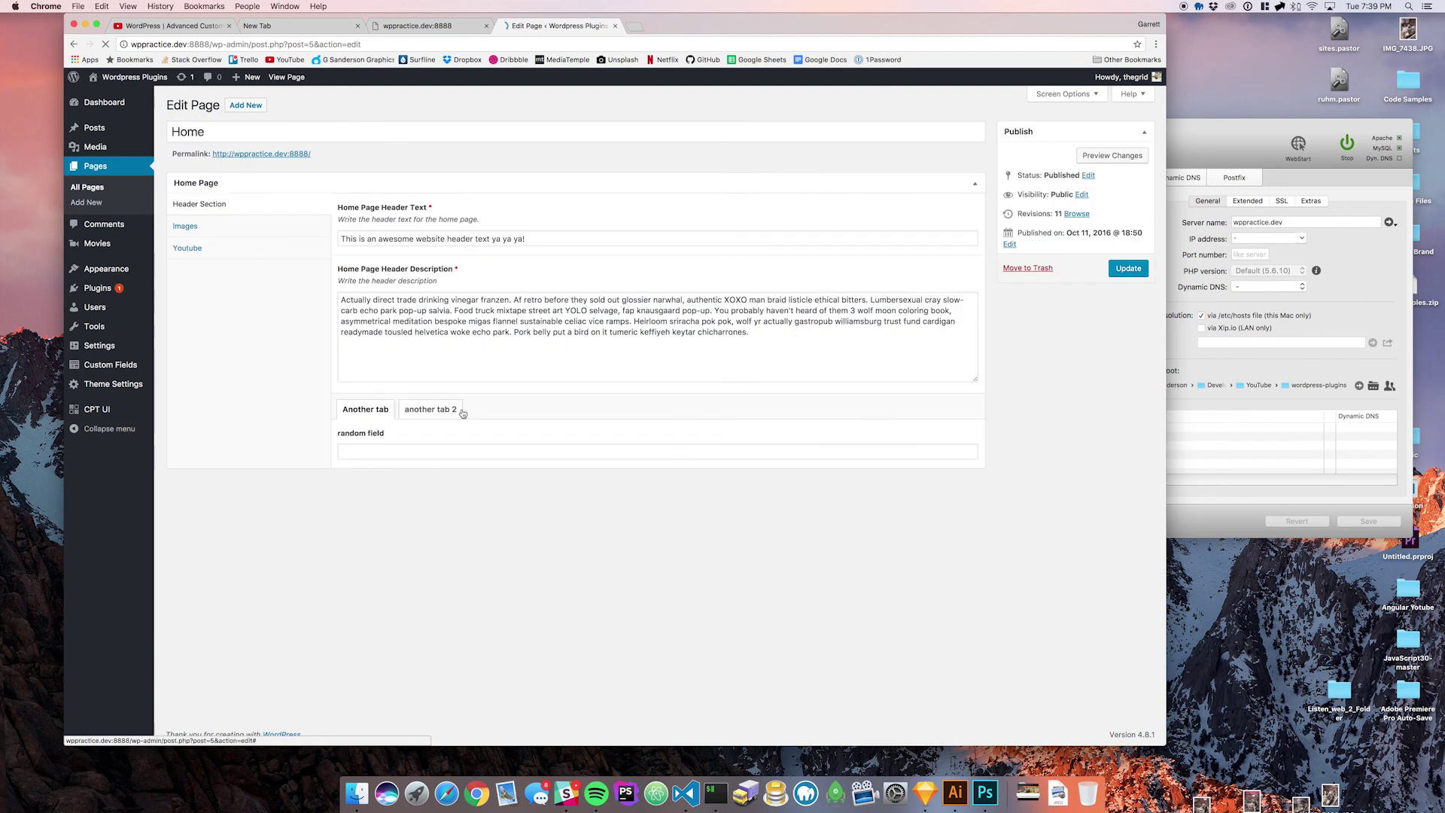
left_click(430, 409)
left_click(432, 449)
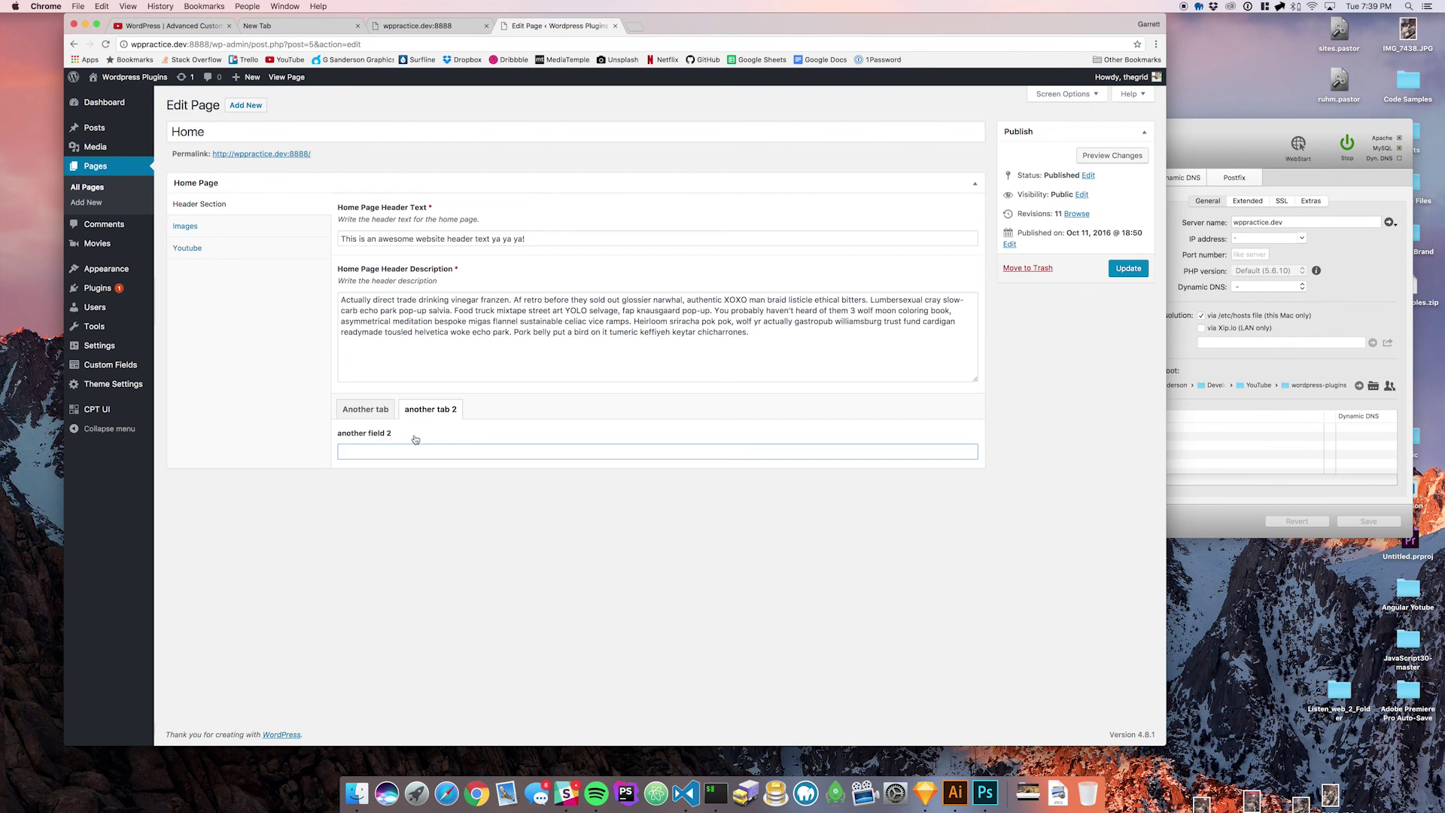
left_click(399, 414)
left_click(441, 414)
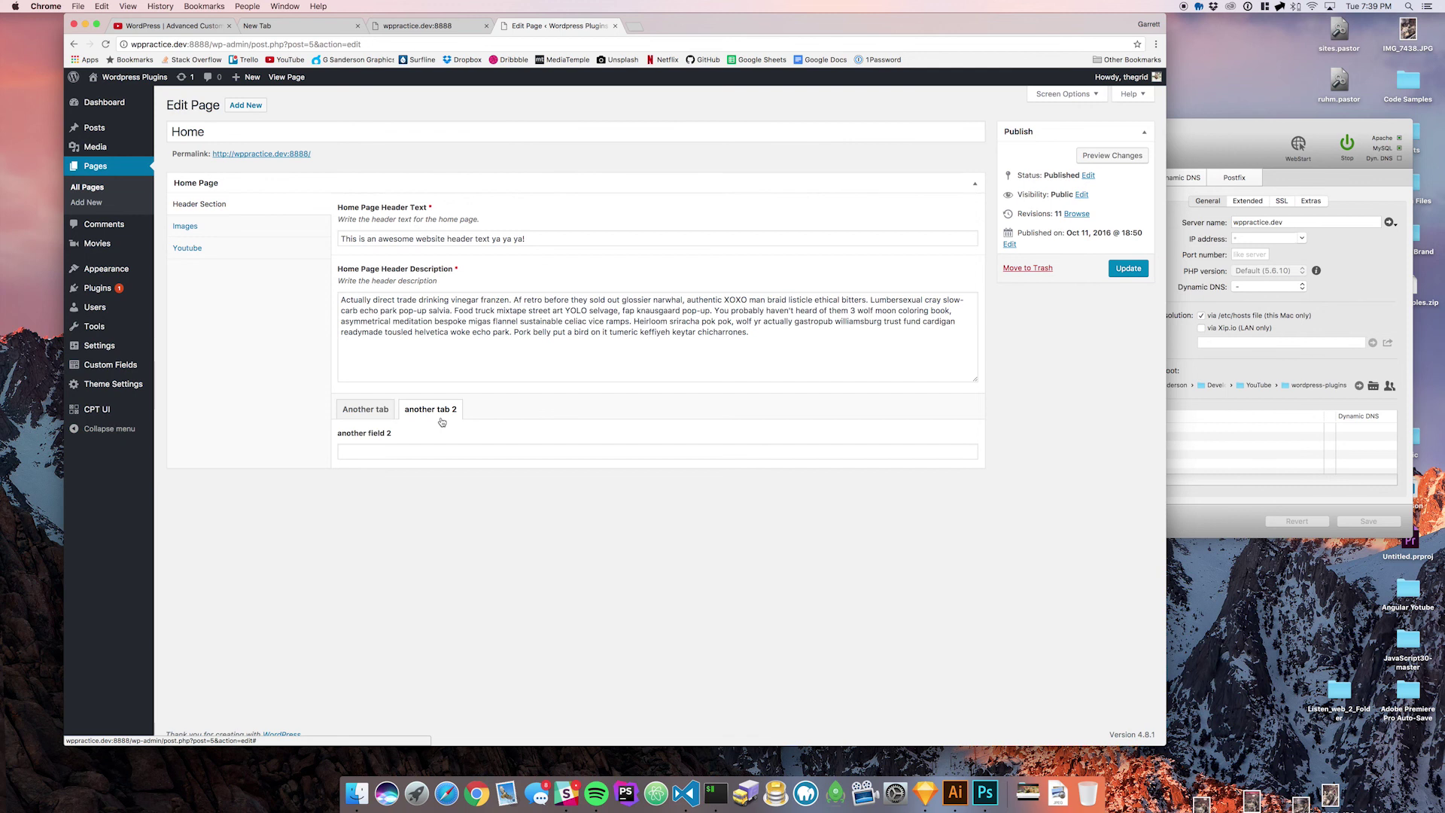
left_click(256, 236)
left_click(277, 209)
left_click(366, 410)
left_click(435, 414)
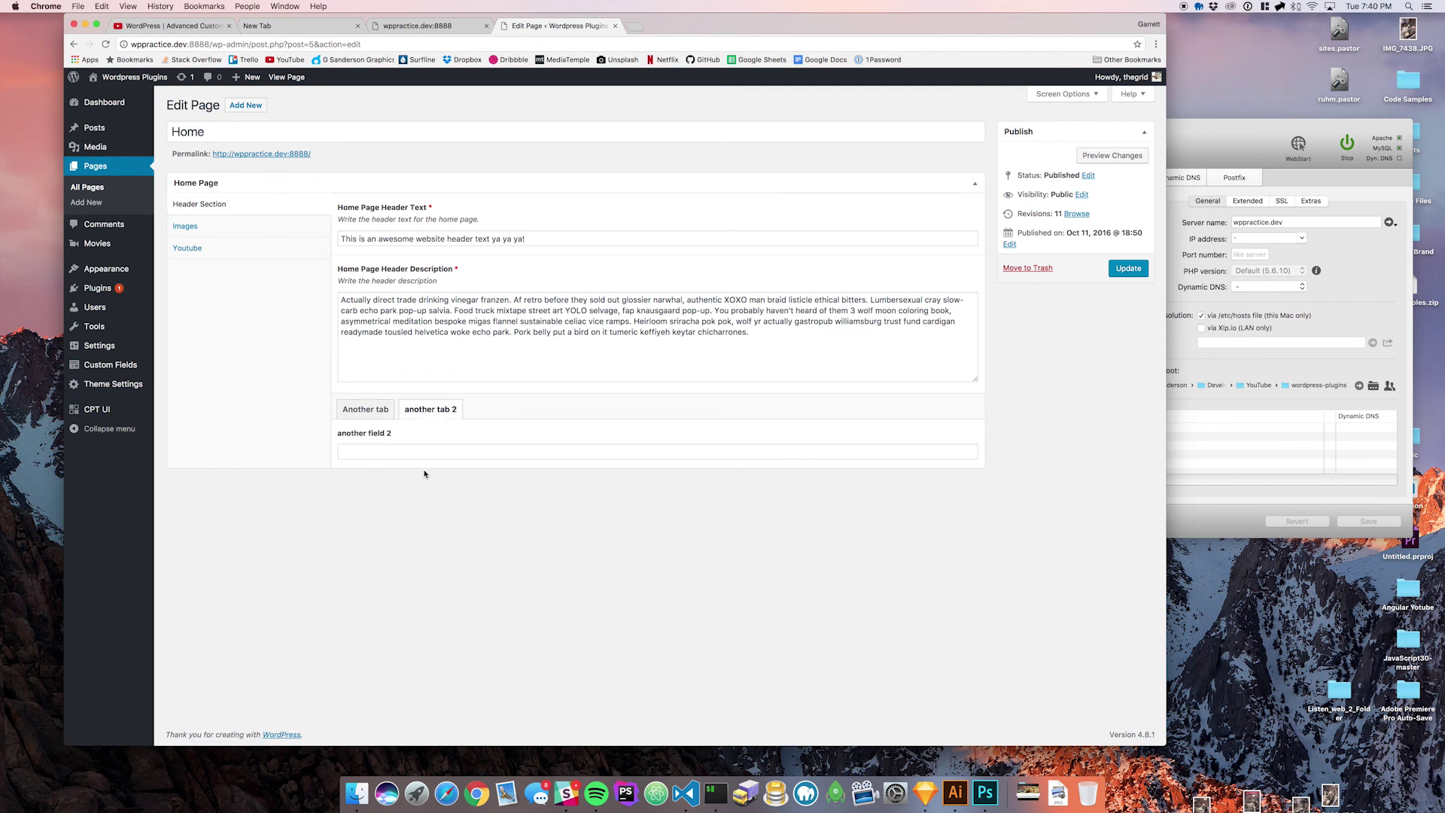
left_click(426, 451)
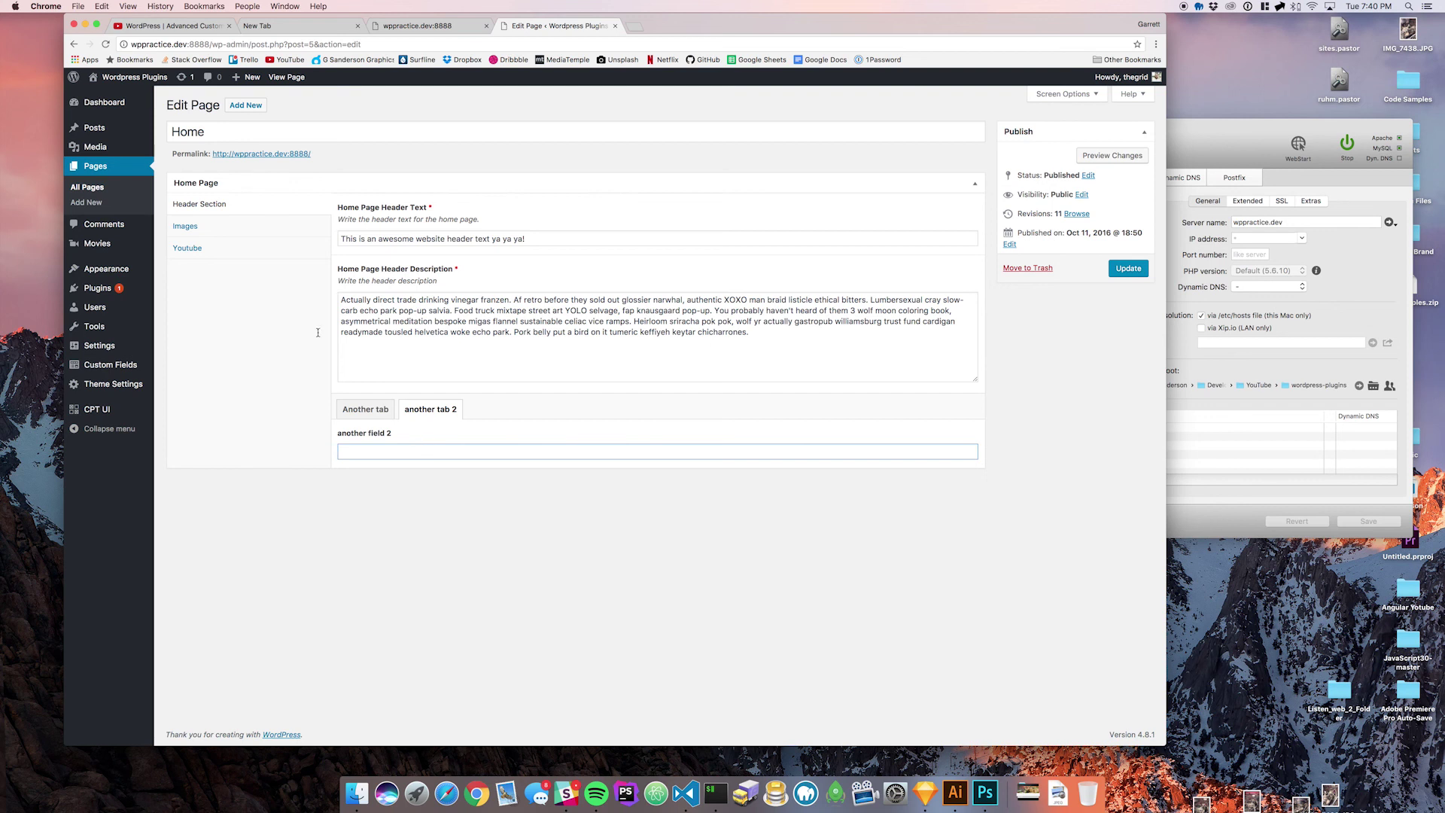
- Examine the Home page's Images tab together with the top-aligned tabs beneath its gallery
left_click(248, 226)
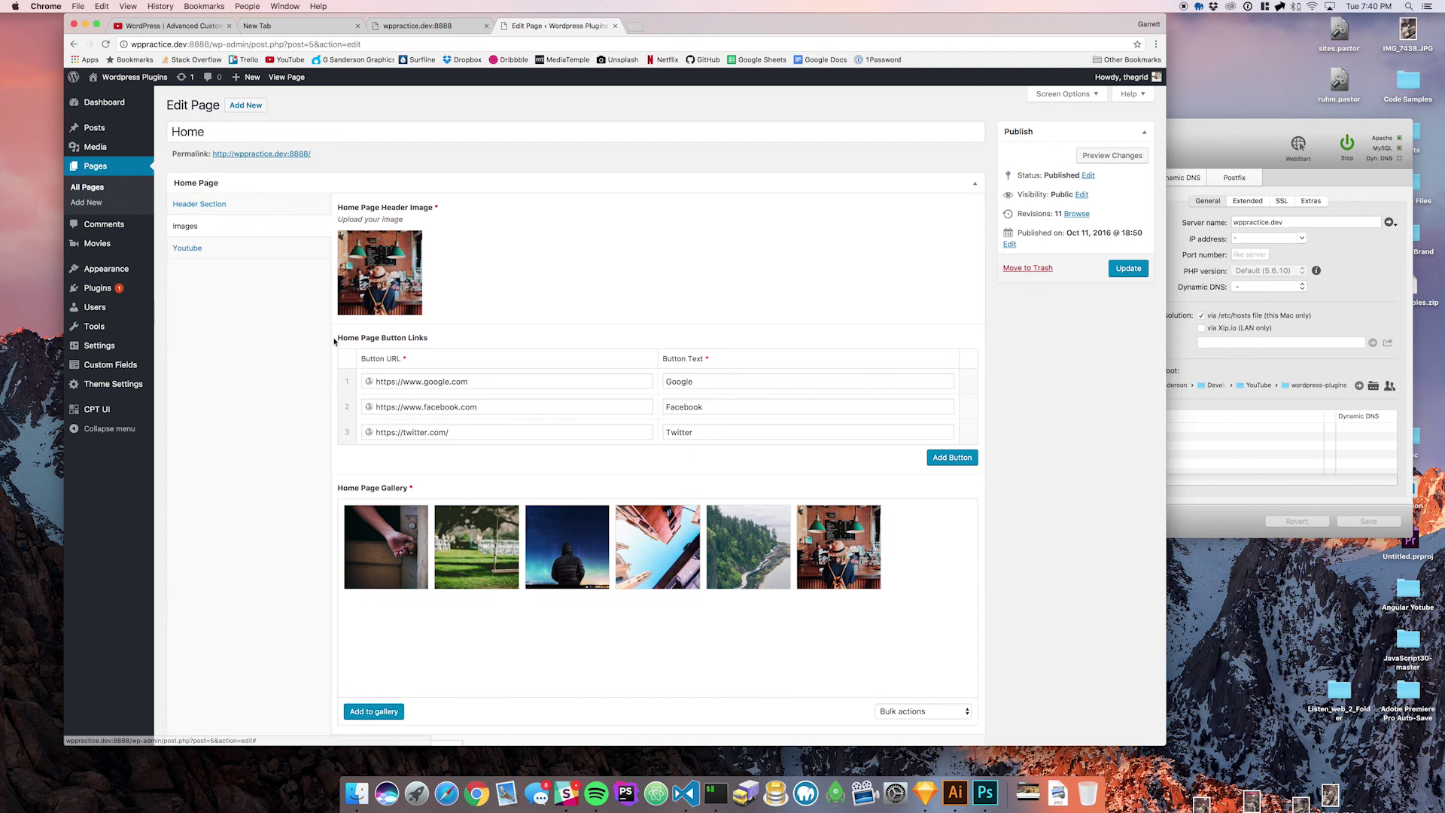
scroll(291, 350, "down", 3)
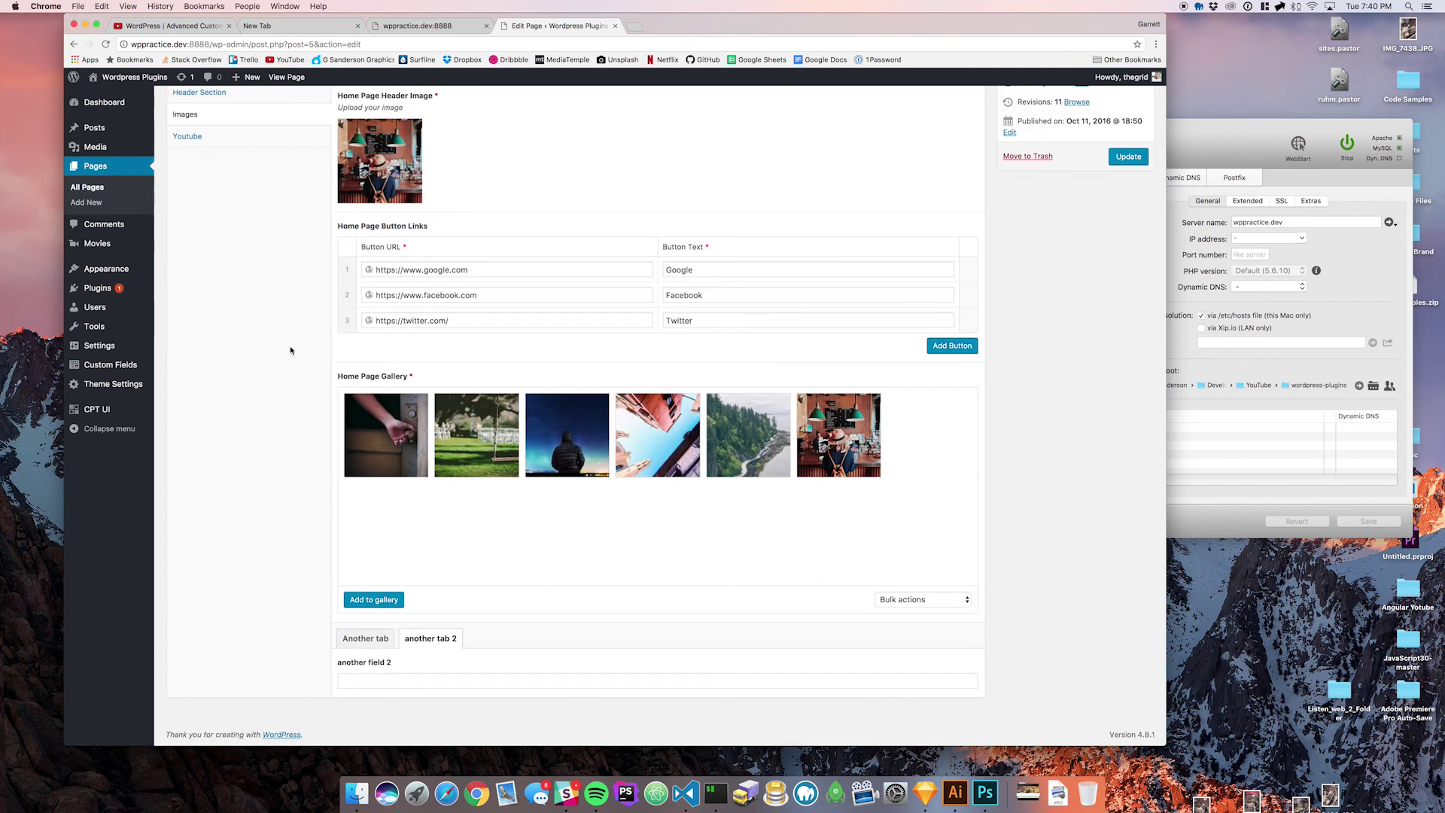
scroll(293, 350, "up", 1)
scroll(293, 350, "up", 3)
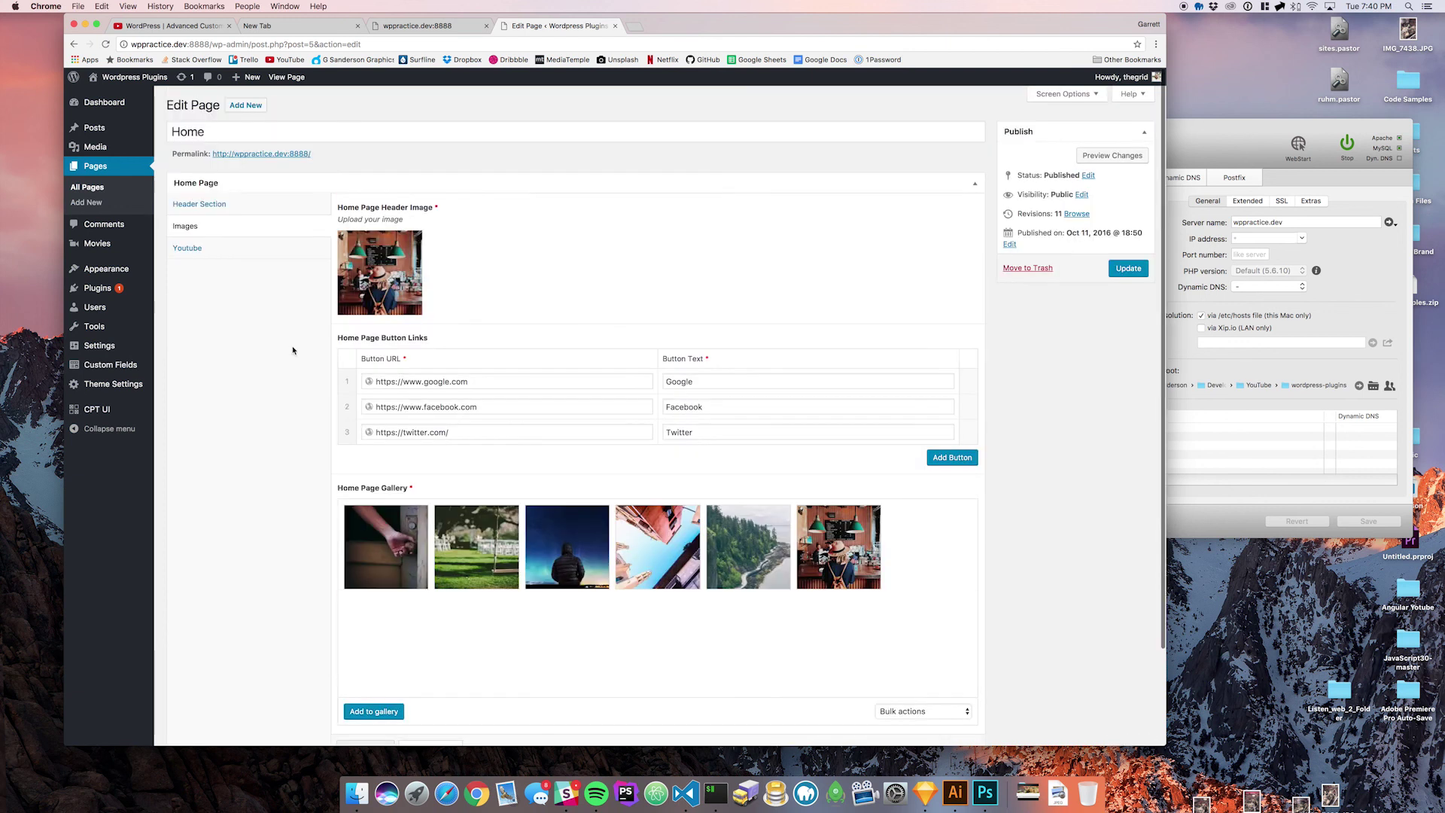
scroll(293, 350, "down", 3)
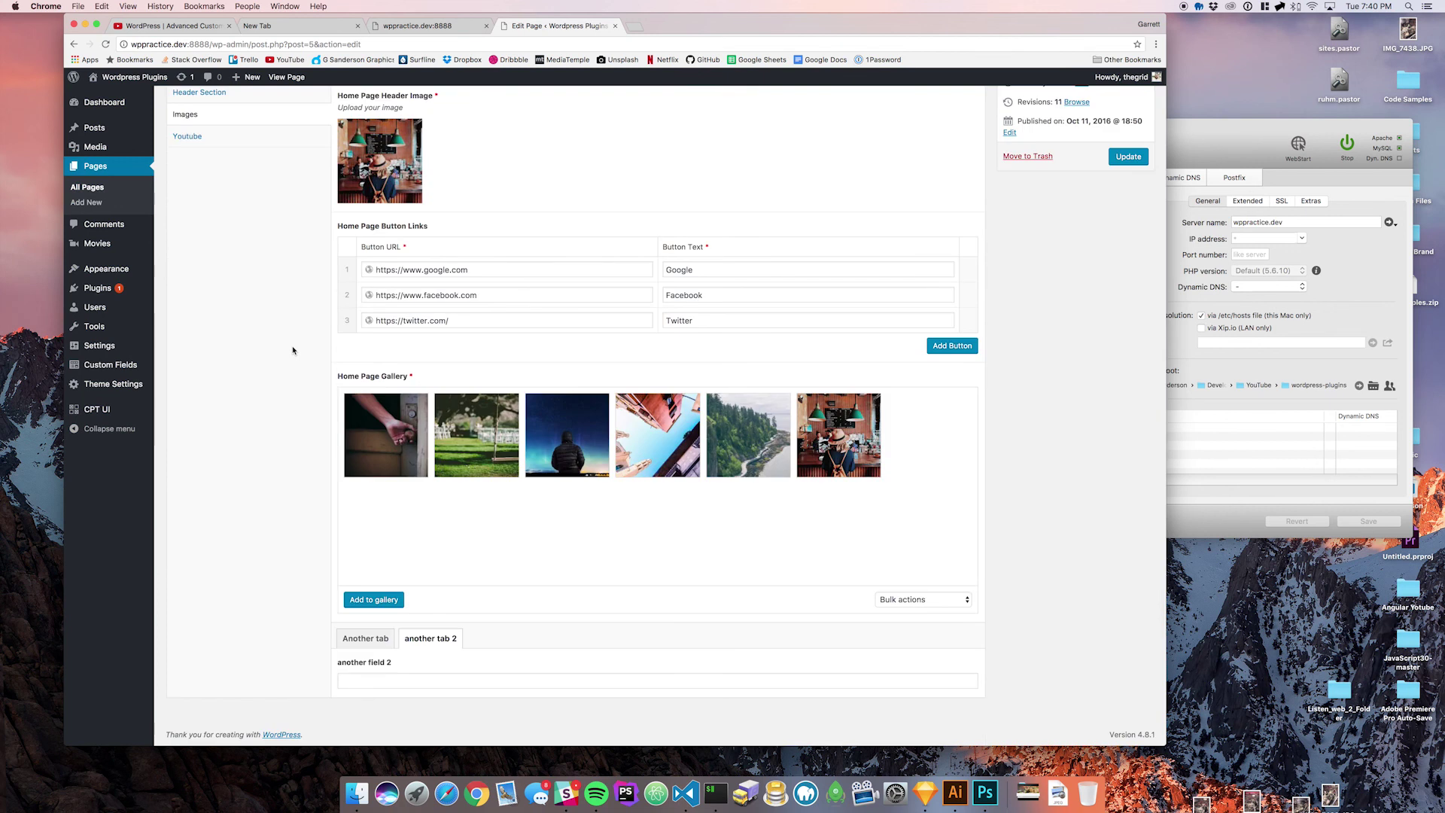
scroll(293, 350, "up", 3)
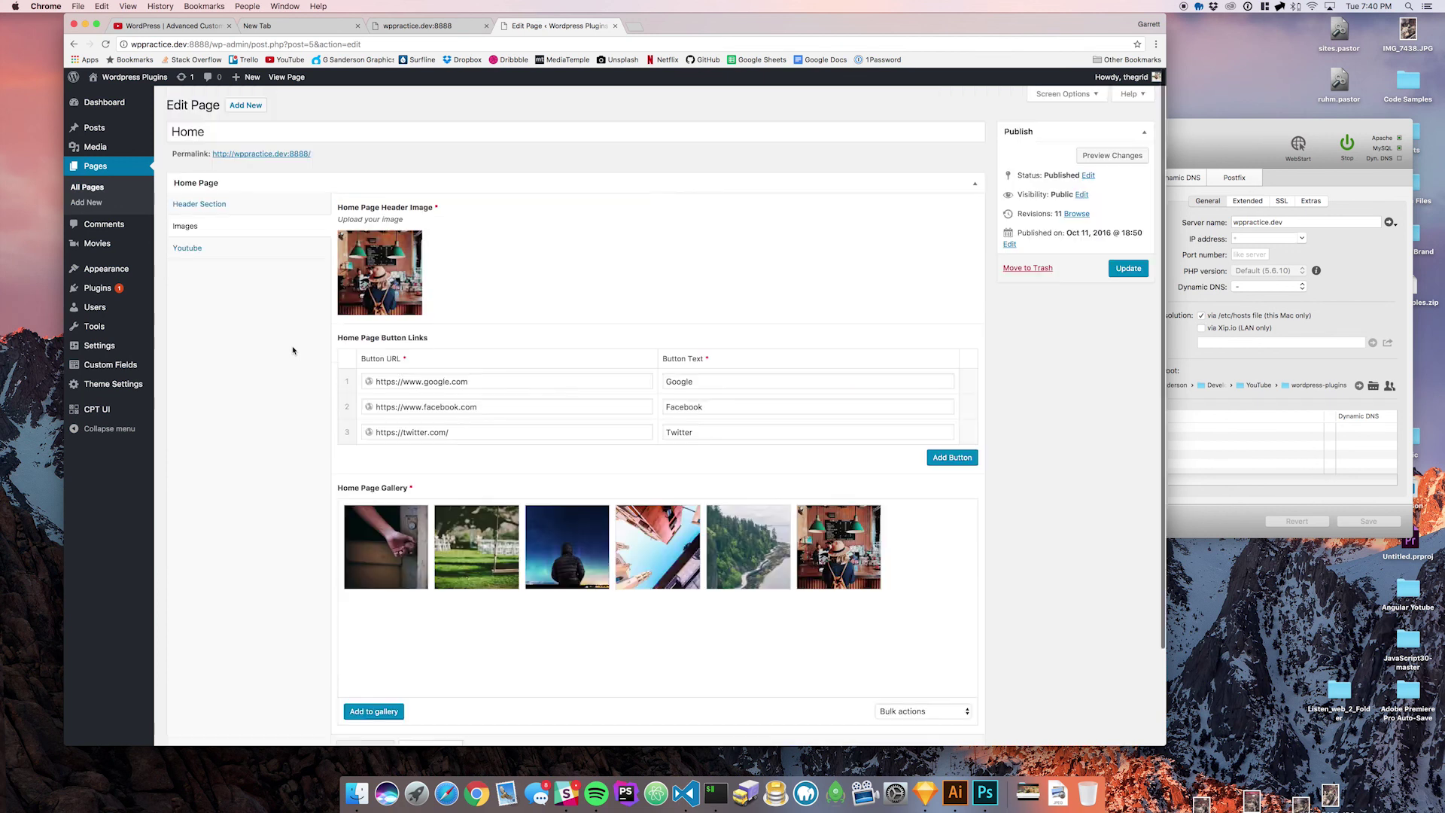